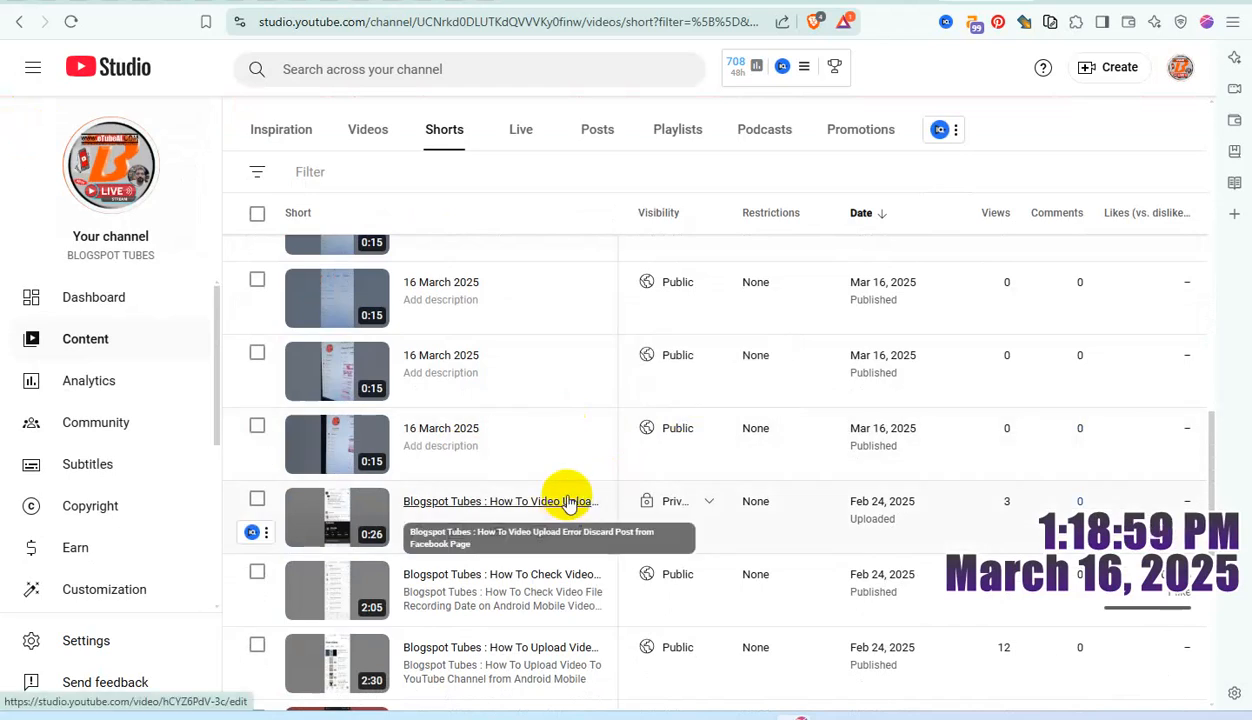
Select the lowest "16 March 2025" Short in the list and open its title and description for editing
click(257, 428)
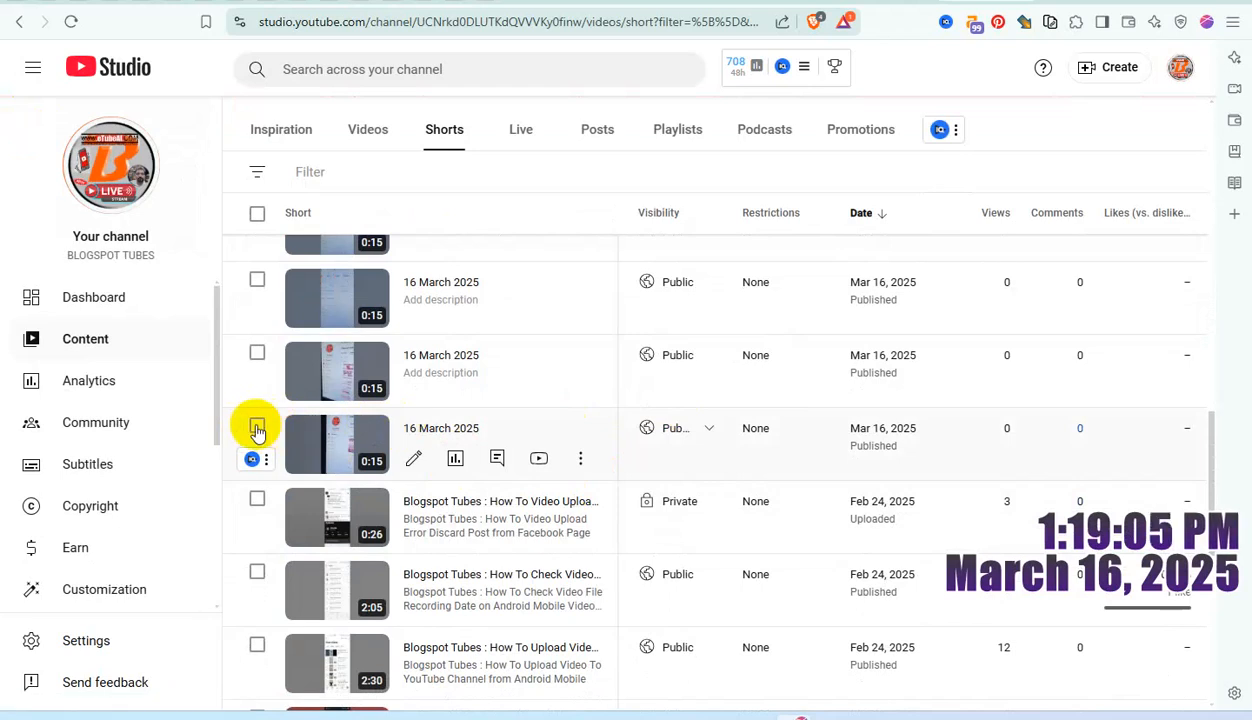
click(257, 428)
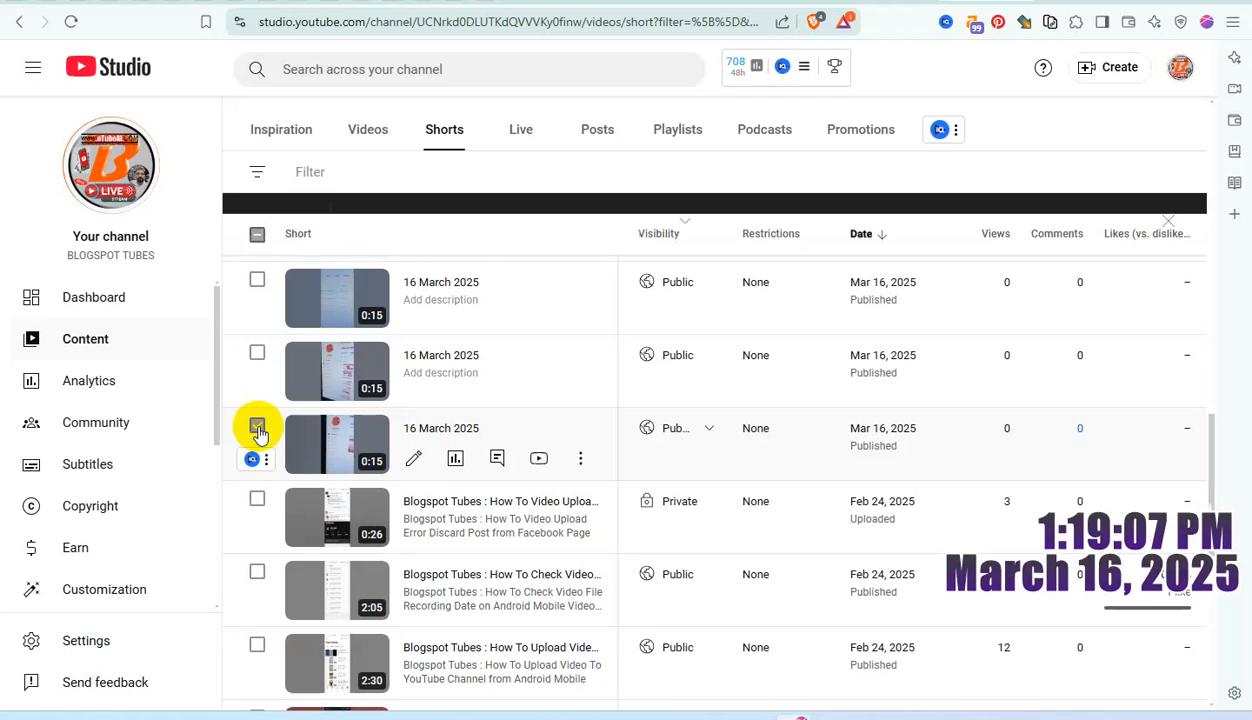
click(581, 460)
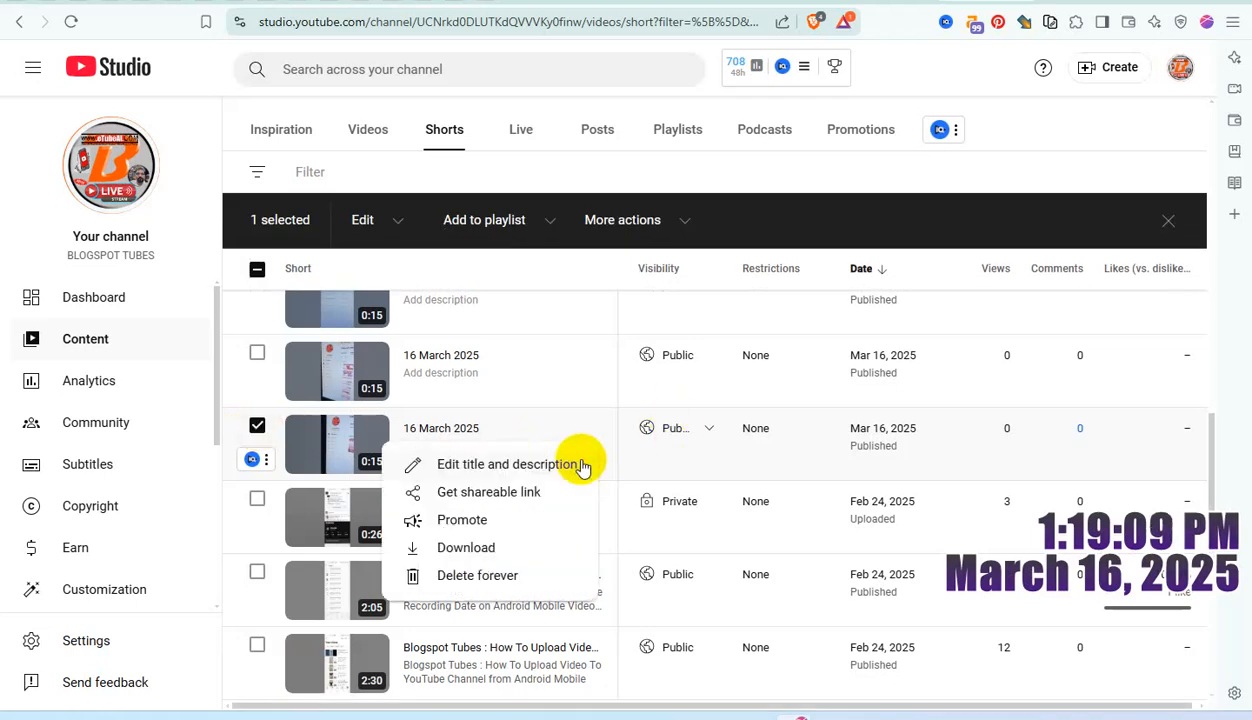
click(555, 466)
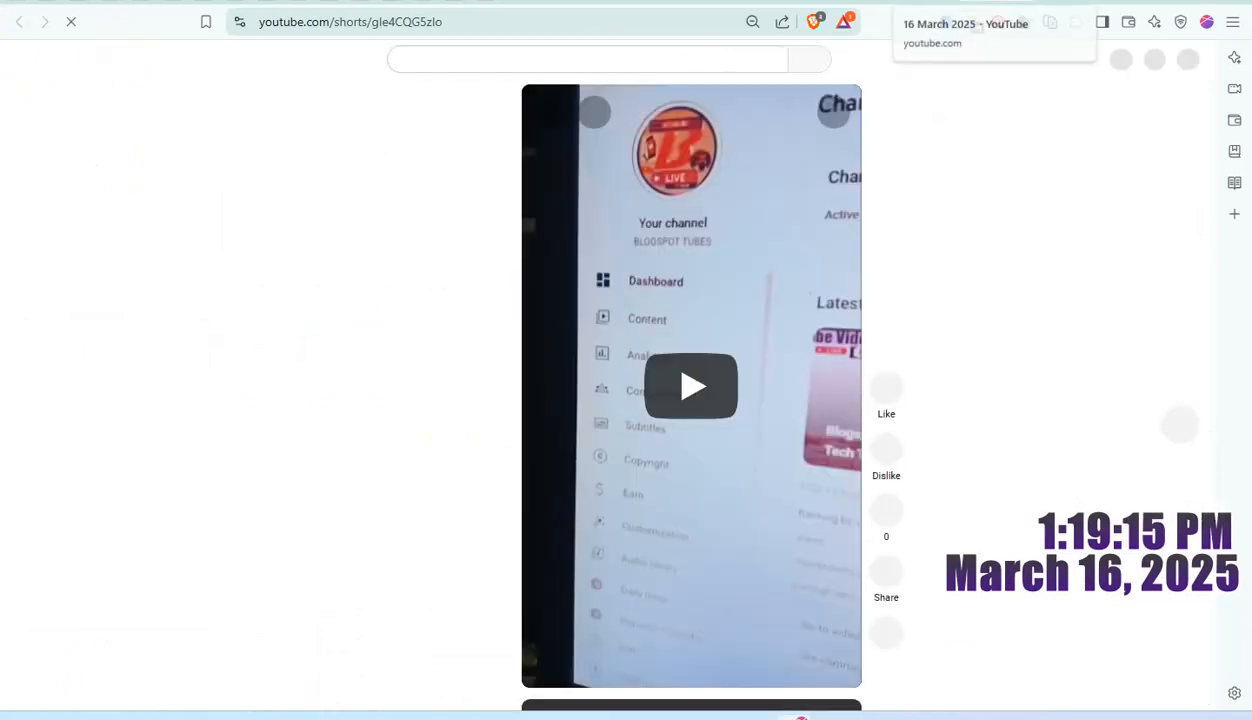
click(813, 291)
key(ctrl+w)
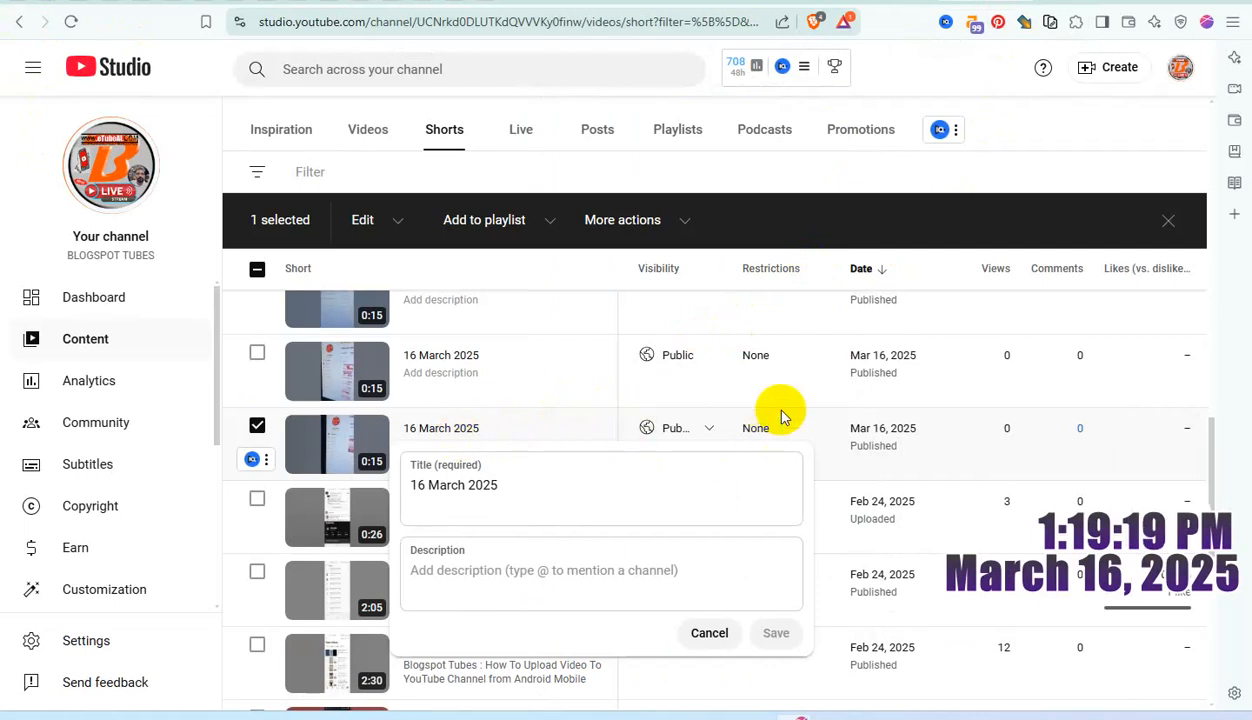
Set the Short's title to "#BlogSpotTubes Tech Tricks Tutorial 01 YouTube Shorts Video", copy the title and save it
click(503, 484)
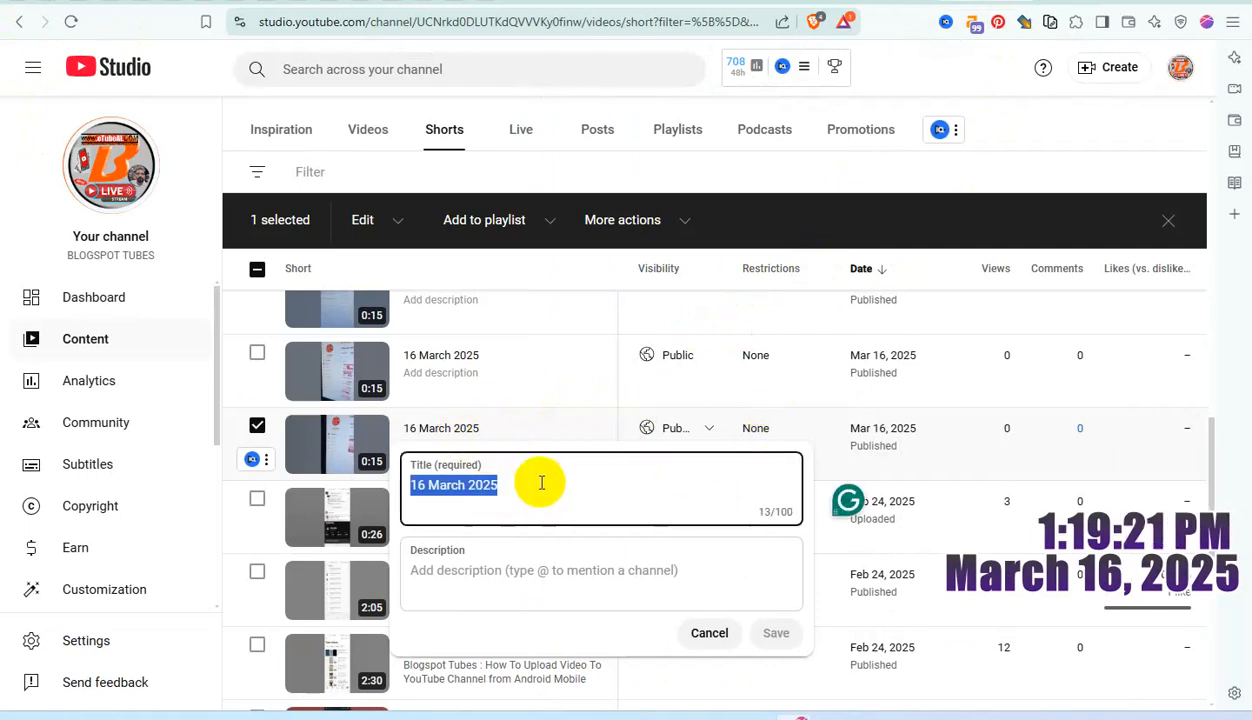
text(#BlogSpotTubes Tech Tricks Tutorial YouTube Shorts Video)
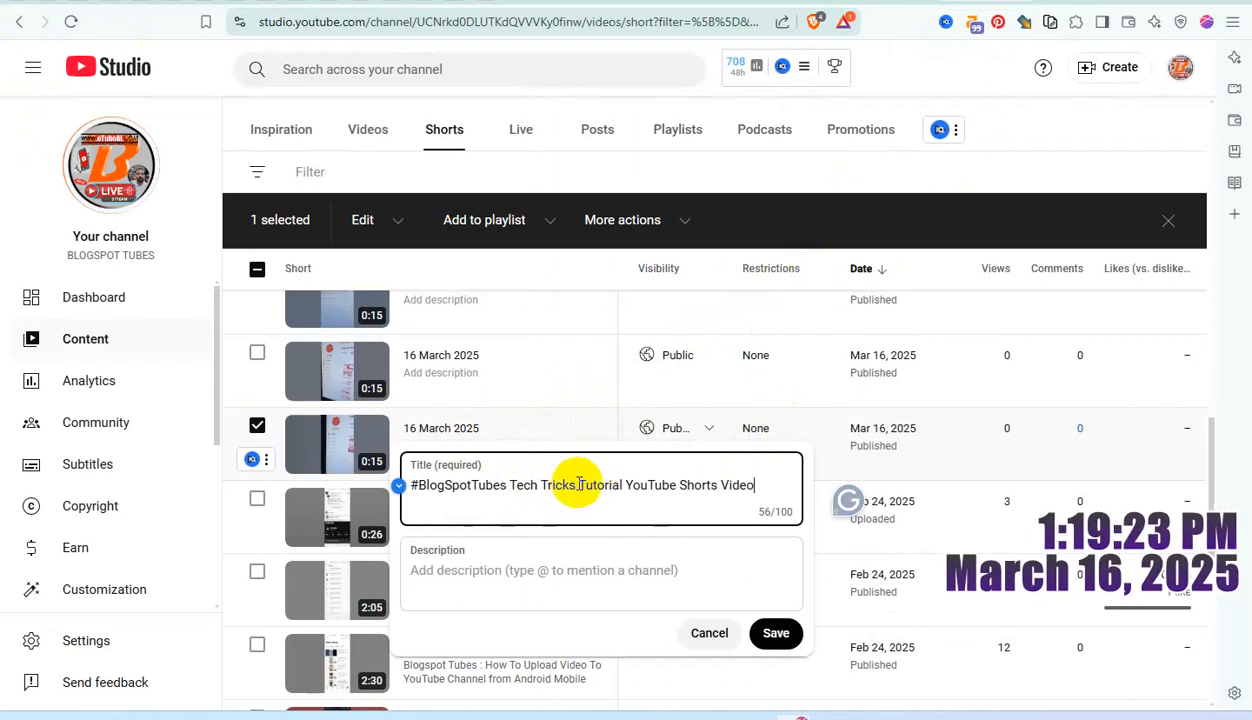
click(624, 485)
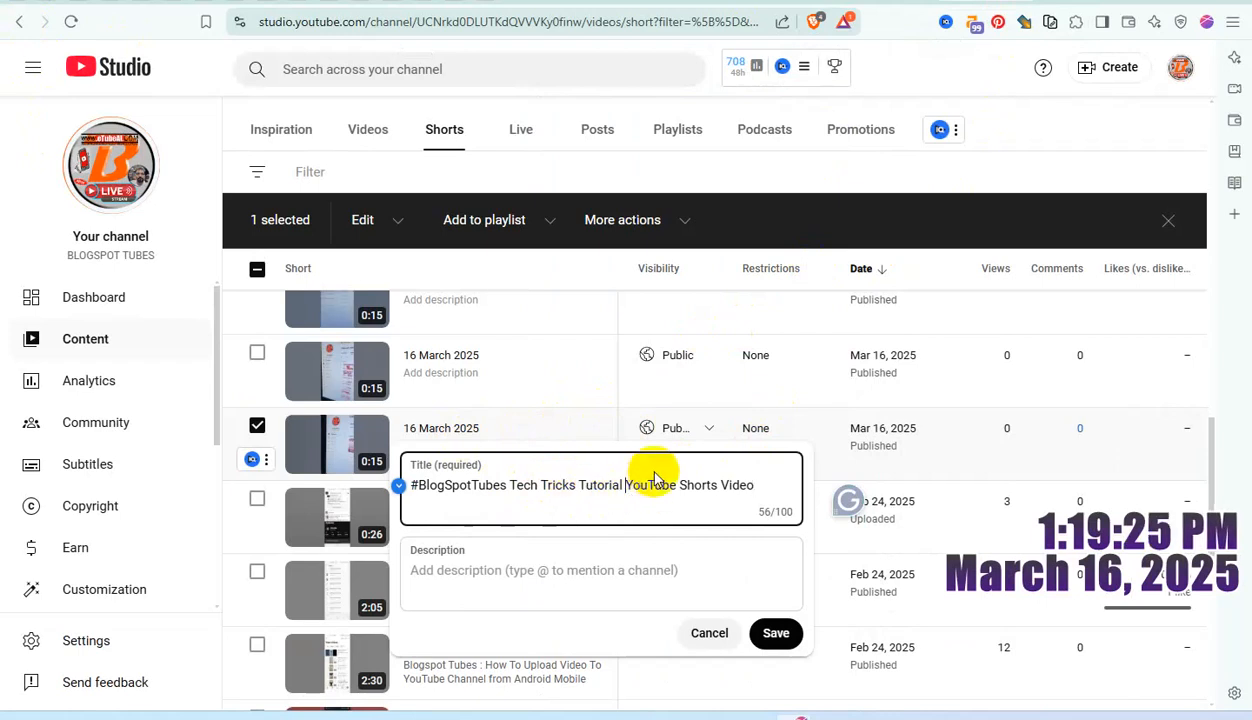
text(01)
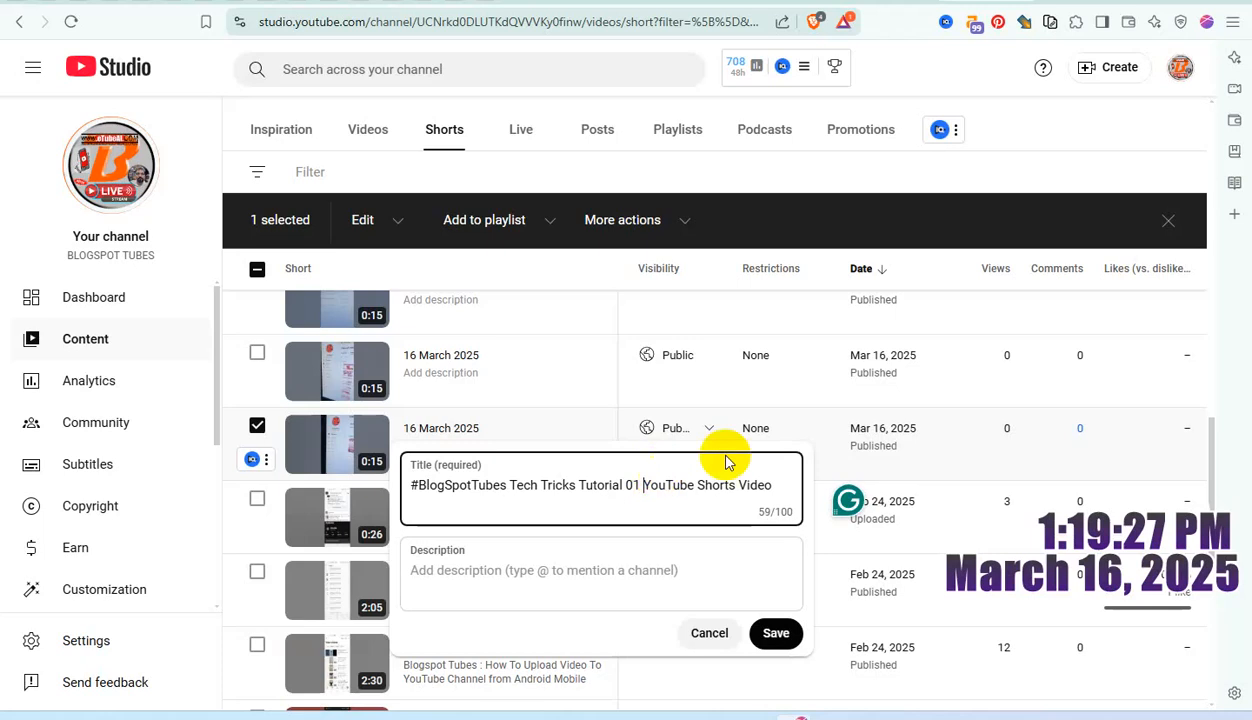
key(ctrl+a)
key(ctrl+c)
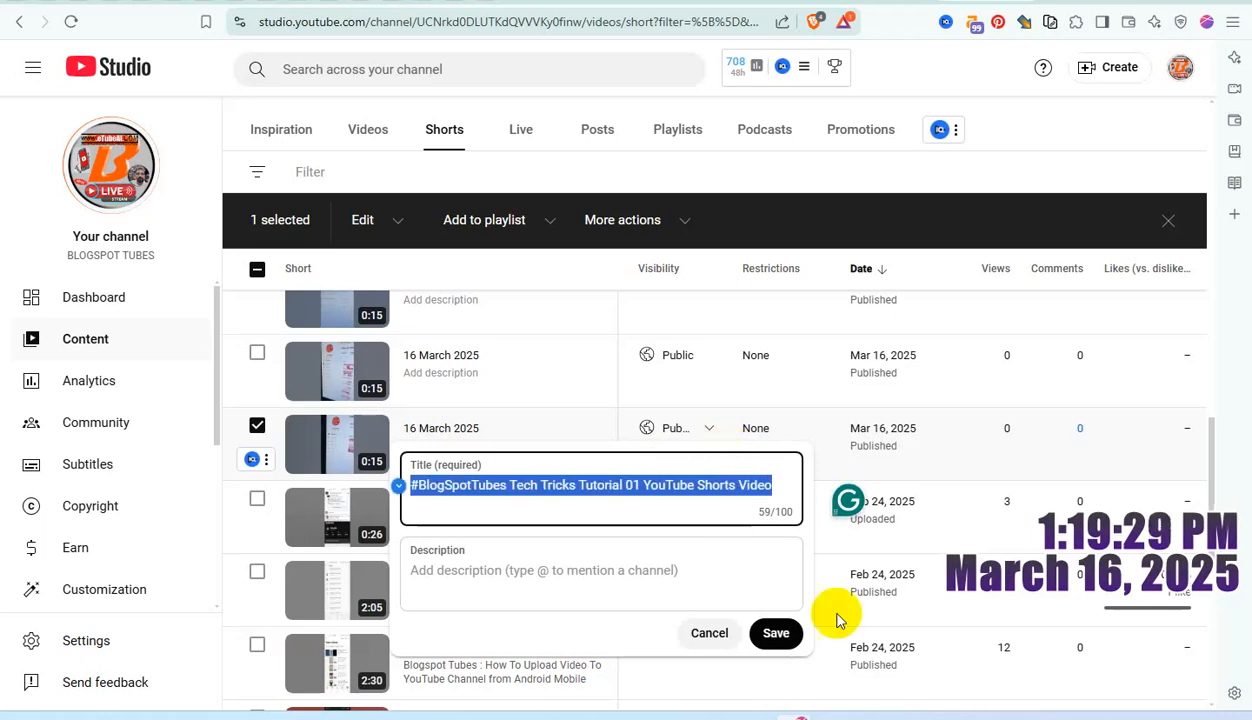
click(776, 632)
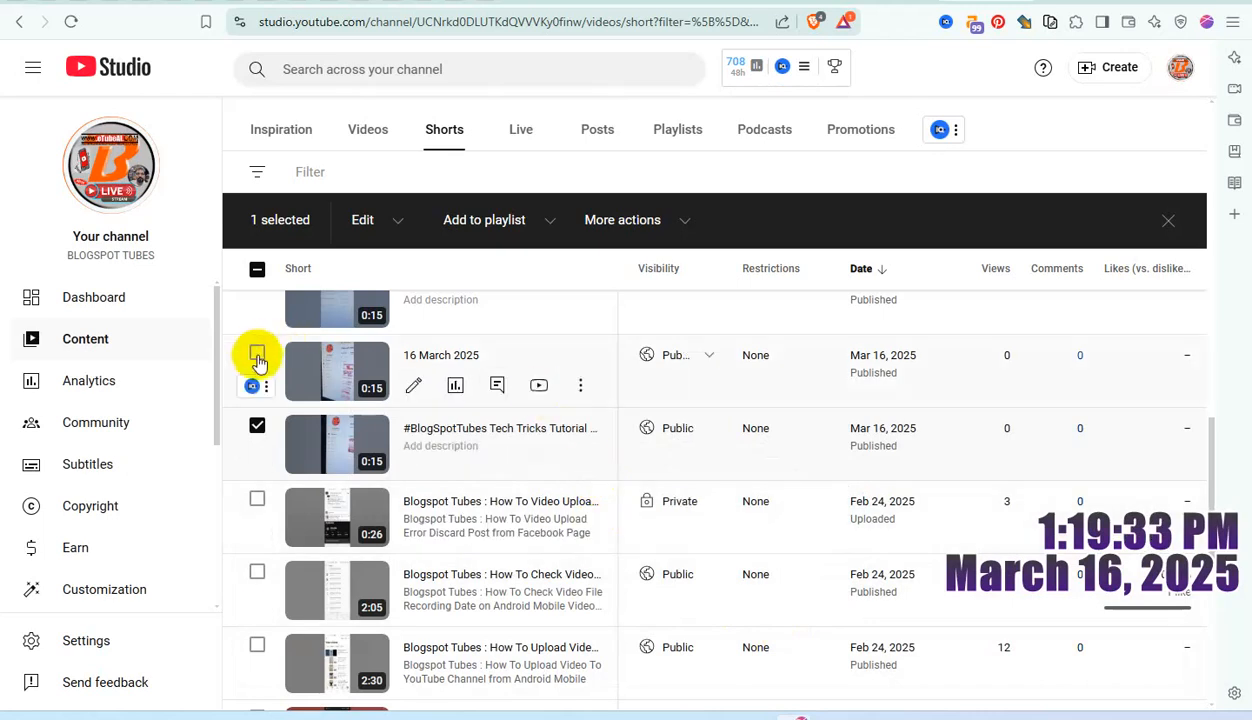
Select the Short above Tutorial 01 and save its title as "#BlogSpotTubes Tech Tricks Tutorial 02 YouTube Shorts Video"
click(581, 387)
click(560, 392)
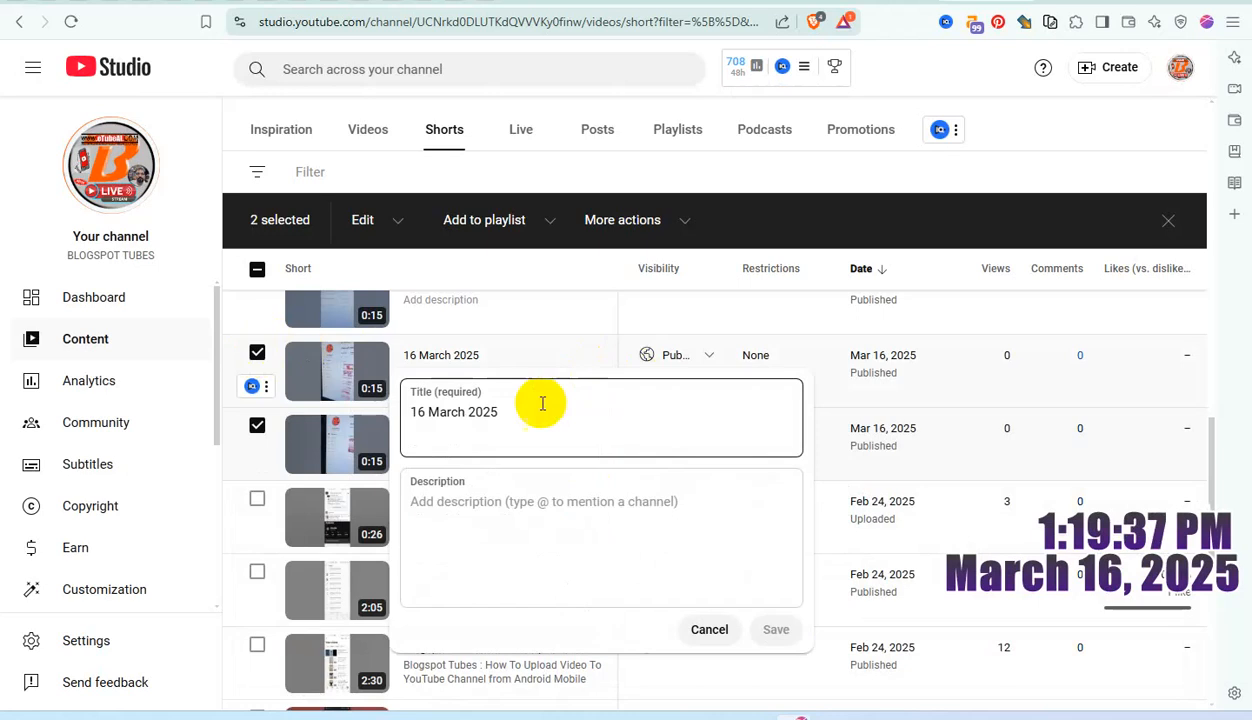
click(514, 413)
key(ctrl+v)
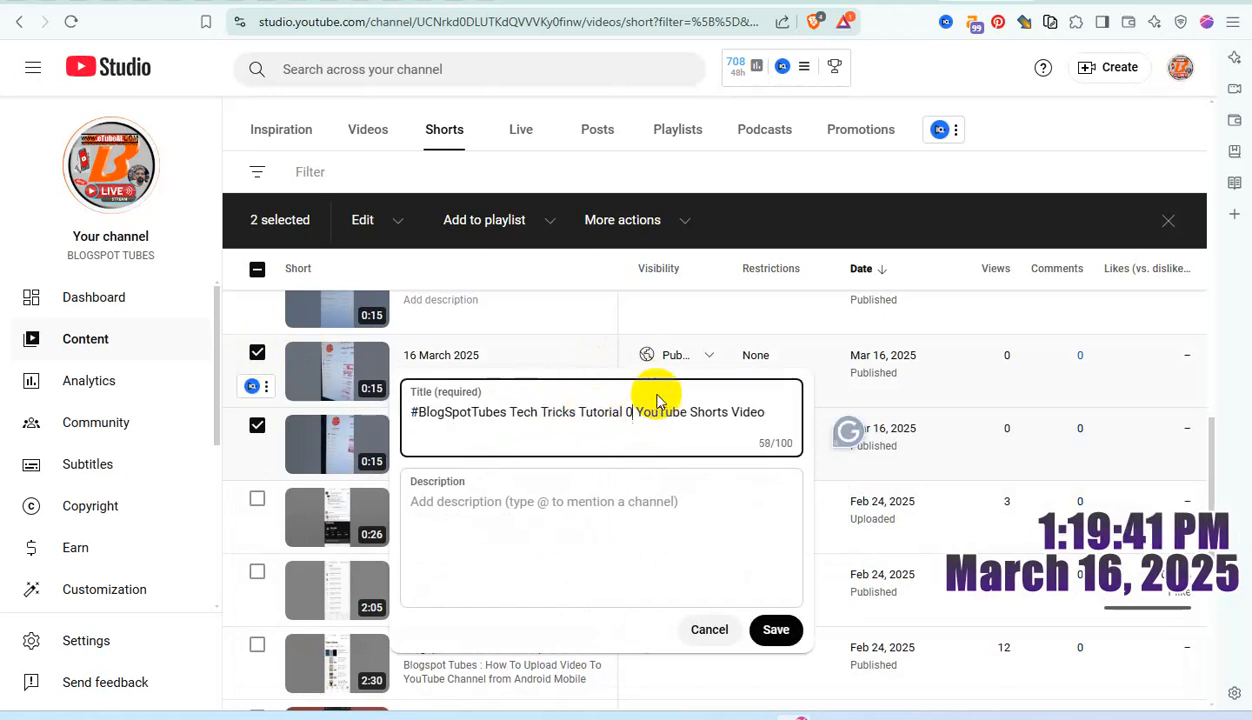
key(ctrl+a)
key(ctrl+c)
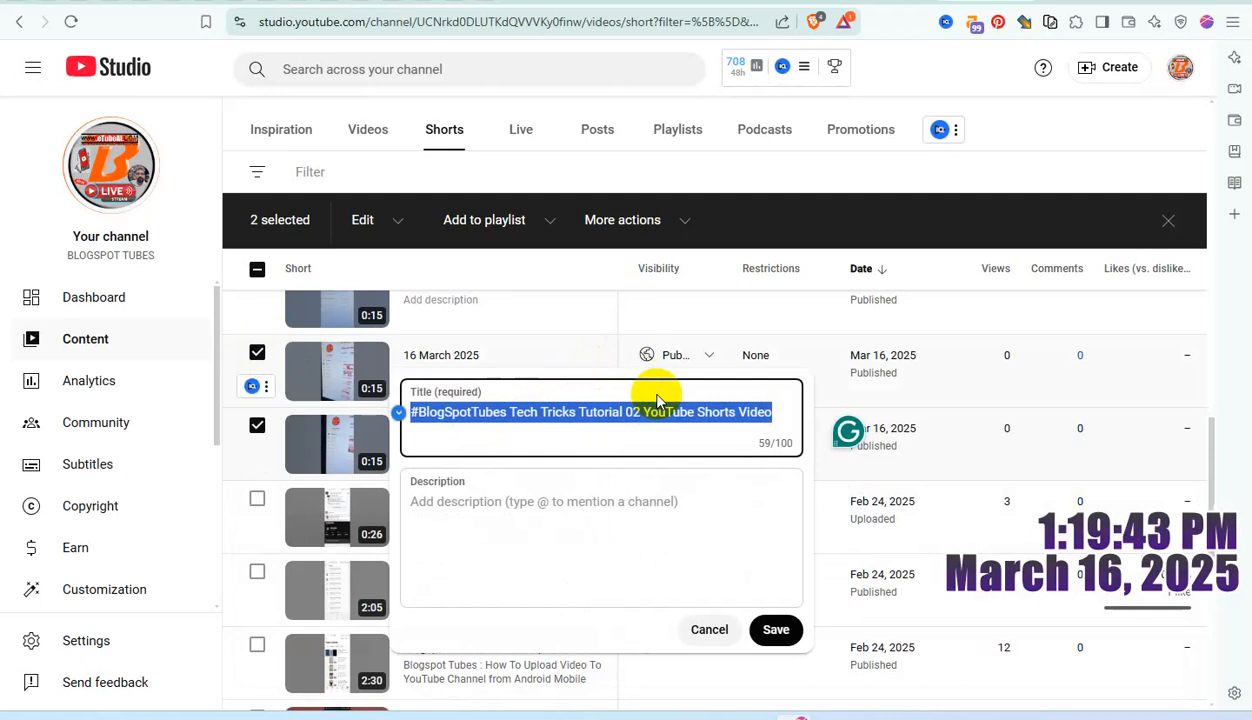
click(776, 629)
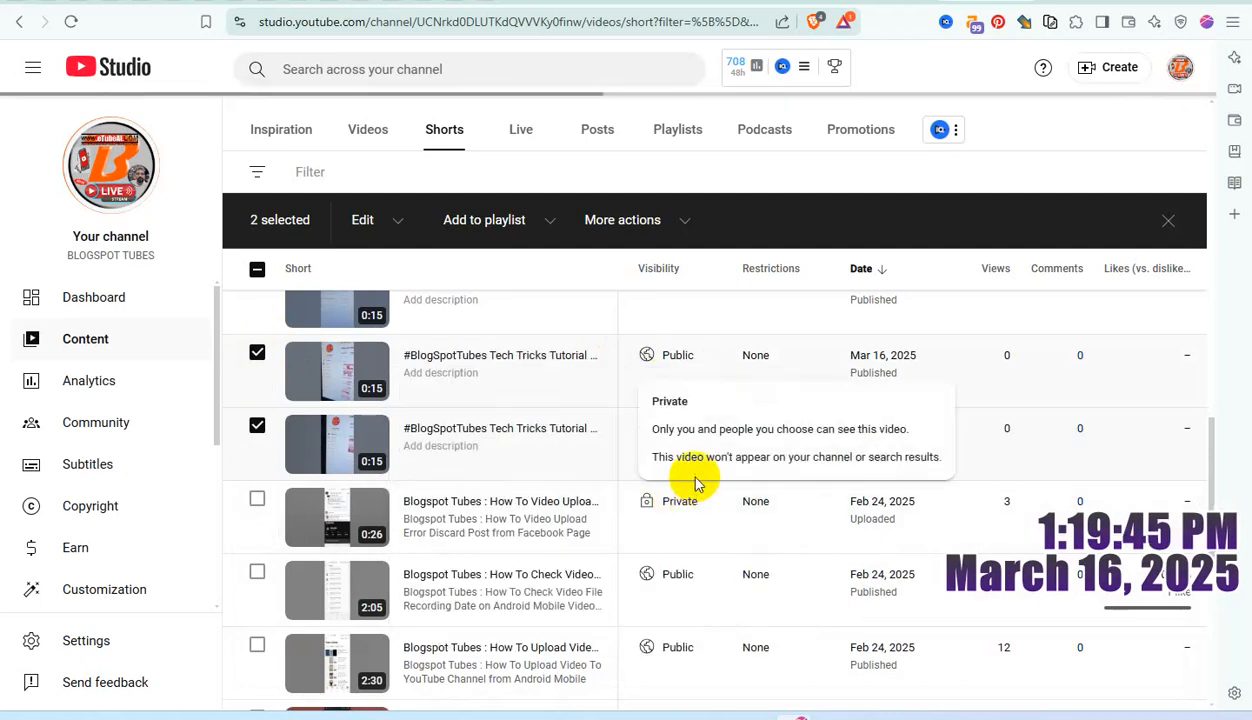
Select the Short above Tutorial 02 and save its title as "#BlogSpotTubes Tech Tricks Tutorial 03 YouTube Shorts Video"
scroll(640, 508, up, 1)
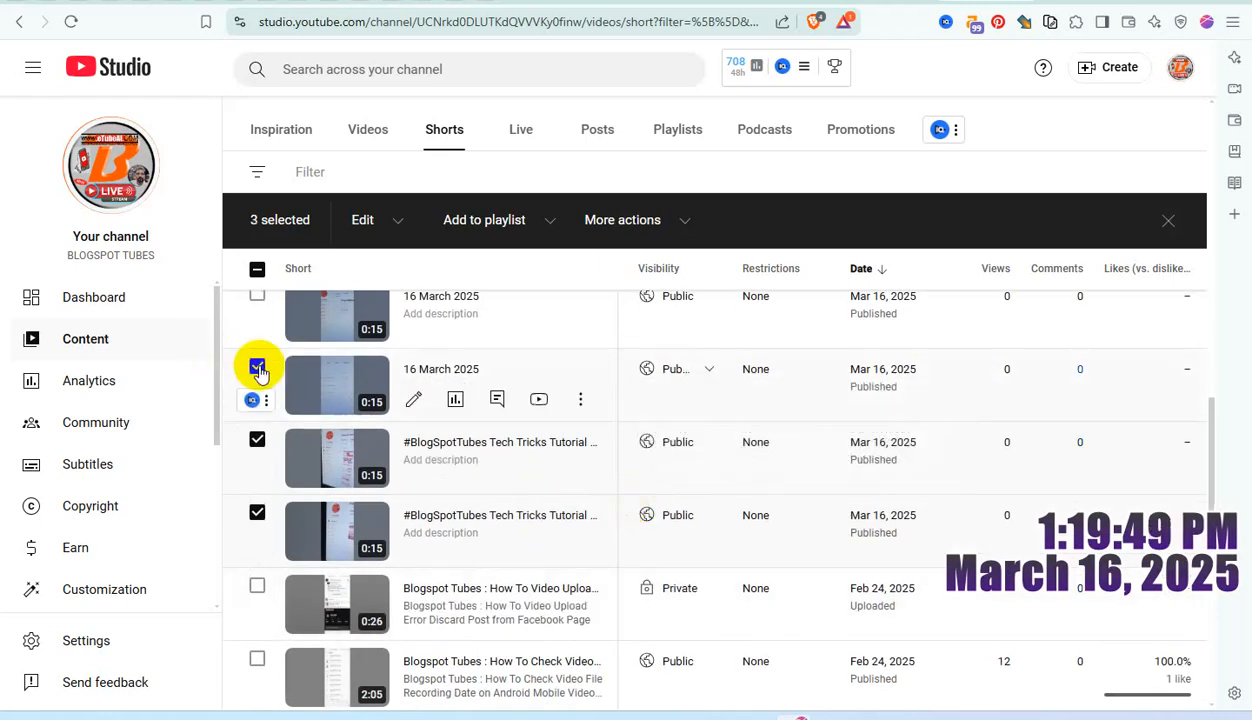
click(580, 399)
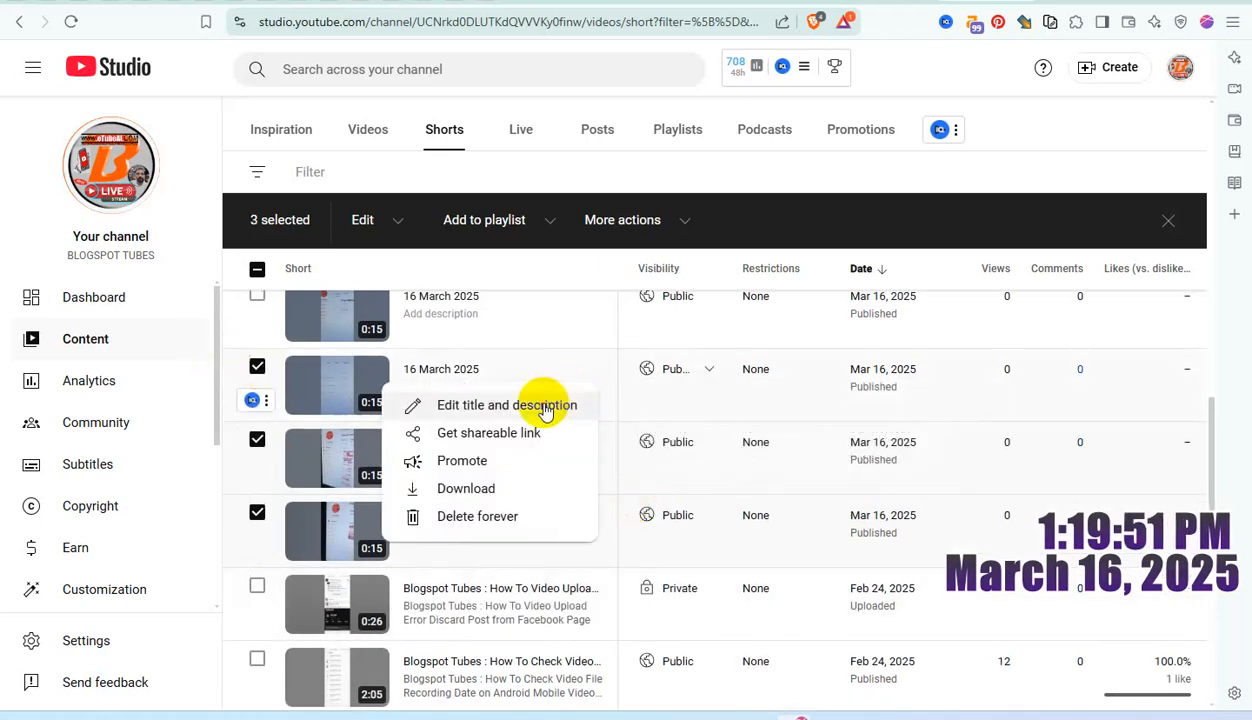
click(543, 410)
key(ctrl+a)
key(ctrl+v)
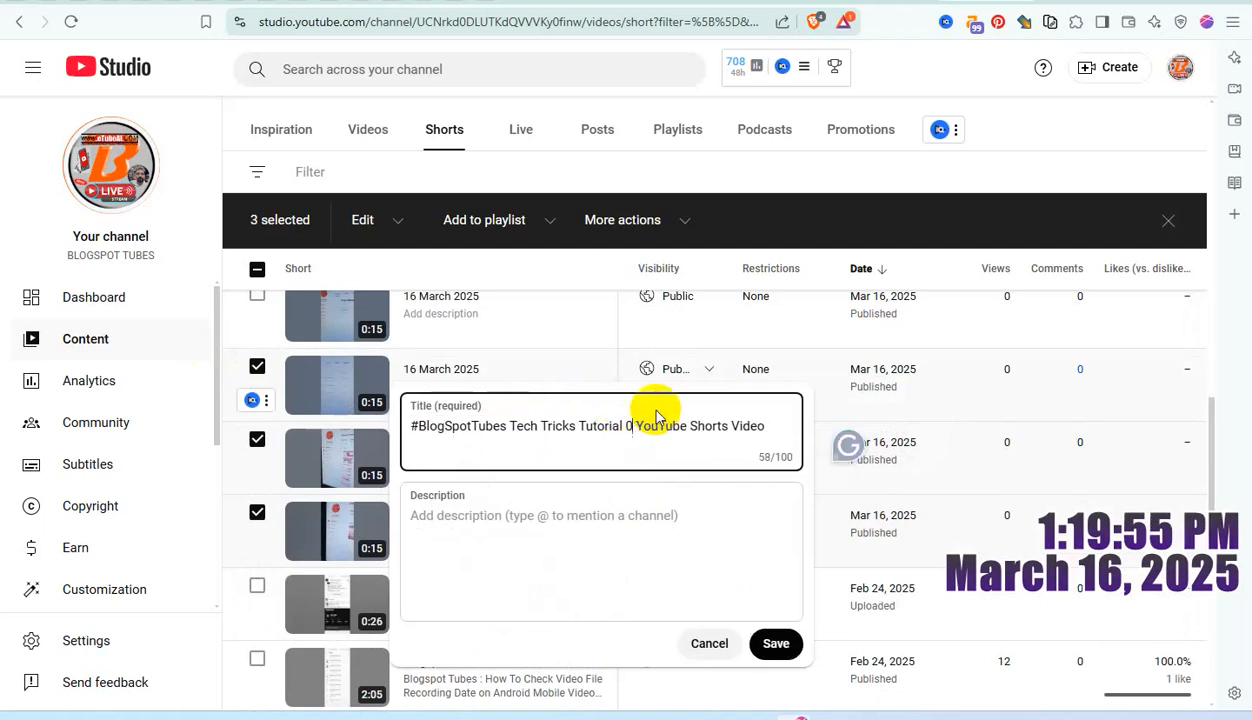
key(ctrl+a)
key(ctrl+c)
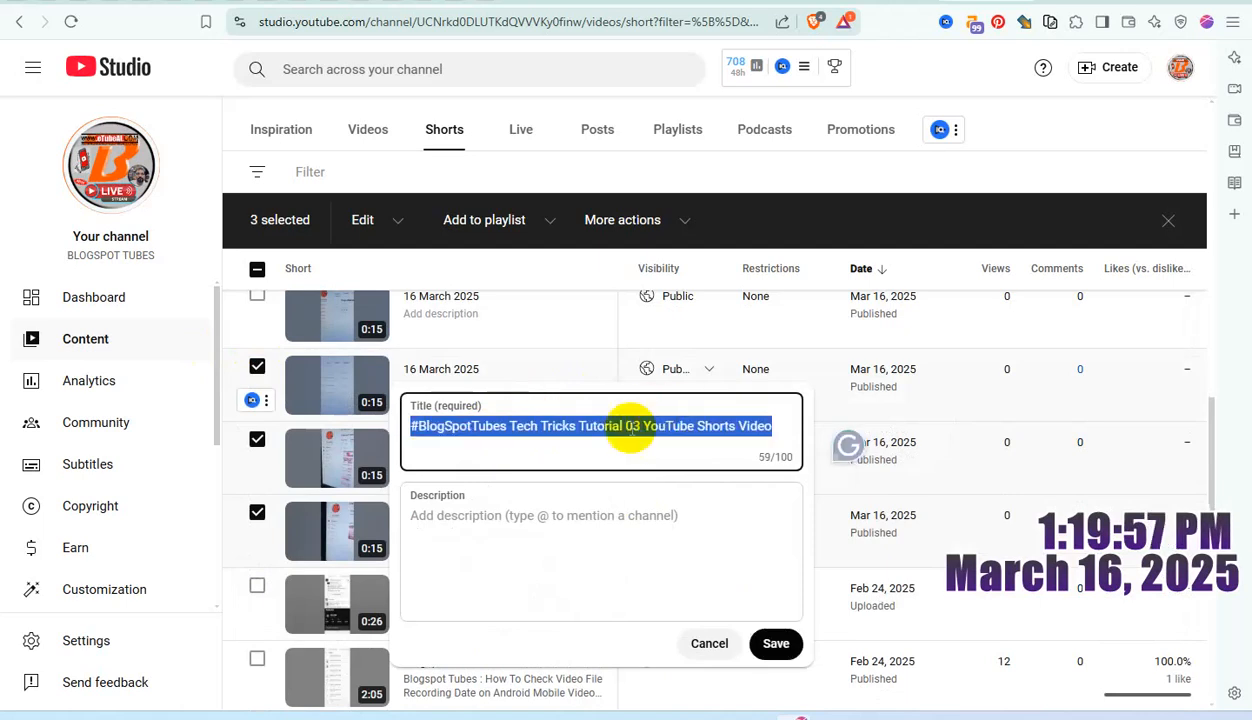
click(776, 643)
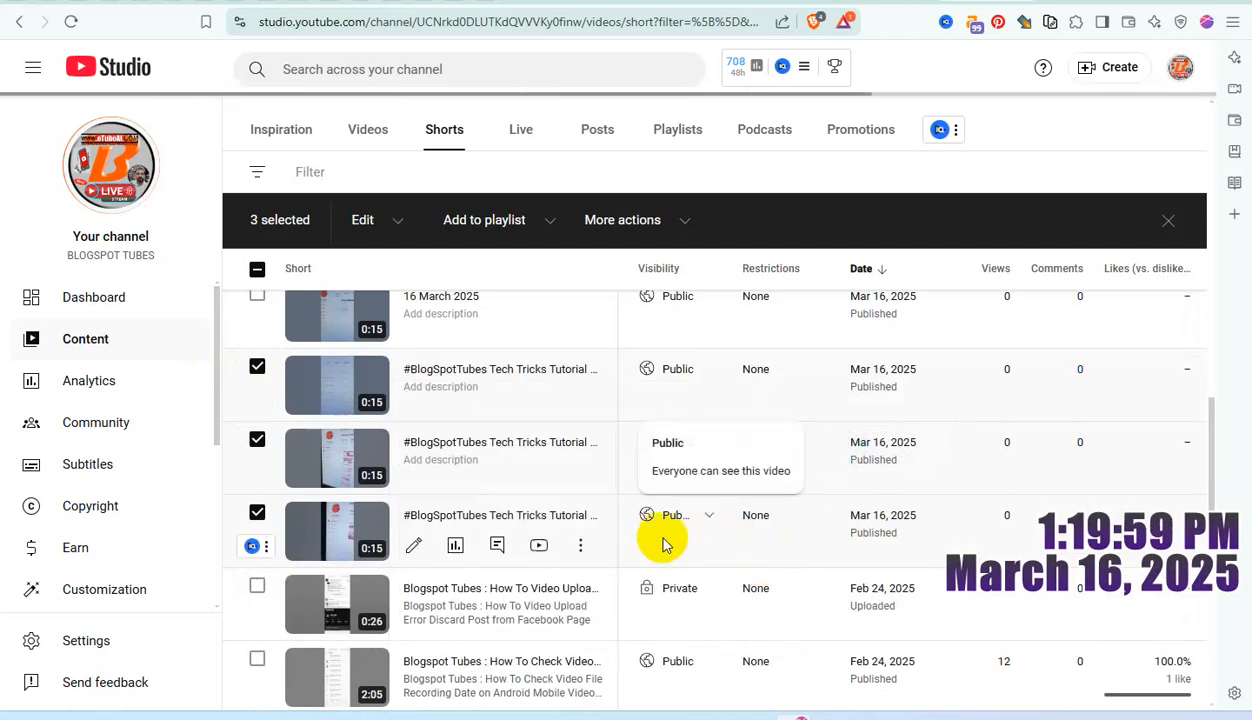
Select the Short above Tutorial 03 and save its title as "#BlogSpotTubes Tech Tricks Tutorial 04 YouTube Shorts Video"
scroll(665, 539, up, 2)
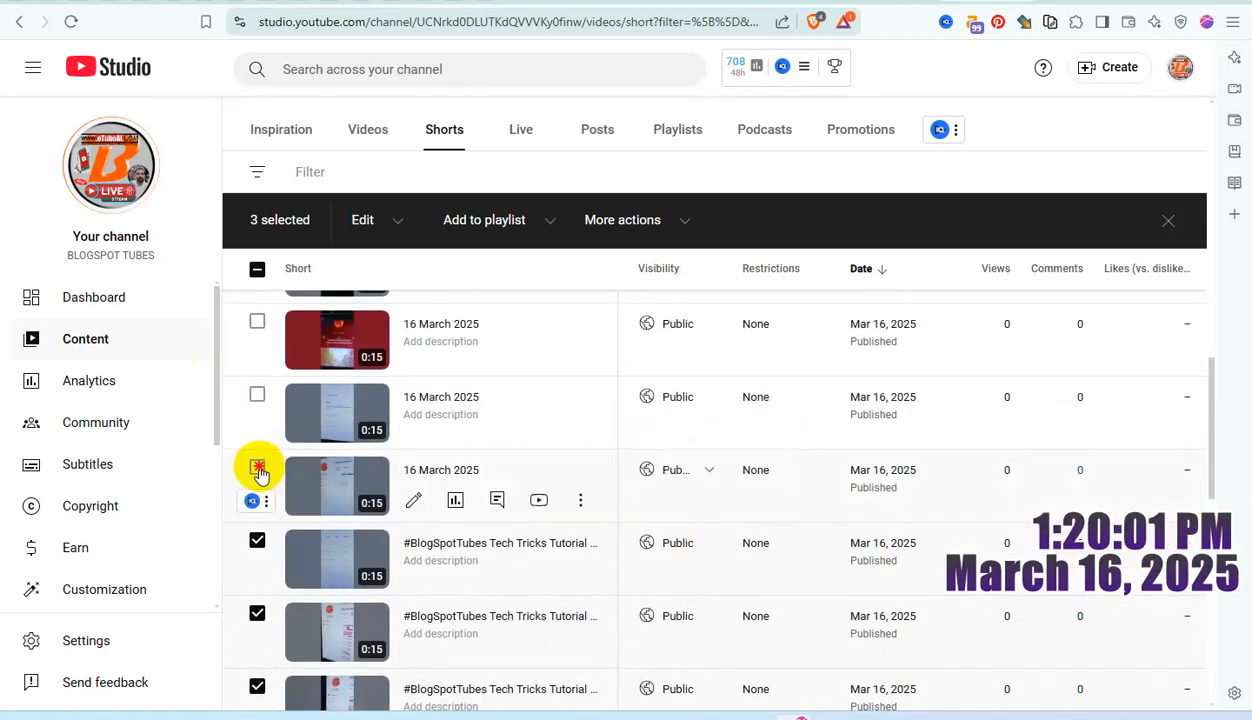
click(580, 499)
click(525, 510)
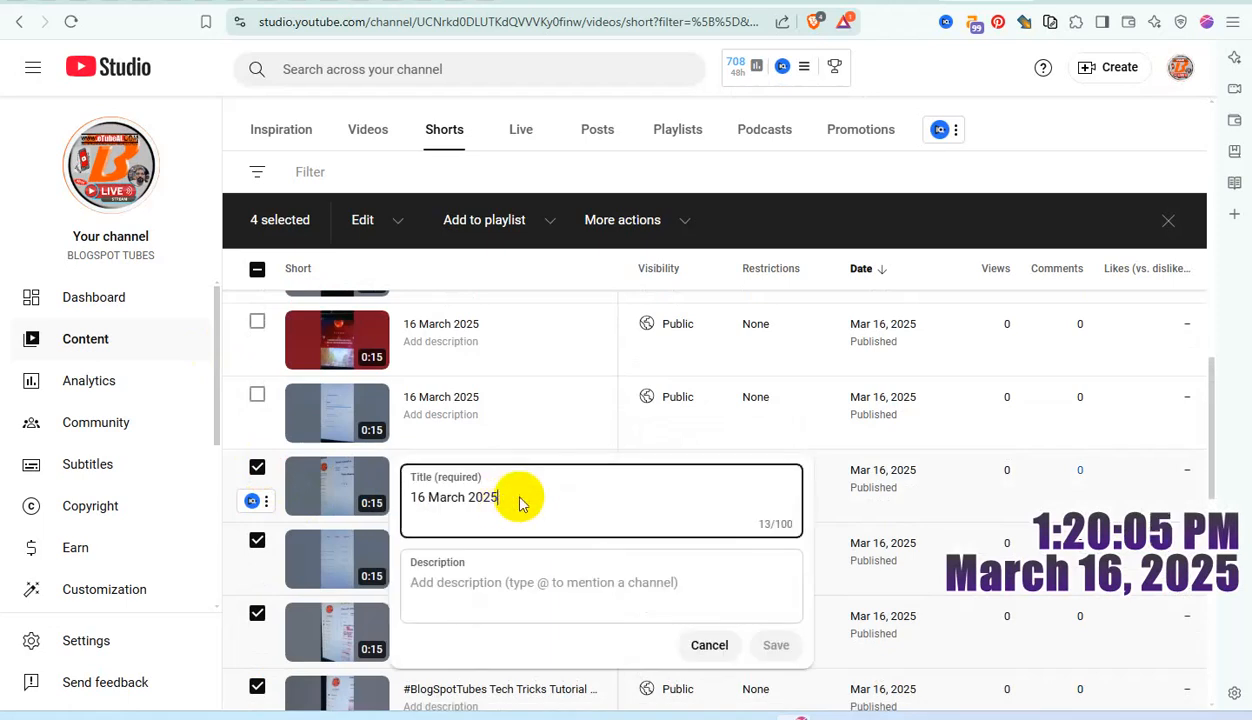
key(ctrl+a)
key(ctrl+v)
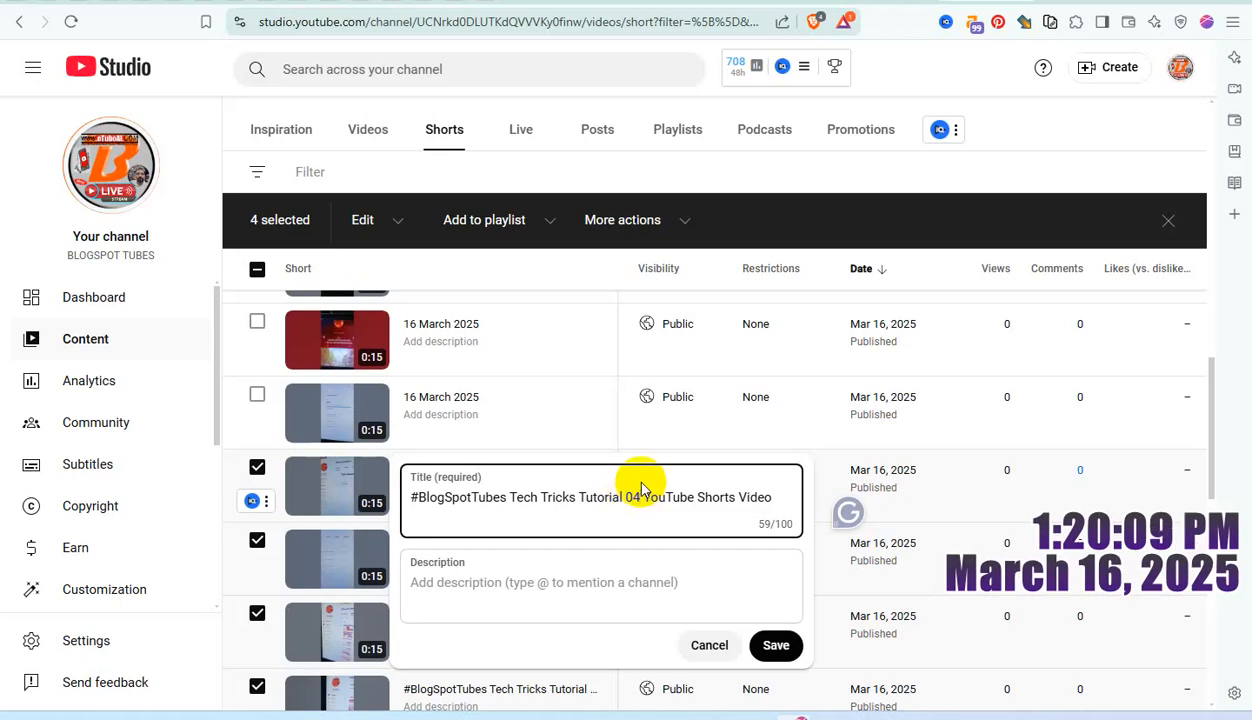
click(784, 647)
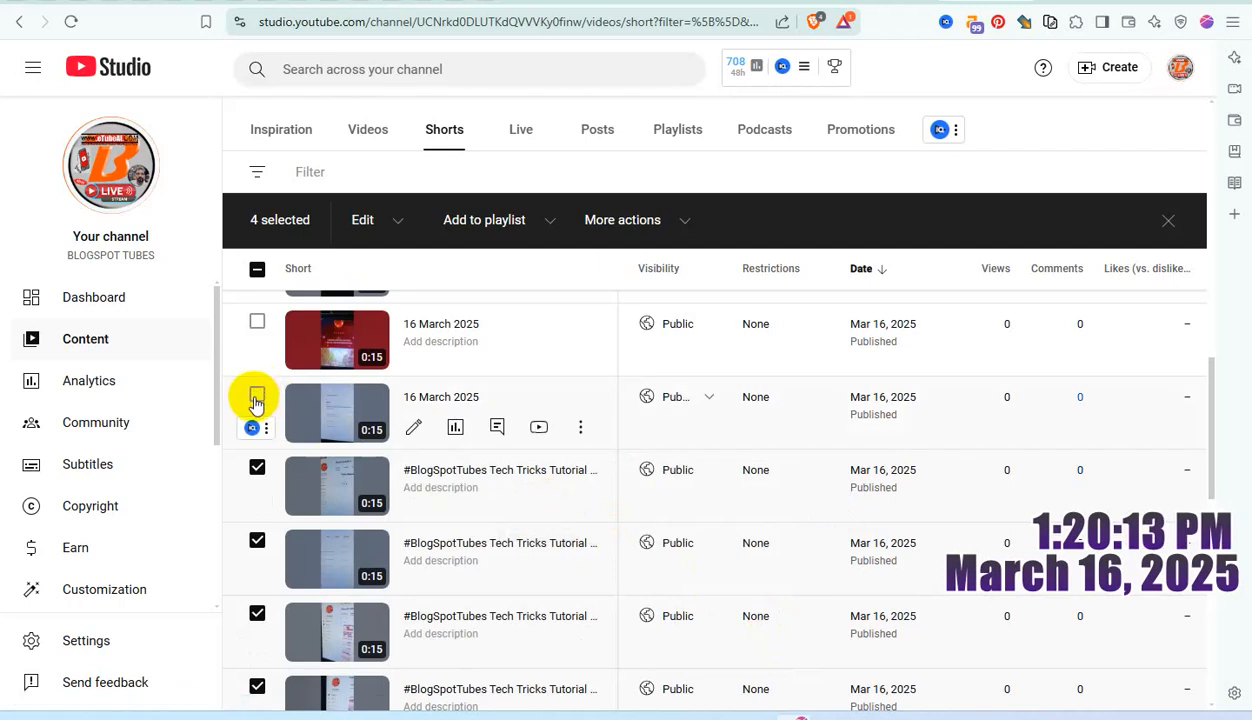
Select the Short above Tutorial 04 and save its title as "#BlogSpotTubes Tech Tricks Tutorial 05 YouTube Shorts Video"
click(580, 428)
click(551, 432)
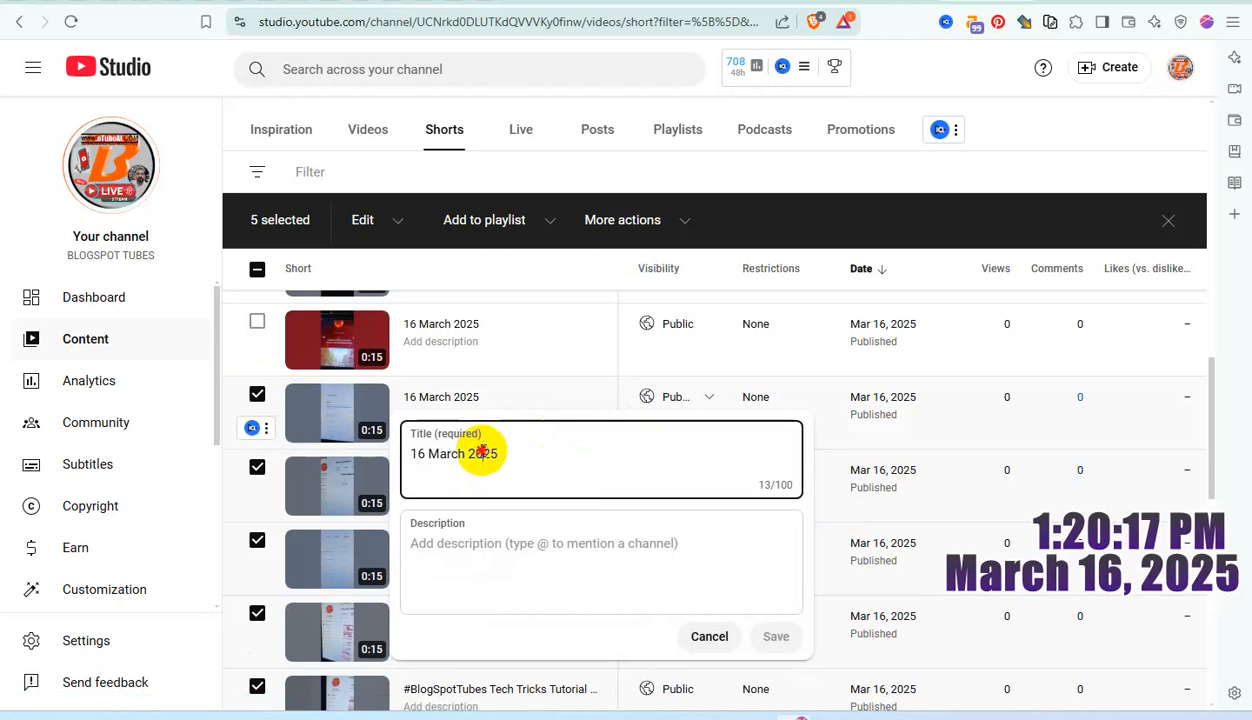
key(ctrl+a)
key(ctrl+v)
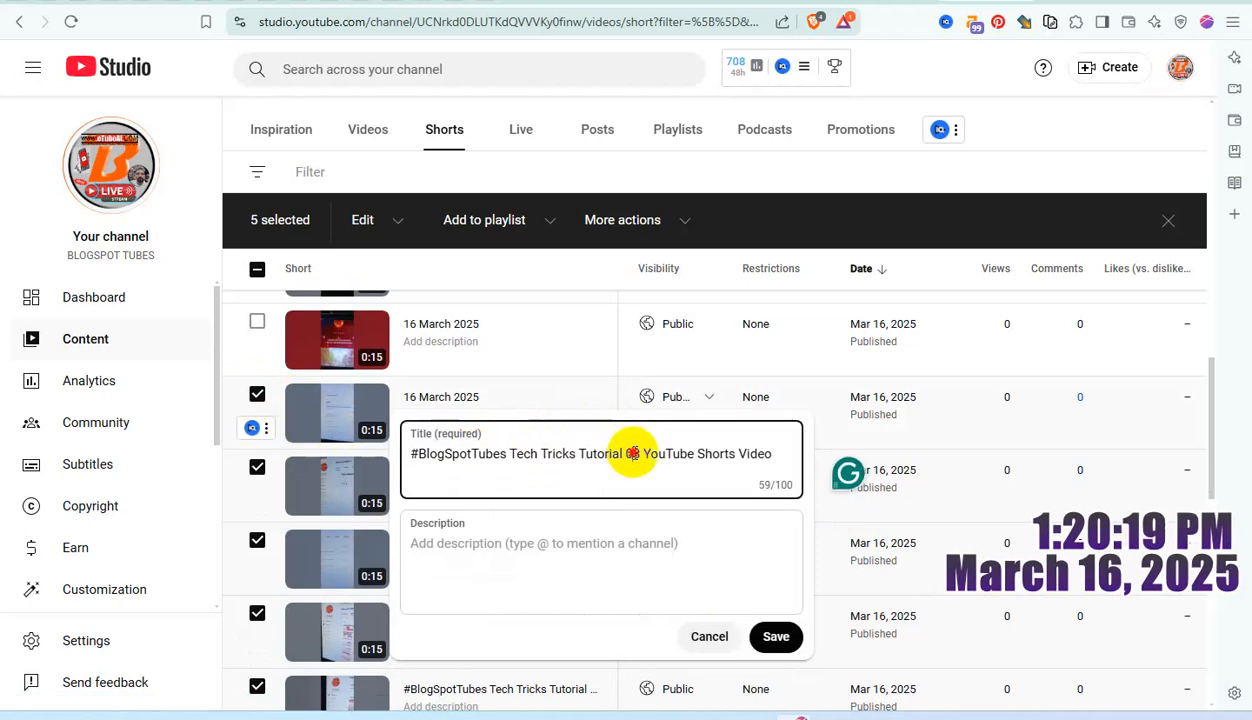
click(632, 453)
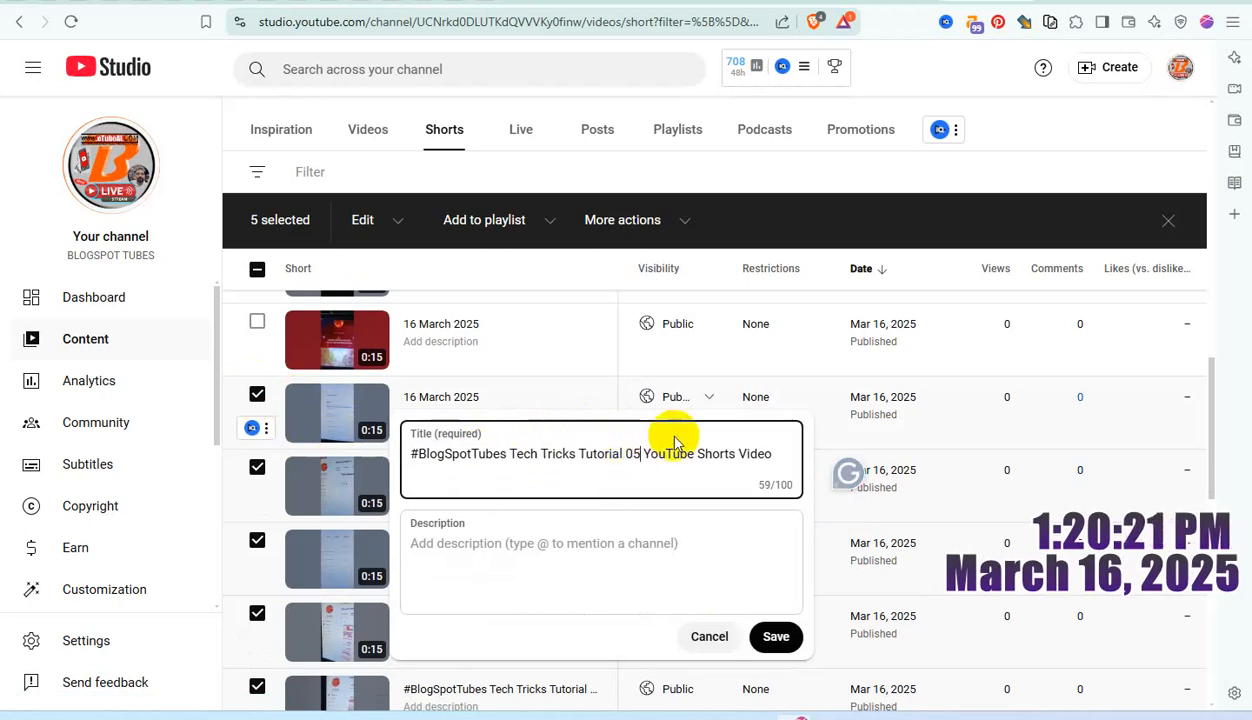
key(ctrl+a)
click(785, 637)
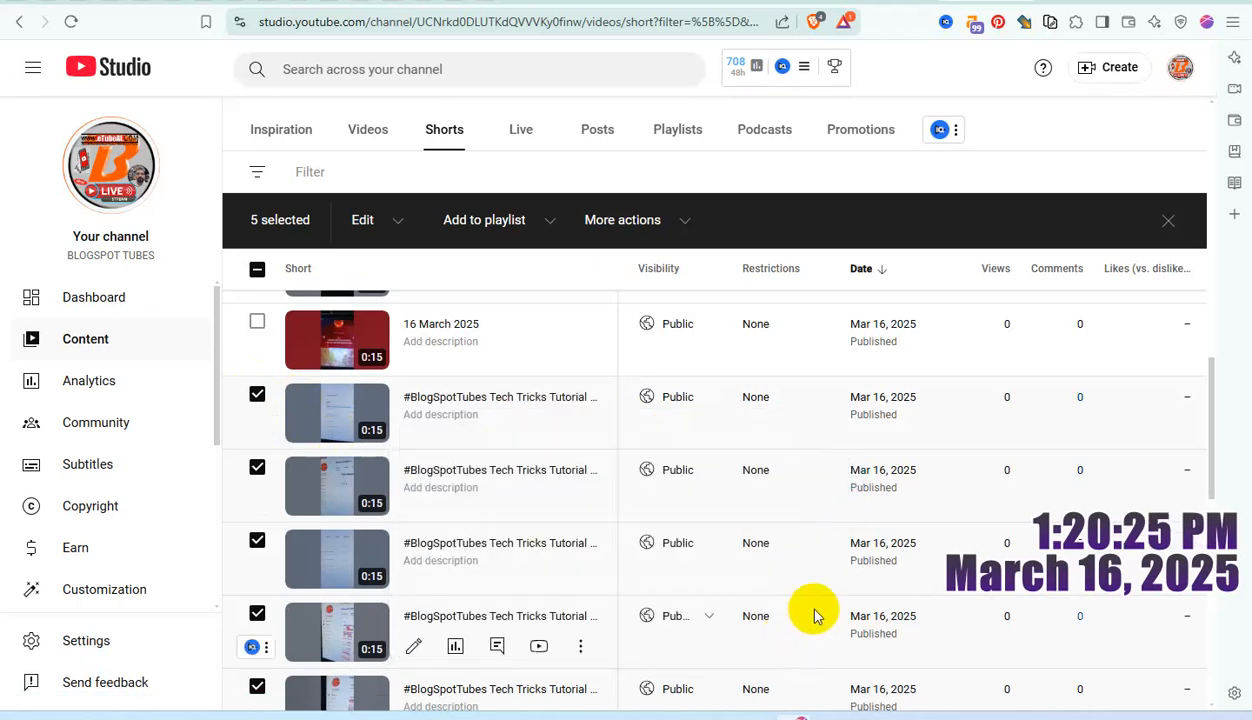
Select the Short above Tutorial 05 and save its title as "#BlogSpotTubes Tech Tricks Tutorial 06 YouTube Shorts Video"
scroll(756, 540, down, 2)
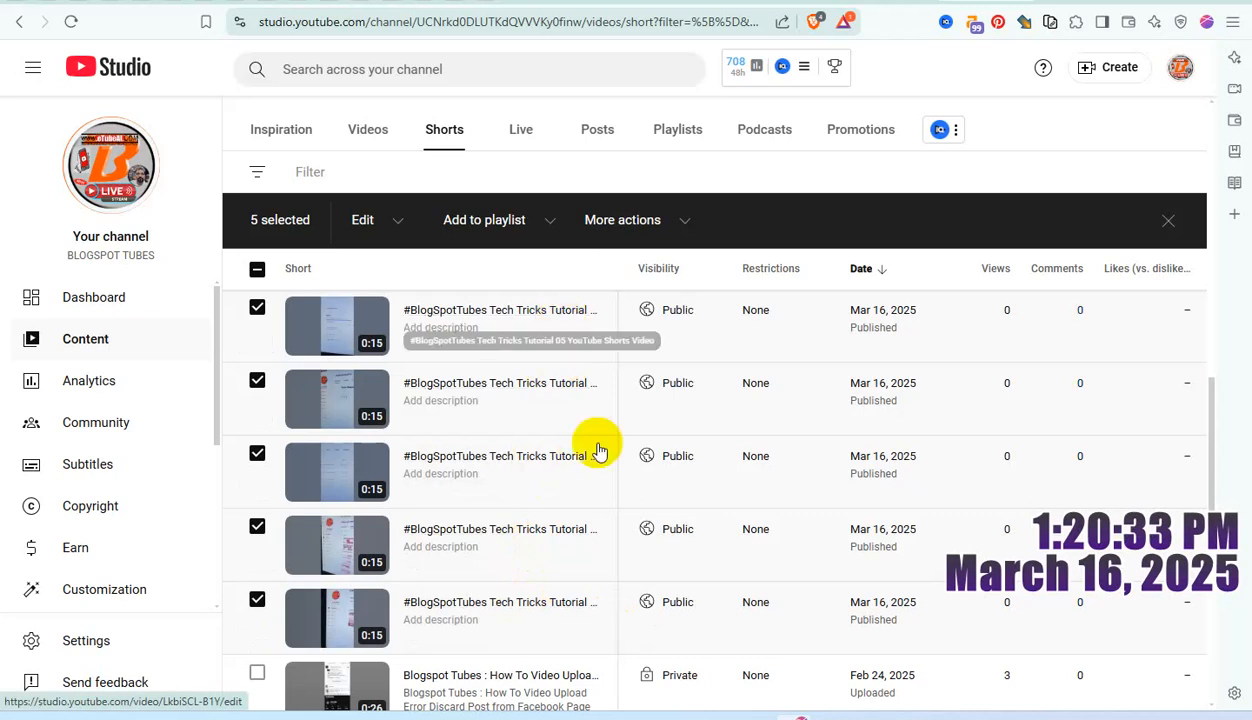
scroll(630, 528, up, 3)
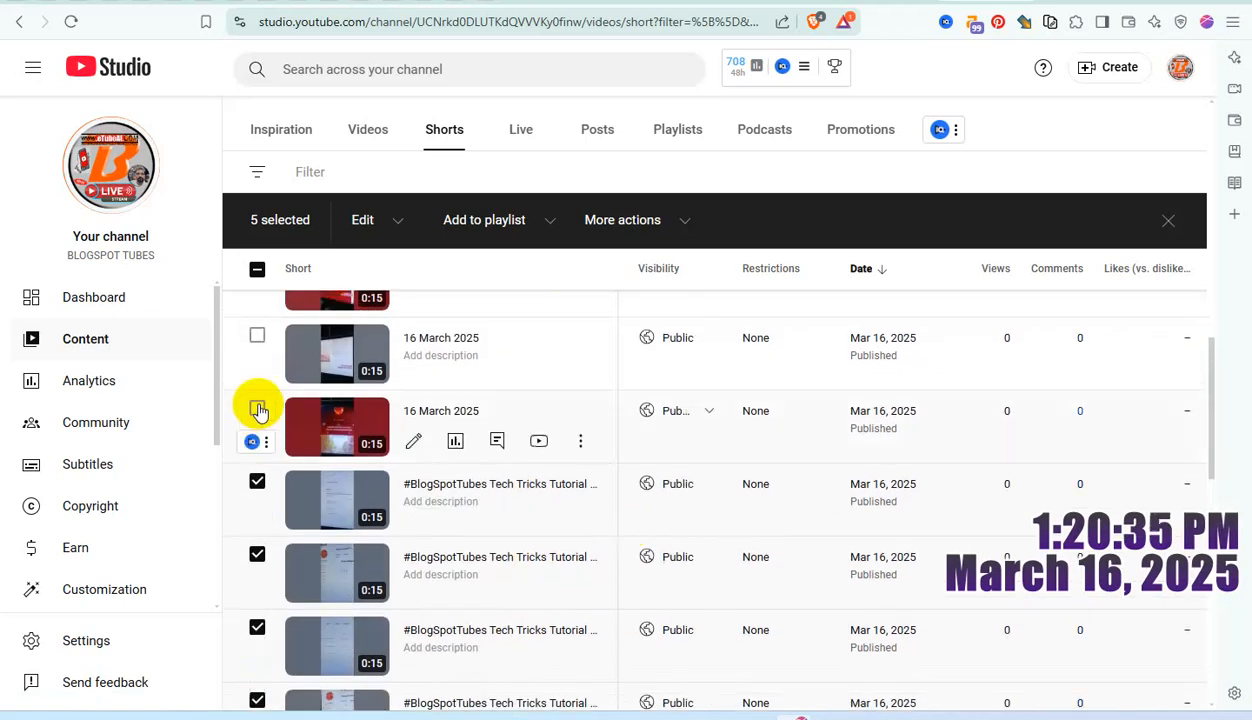
click(580, 440)
click(547, 447)
click(539, 464)
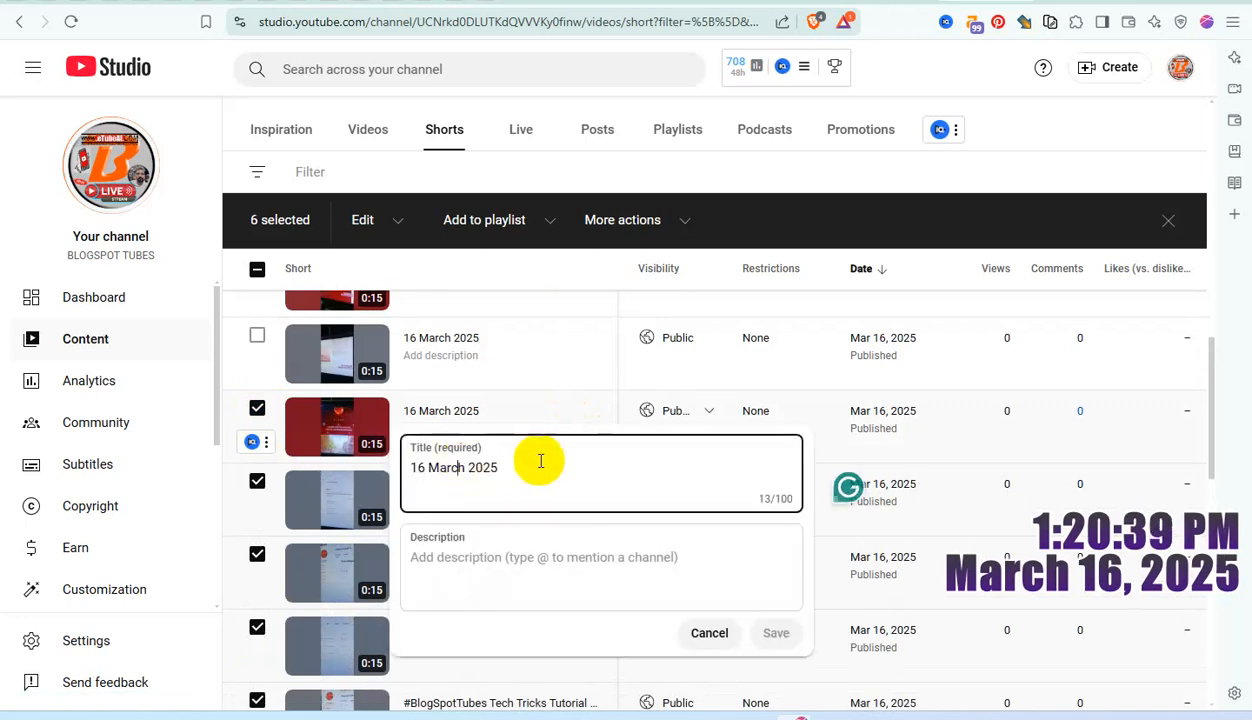
key(ctrl+a)
key(ctrl+v)
click(630, 468)
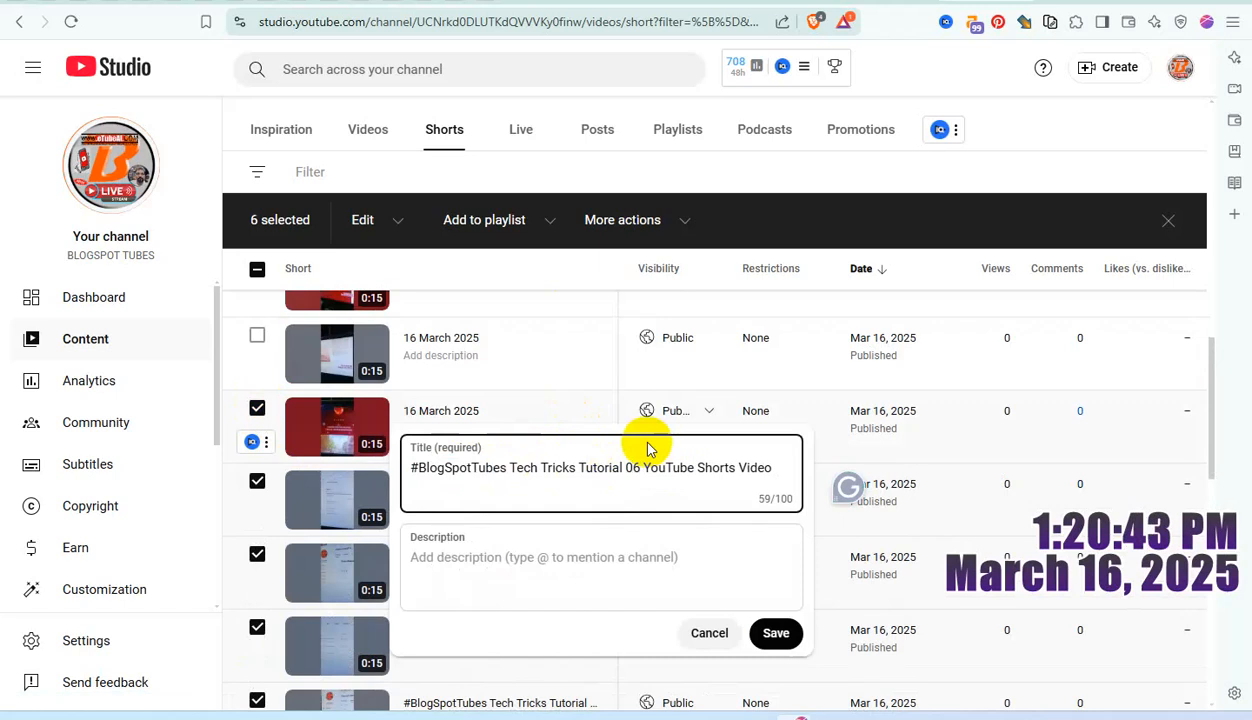
key(ctrl+a)
key(ctrl+c)
click(777, 634)
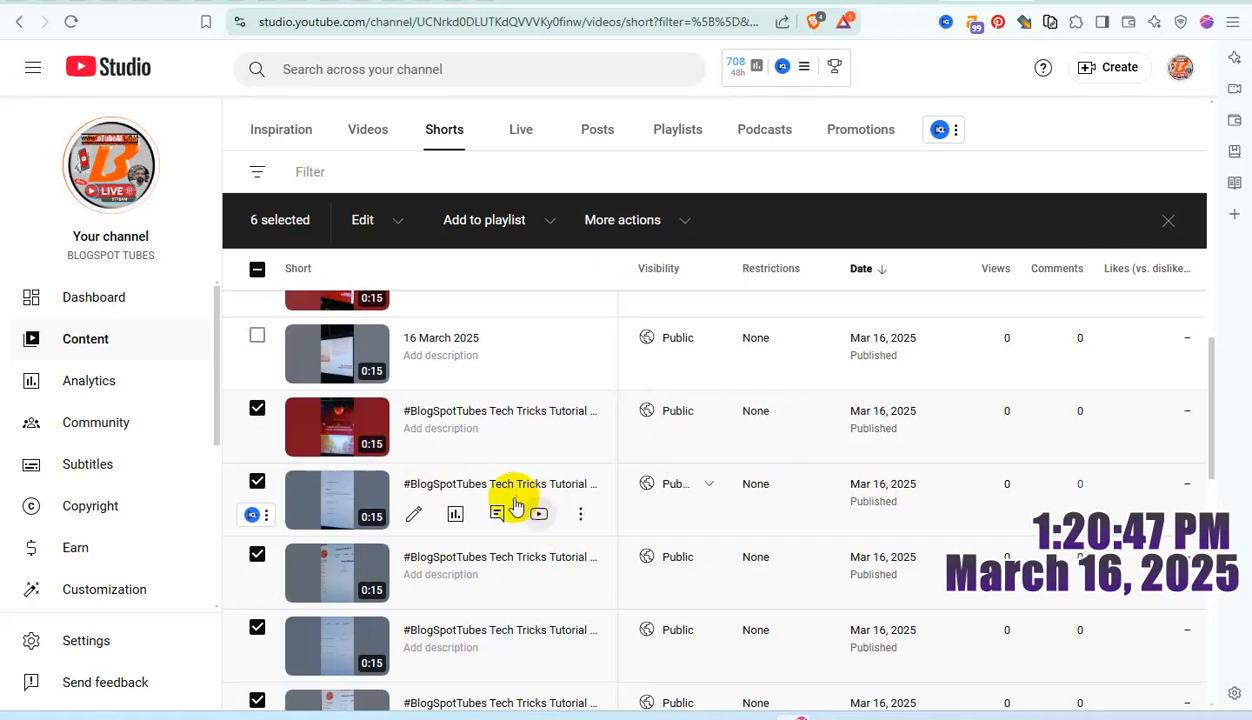
Select the Short above Tutorial 06 and save its title as "#BlogSpotTubes Tech Tricks Tutorial 07 YouTube Shorts Video"
click(257, 425)
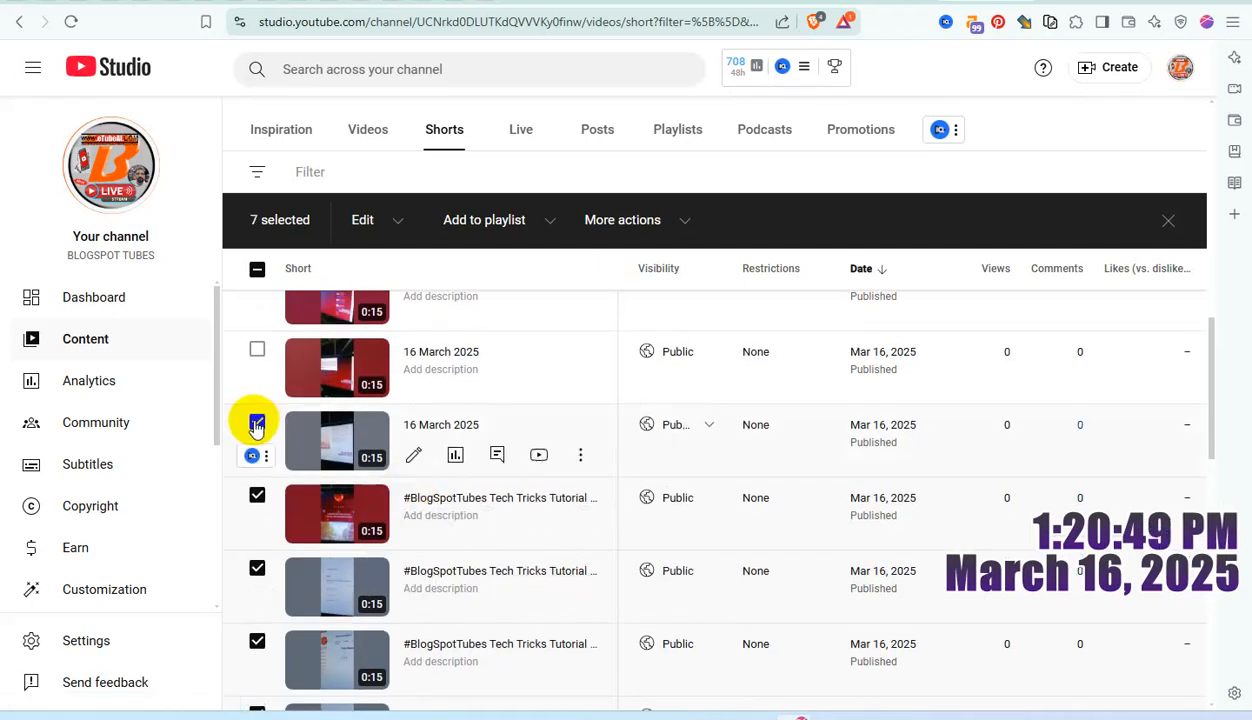
click(579, 455)
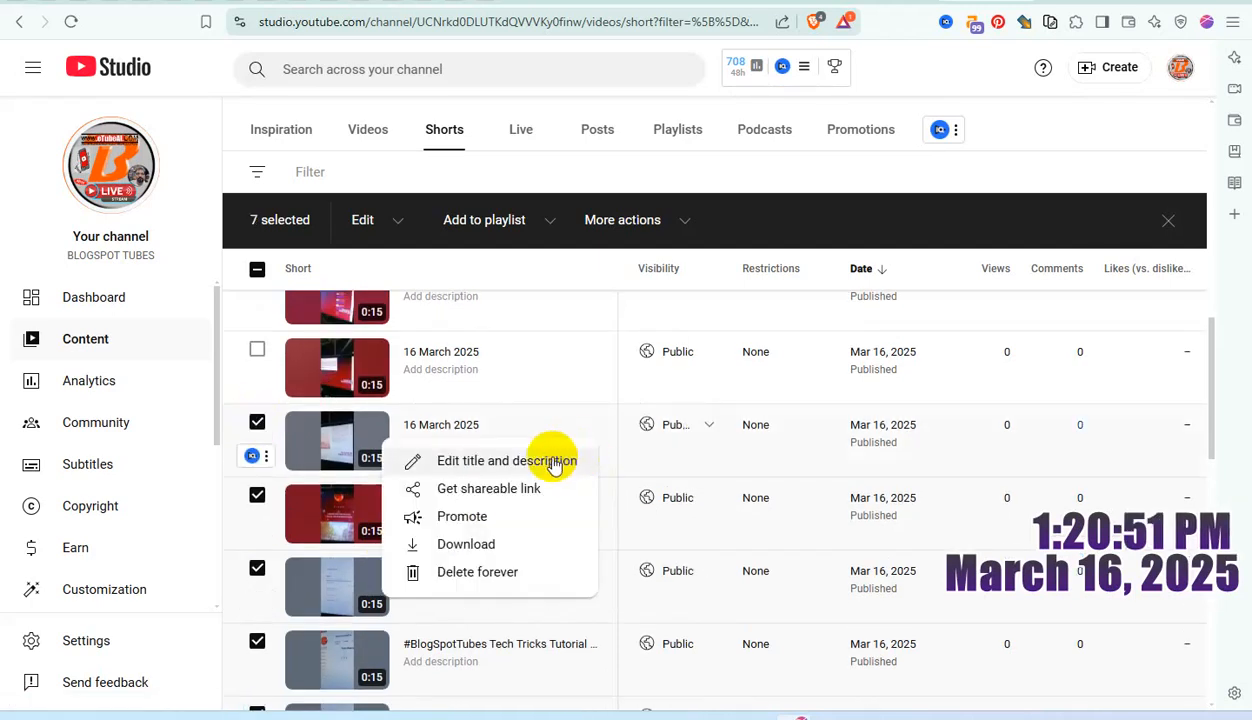
click(555, 461)
key(ctrl+a)
key(ctrl+v)
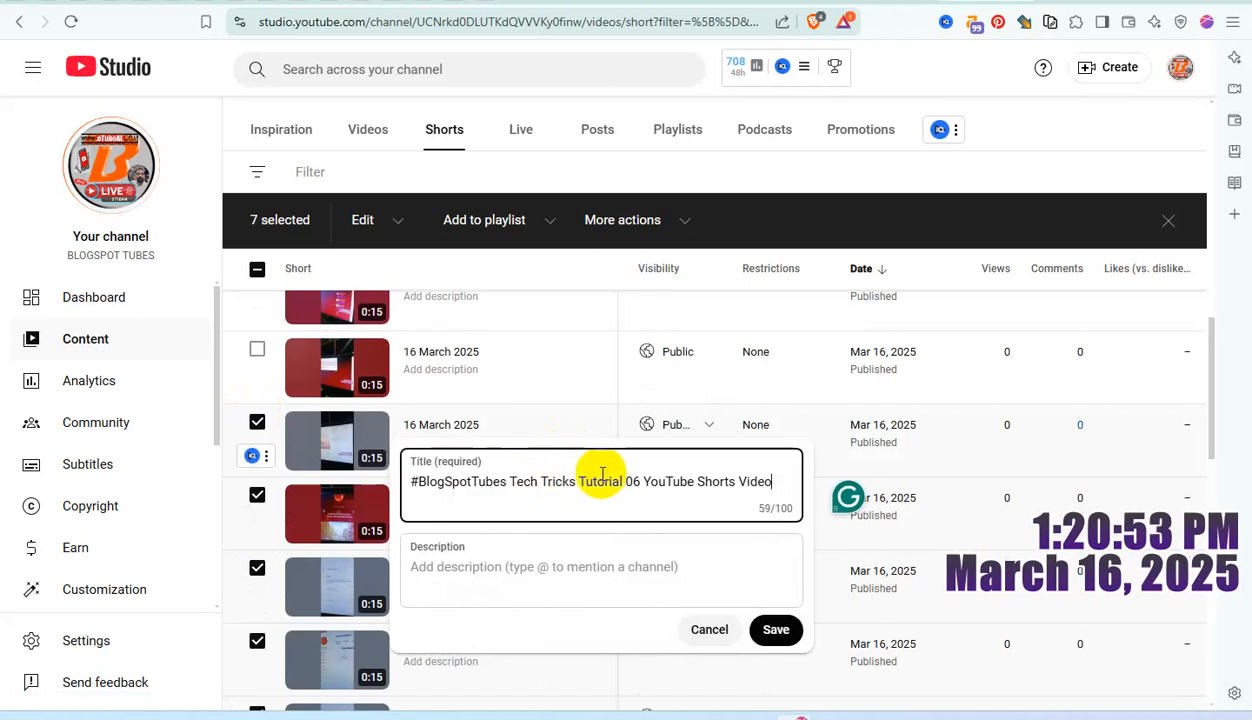
click(629, 481)
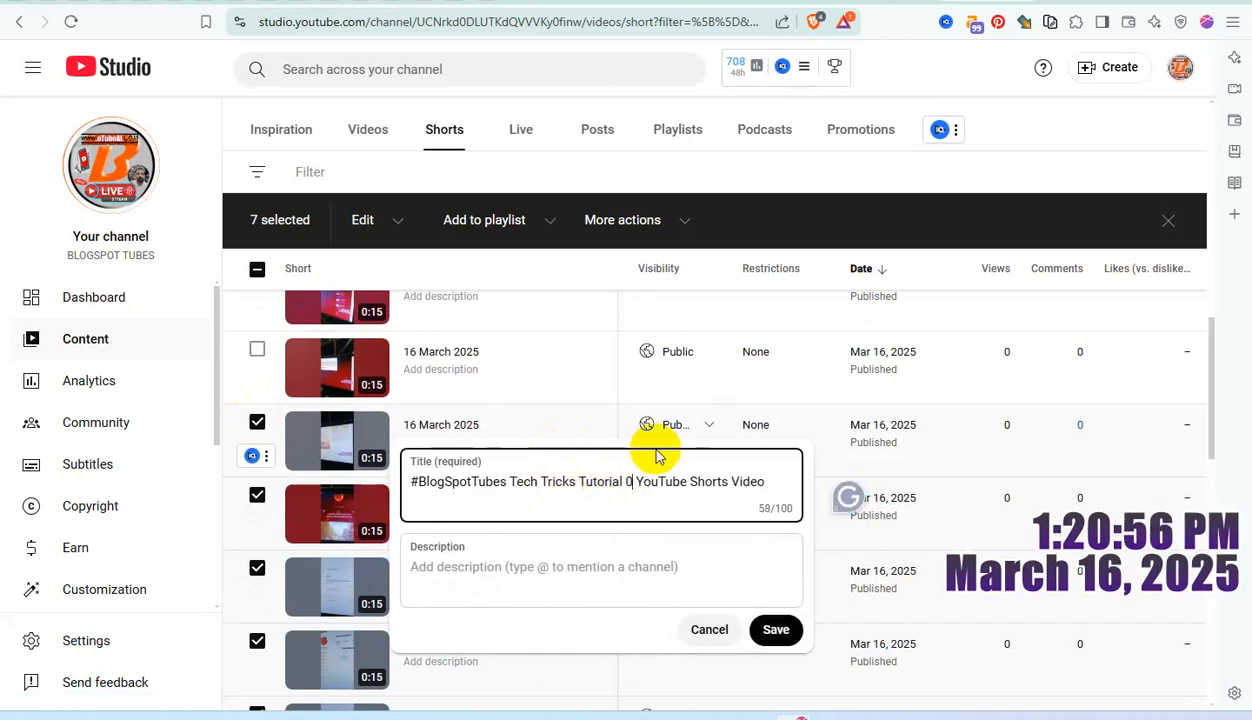
click(776, 629)
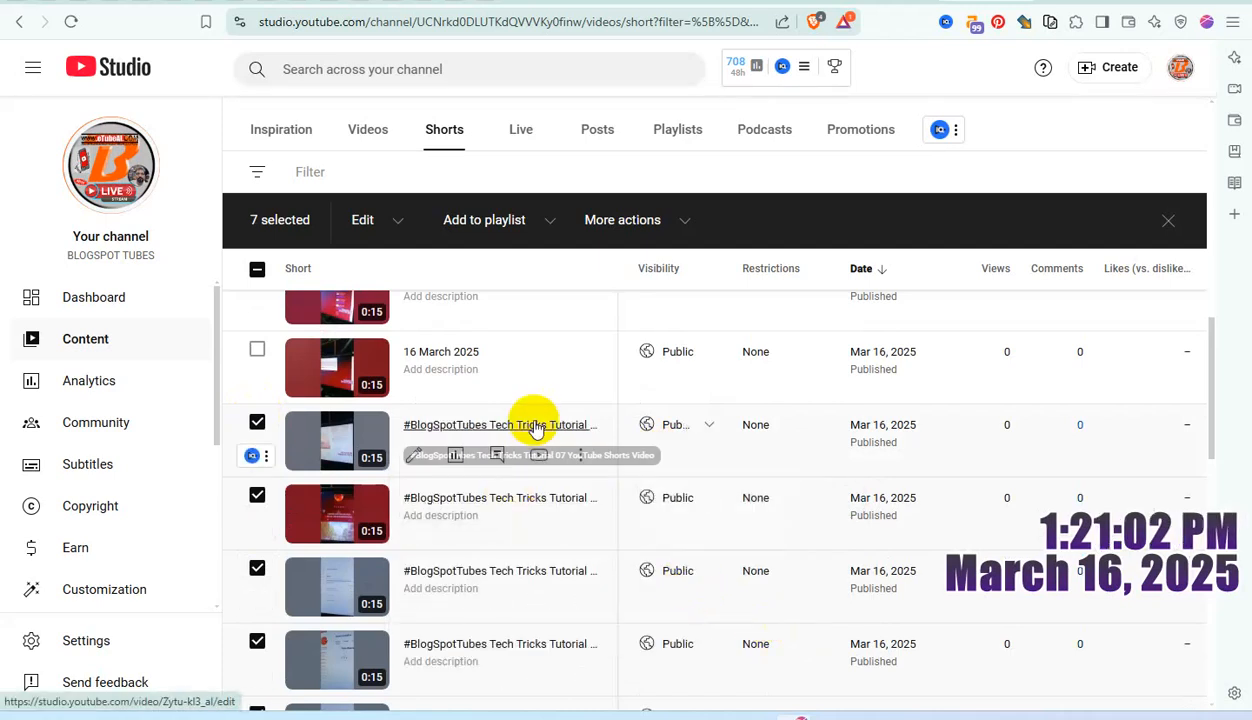
Select the Short above Tutorial 07, title it "#BlogSpotTubes Tech Tricks Tutorial 08 YouTube Shorts Video", copy that title and save
scroll(514, 499, up, 2)
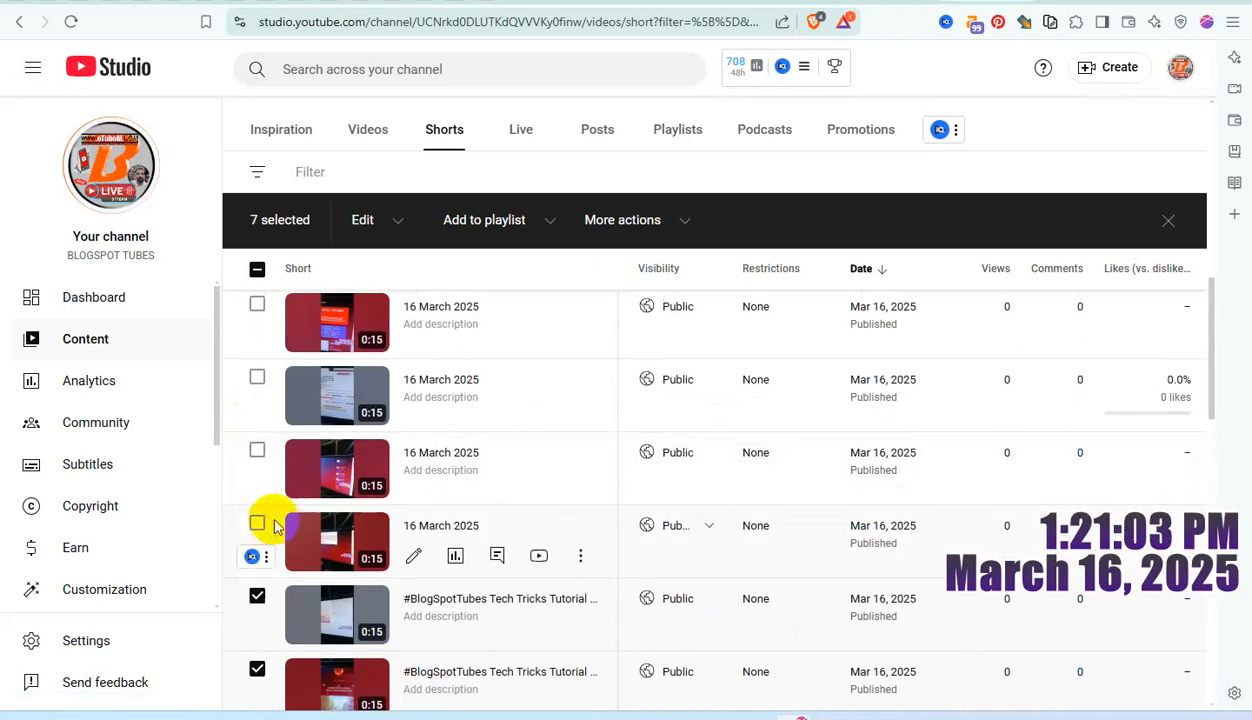
click(584, 556)
click(552, 563)
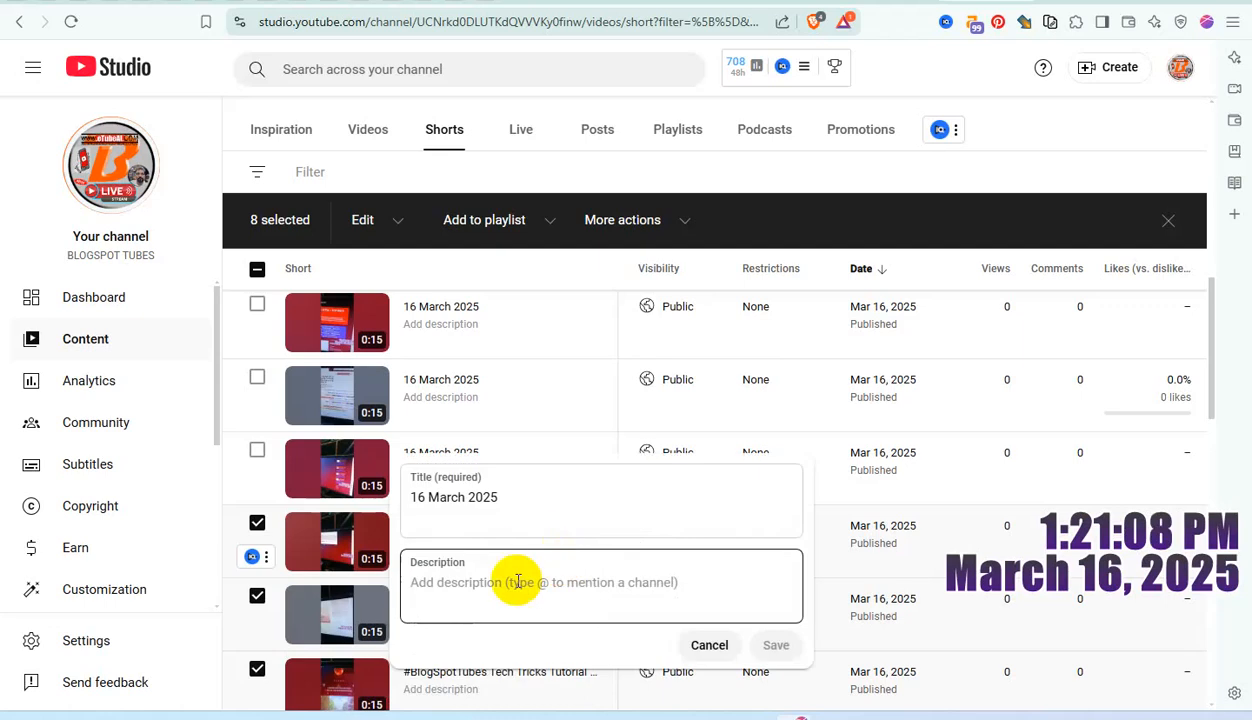
click(528, 491)
key(ctrl+a)
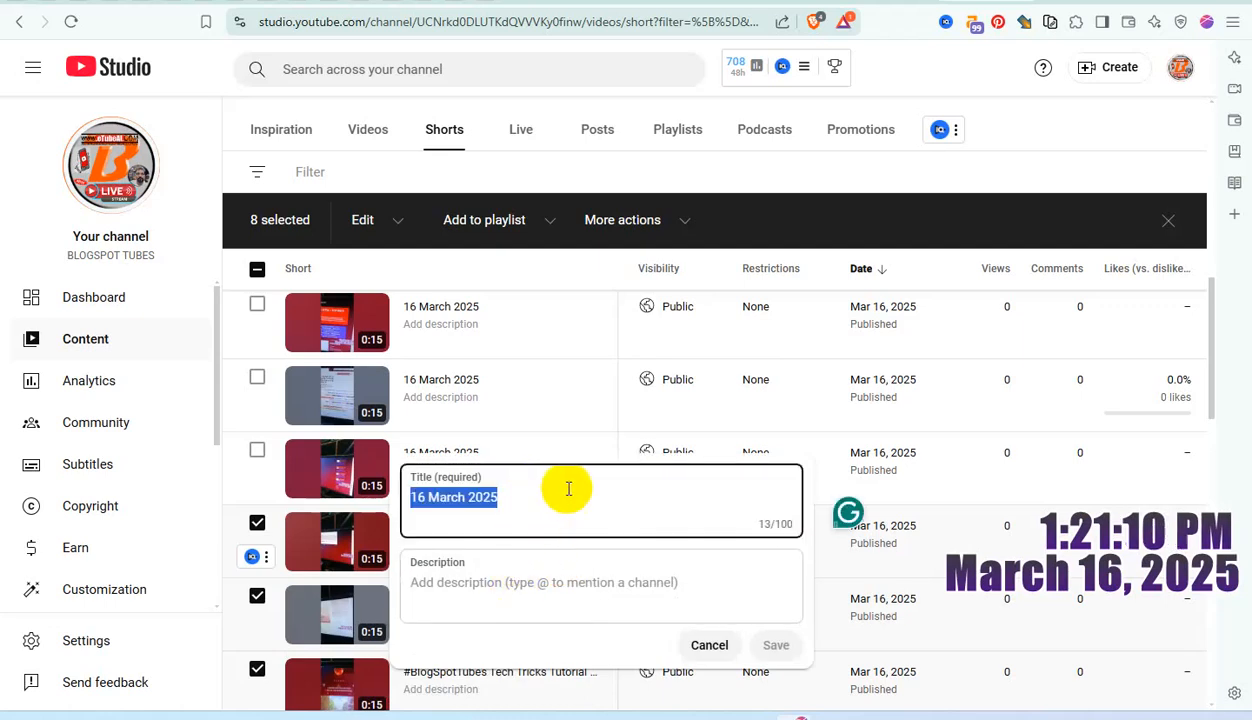
text(#BlogSpotTubes Tech Tricks Tutorial 05 YouTube Shorts Video)
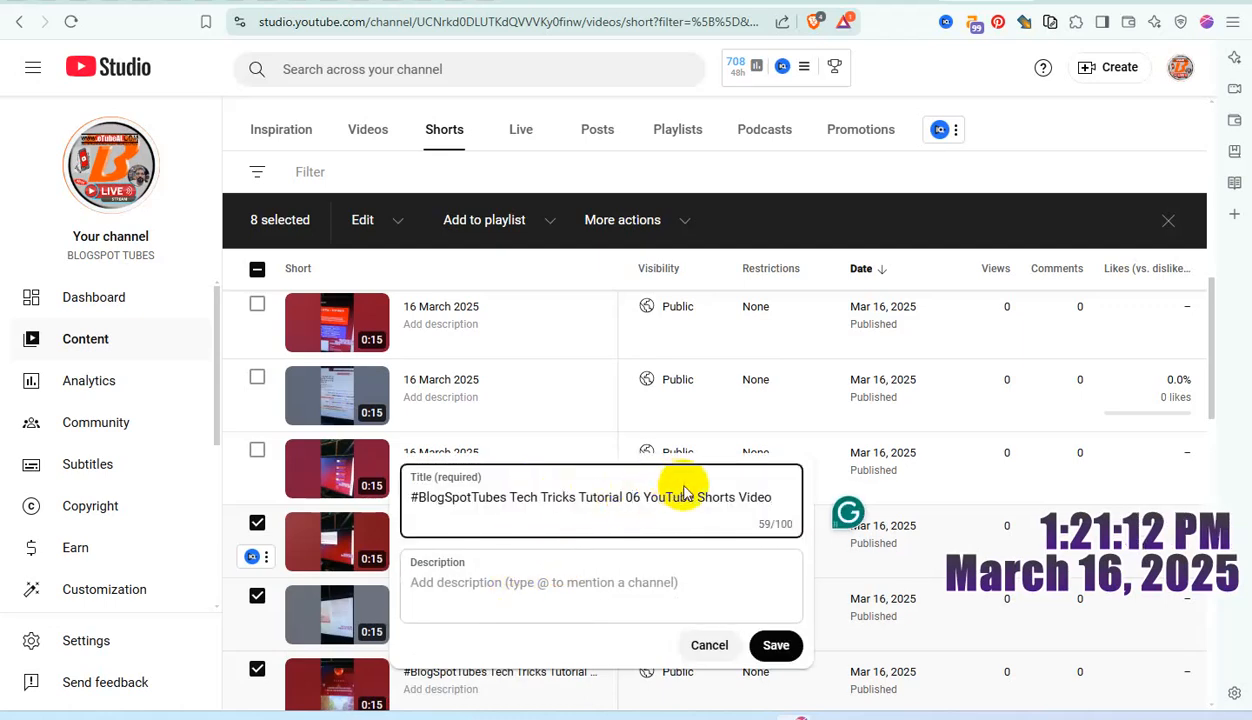
text(8)
key(ctrl+a)
key(ctrl+c)
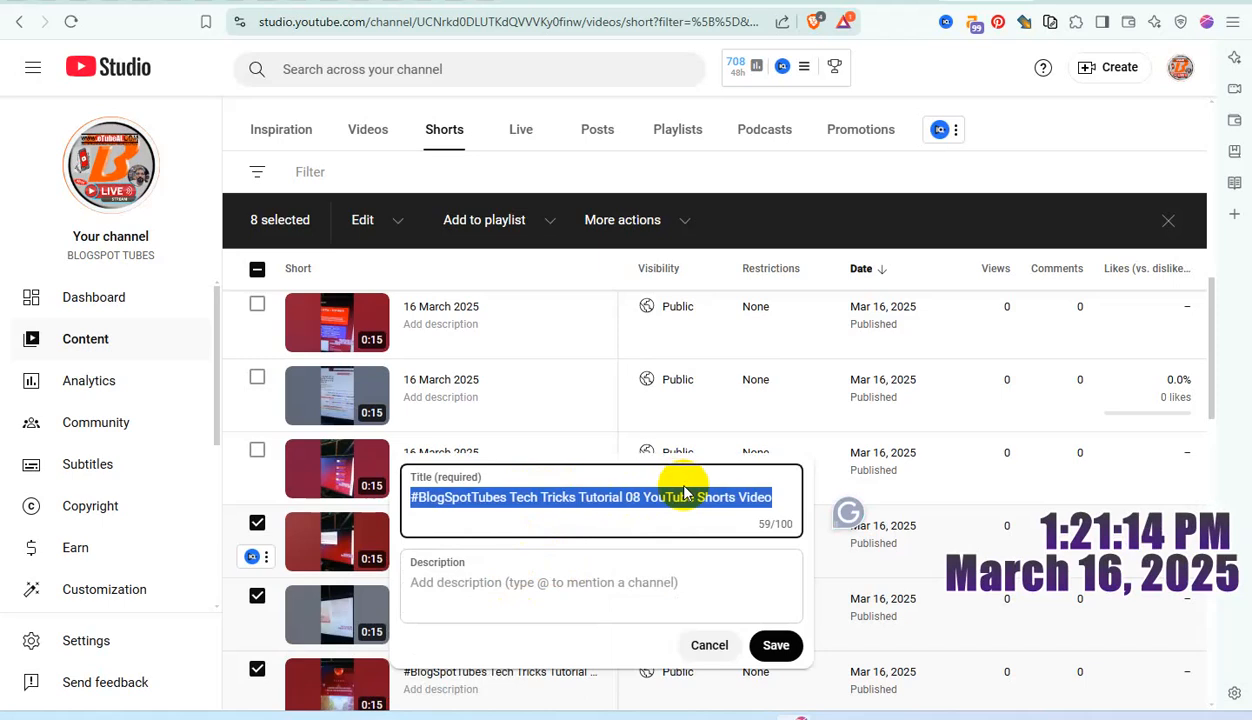
click(776, 645)
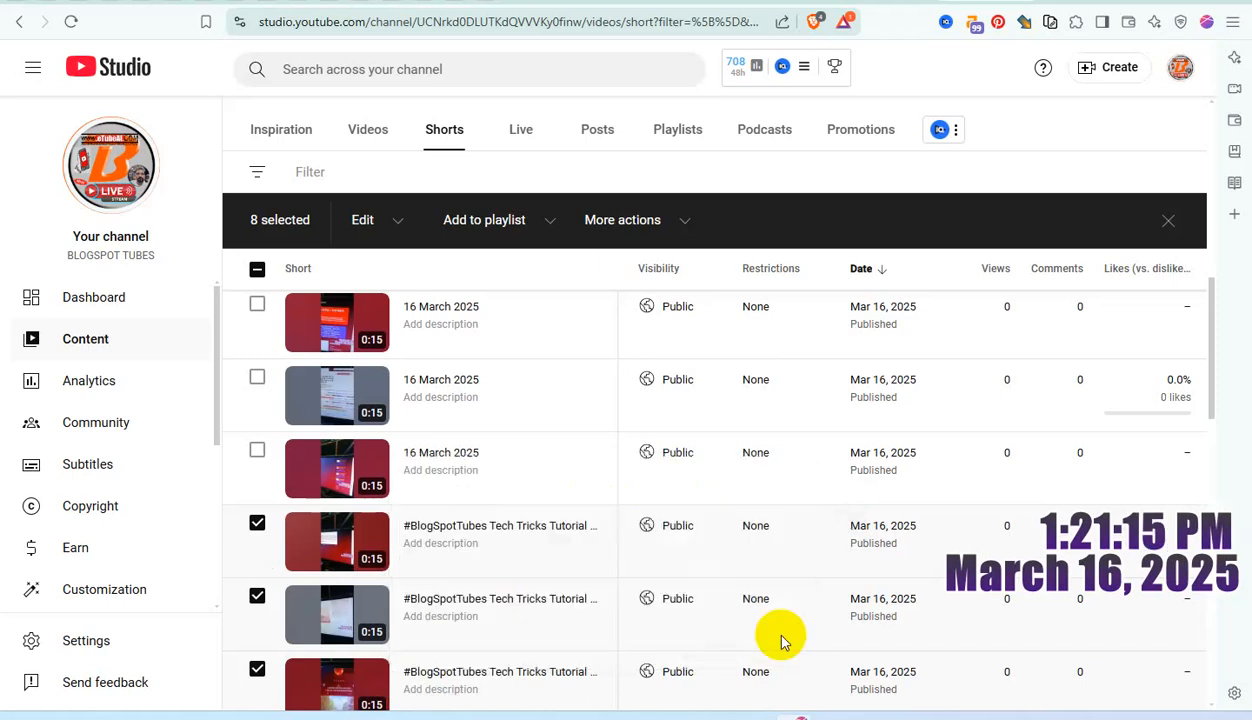
Select the Short above Tutorial 08 and save it with the next numbered "#BlogSpotTubes Tech Tricks Tutorial ... YouTube Shorts Video" title
scroll(690, 465, down, 1)
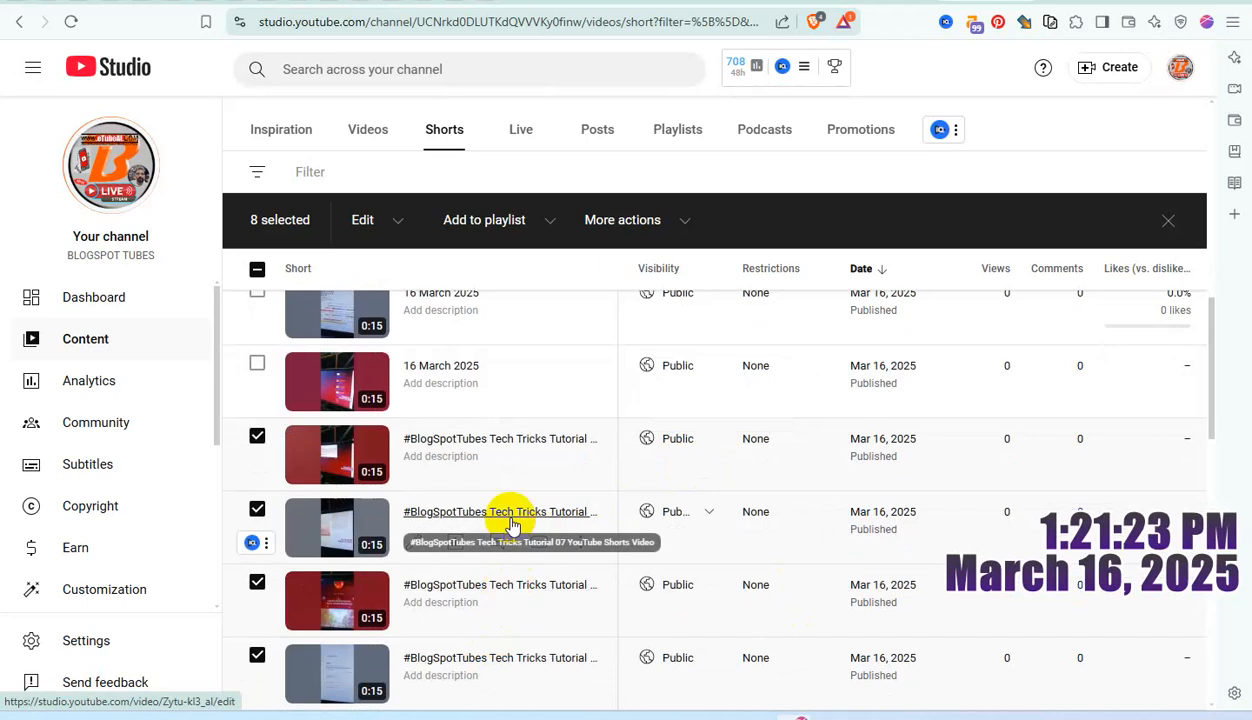
scroll(537, 452, up, 1)
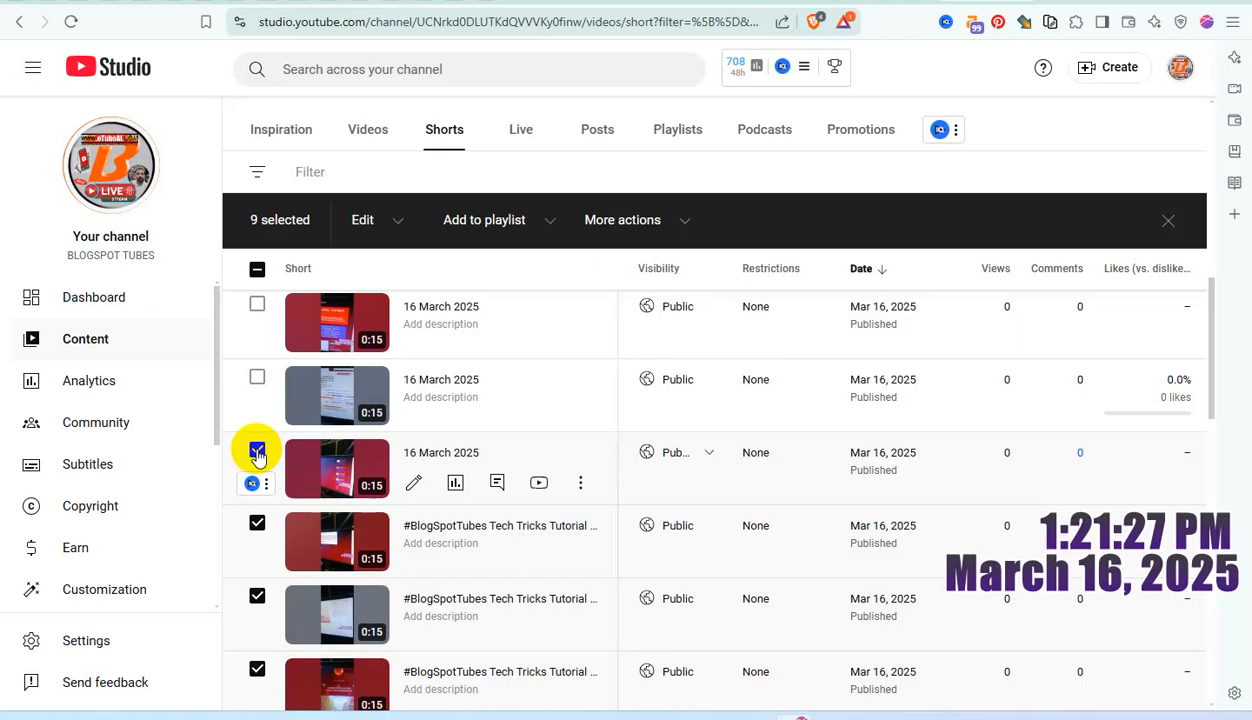
click(583, 484)
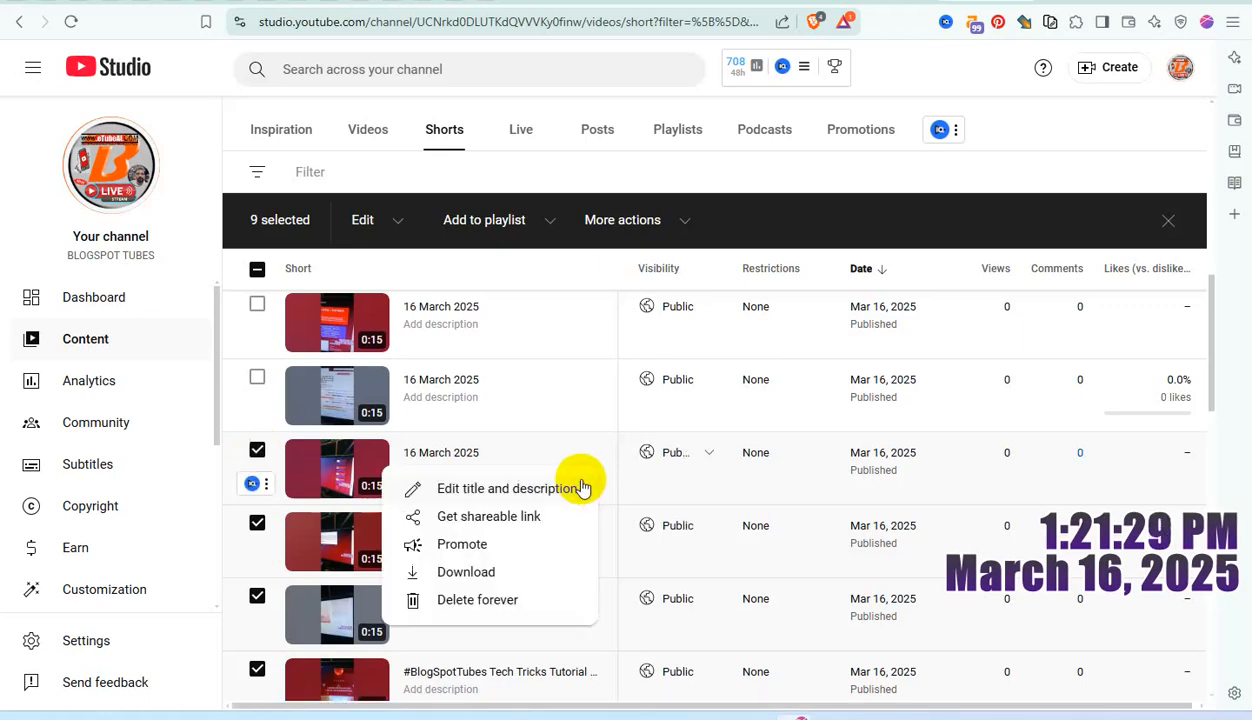
click(557, 486)
key(ctrl+a)
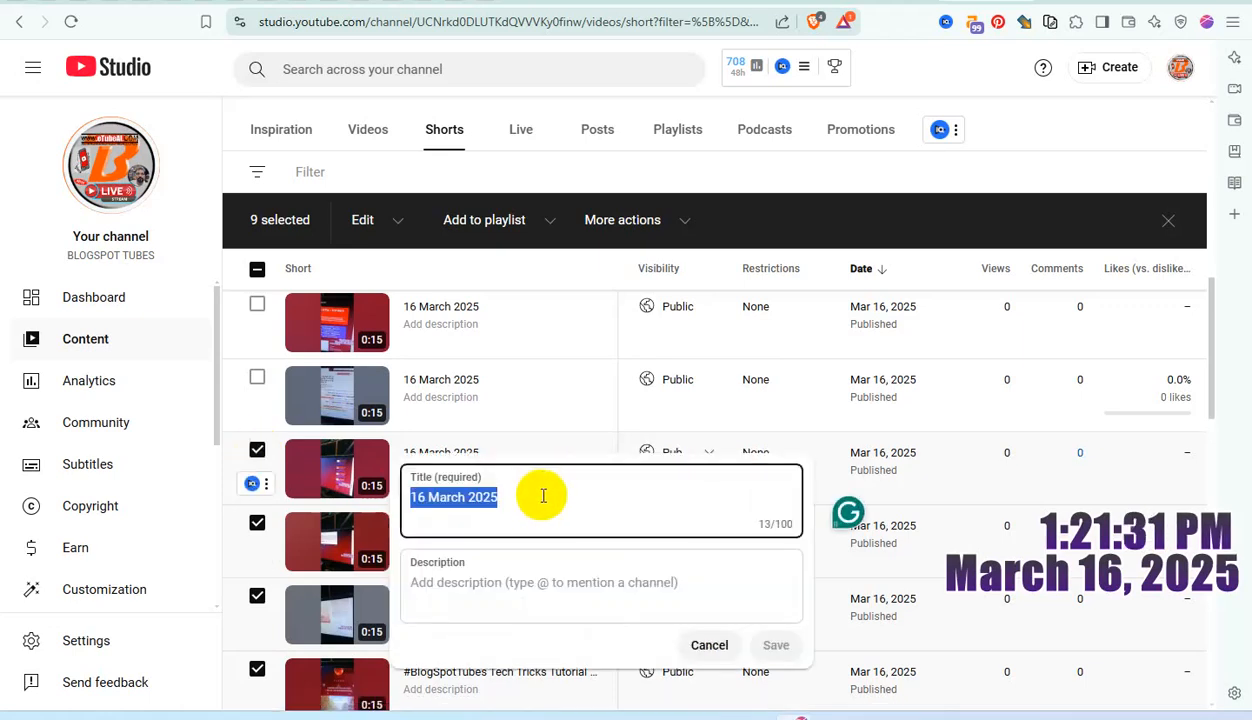
key(ctrl+v)
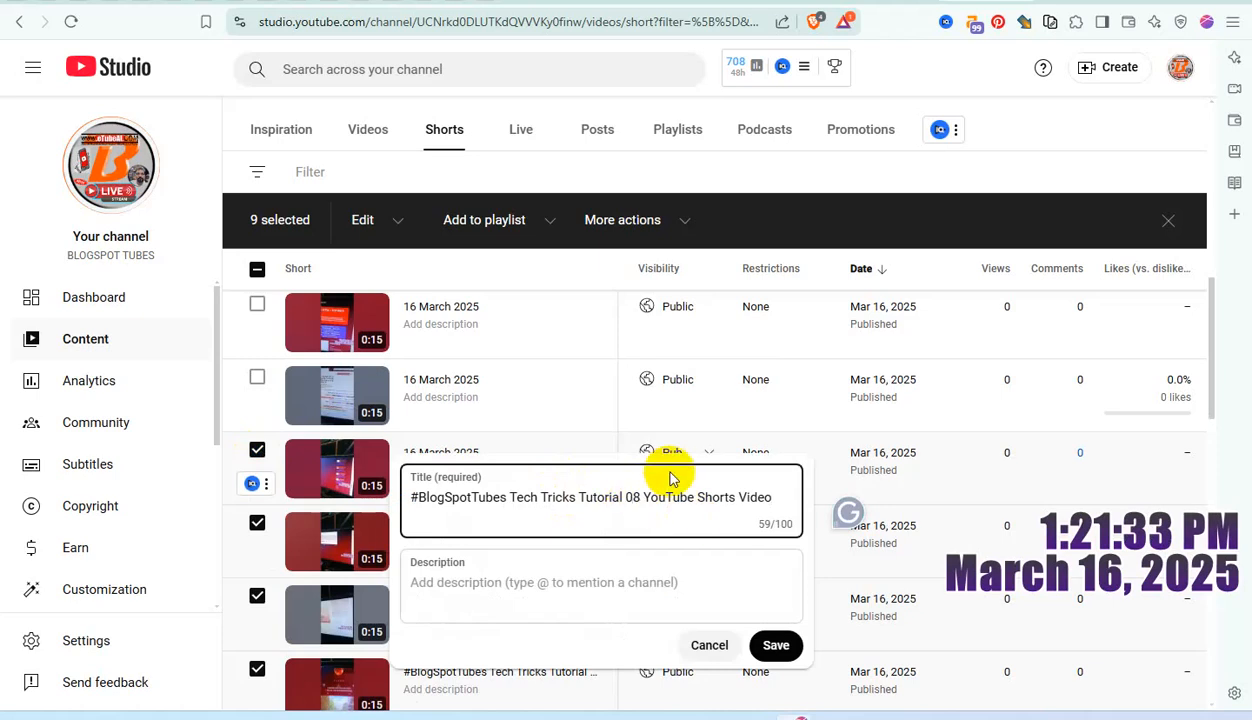
click(776, 645)
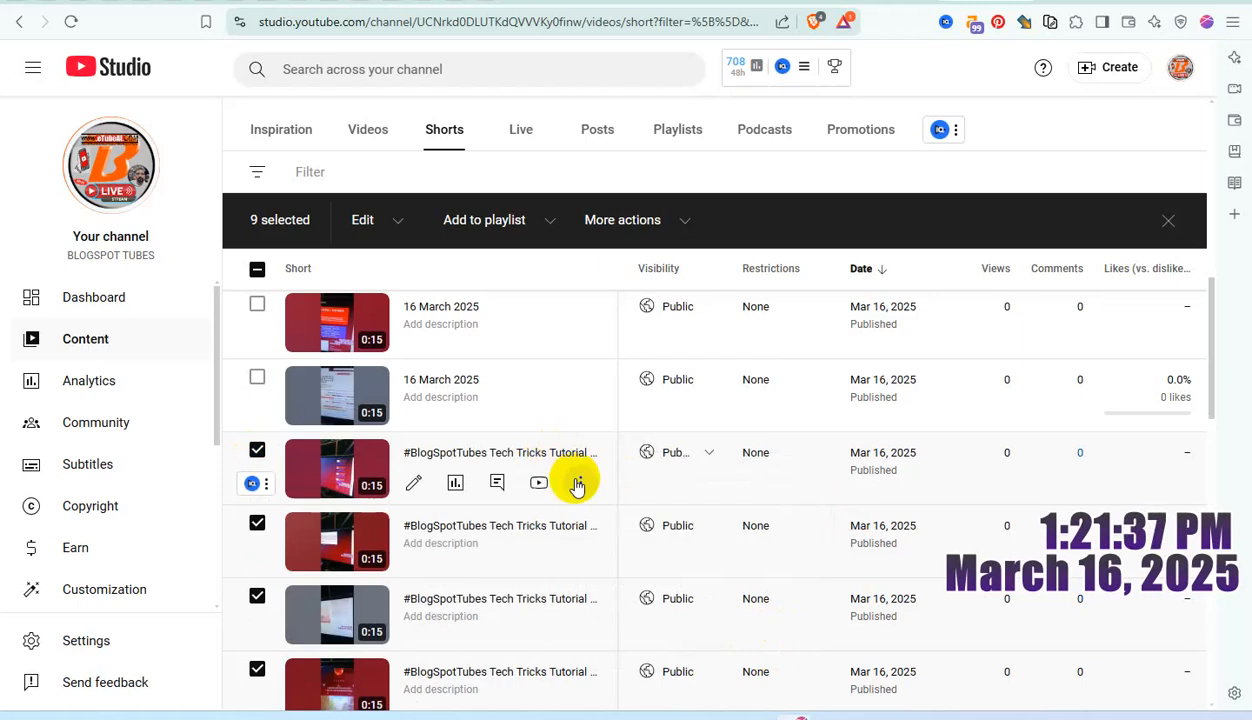
Select the Short above the last renamed one, title it "#BlogSpotTubes Tech Tricks Tutorial 10 YouTube Shorts Video", copy that title and save
click(258, 381)
click(581, 412)
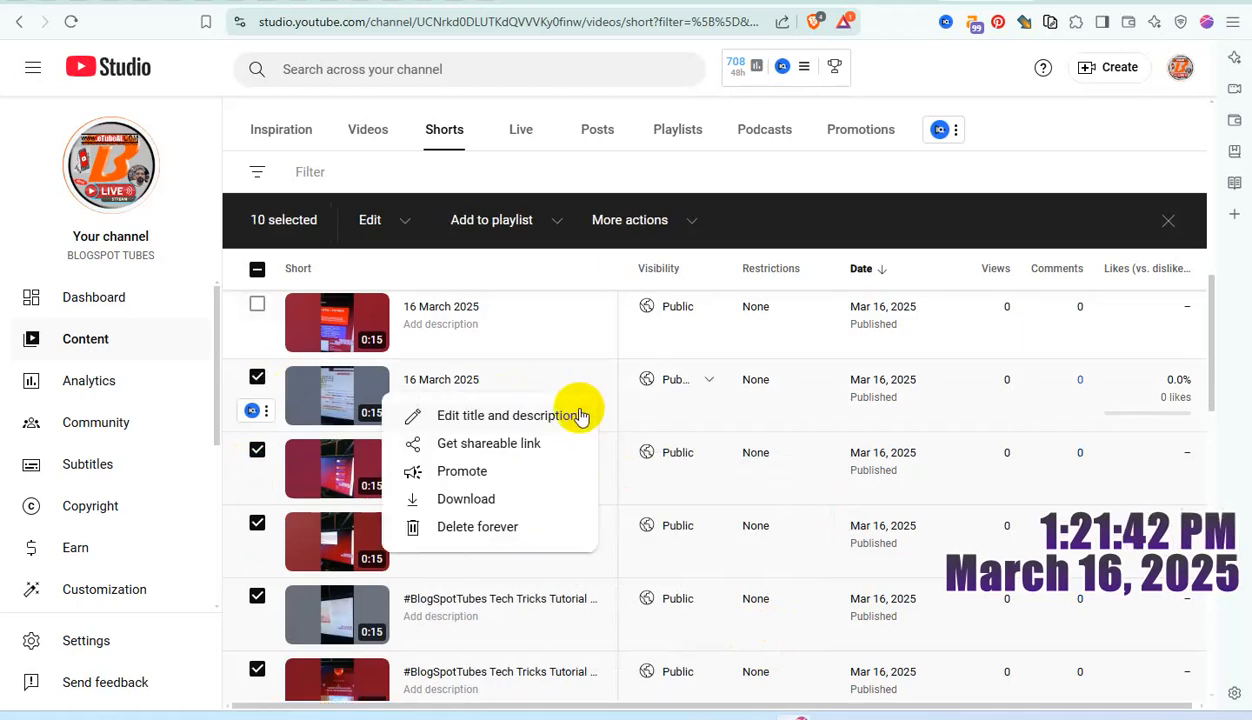
click(565, 413)
key(ctrl+v)
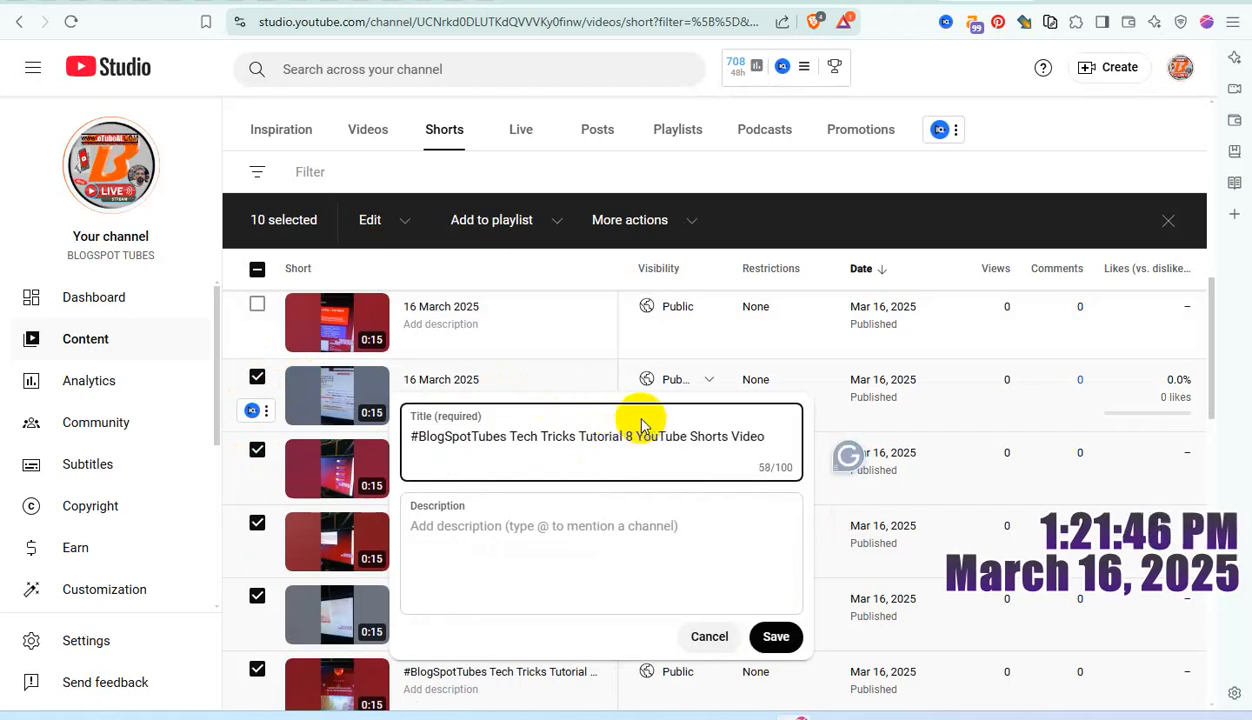
text(10)
key(ctrl+a)
key(ctrl+c)
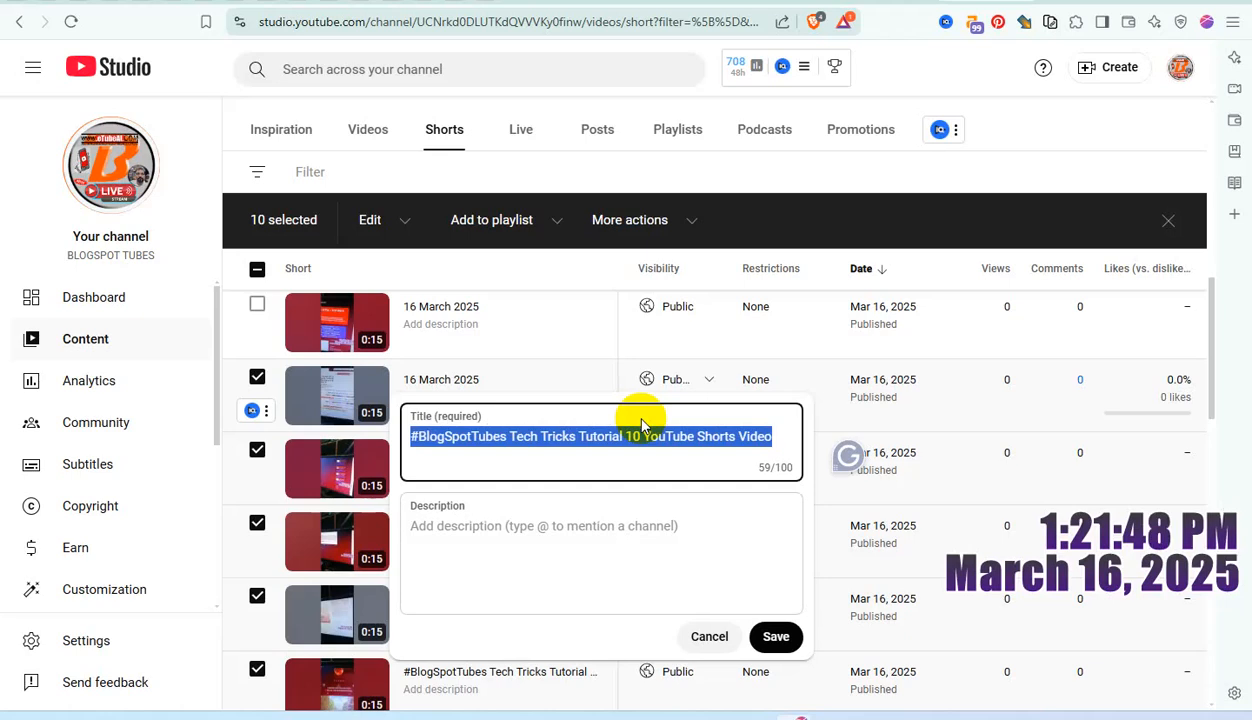
click(776, 636)
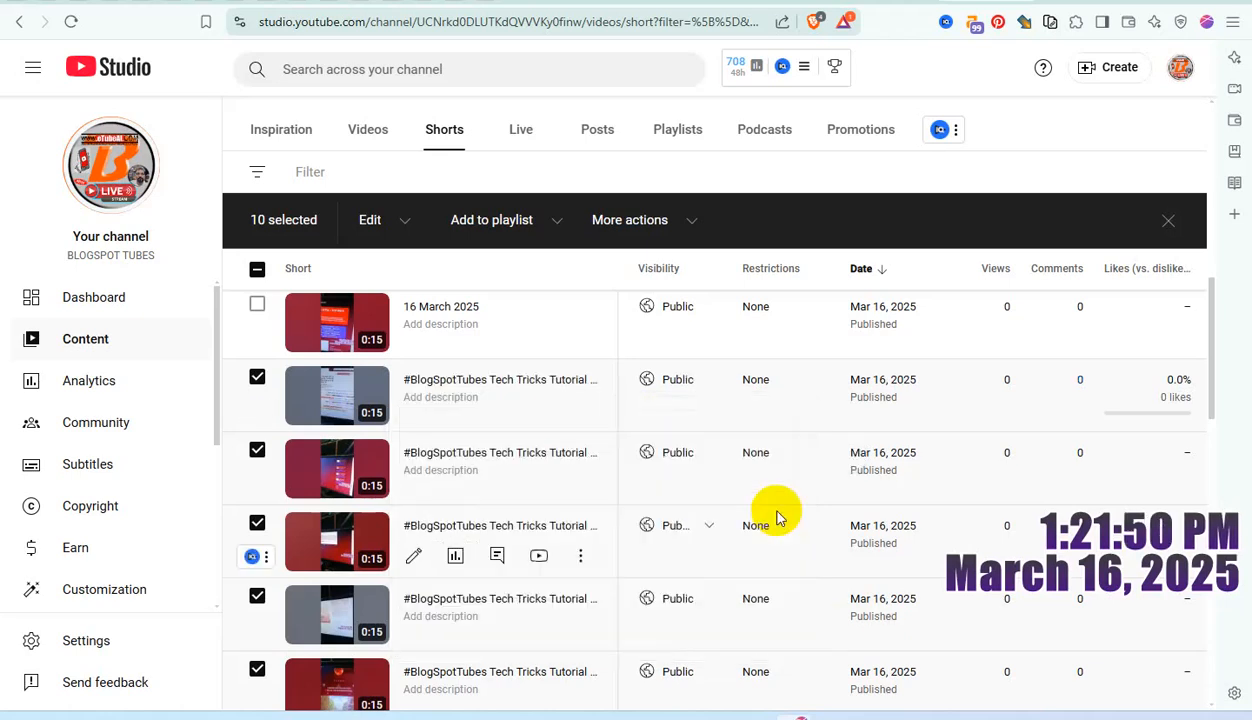
Select the Short above Tutorial 10, title it "#BlogSpotTubes Tech Tricks Tutorial 11 YouTube Shorts Video", copy that title and save
scroll(608, 518, up, 2)
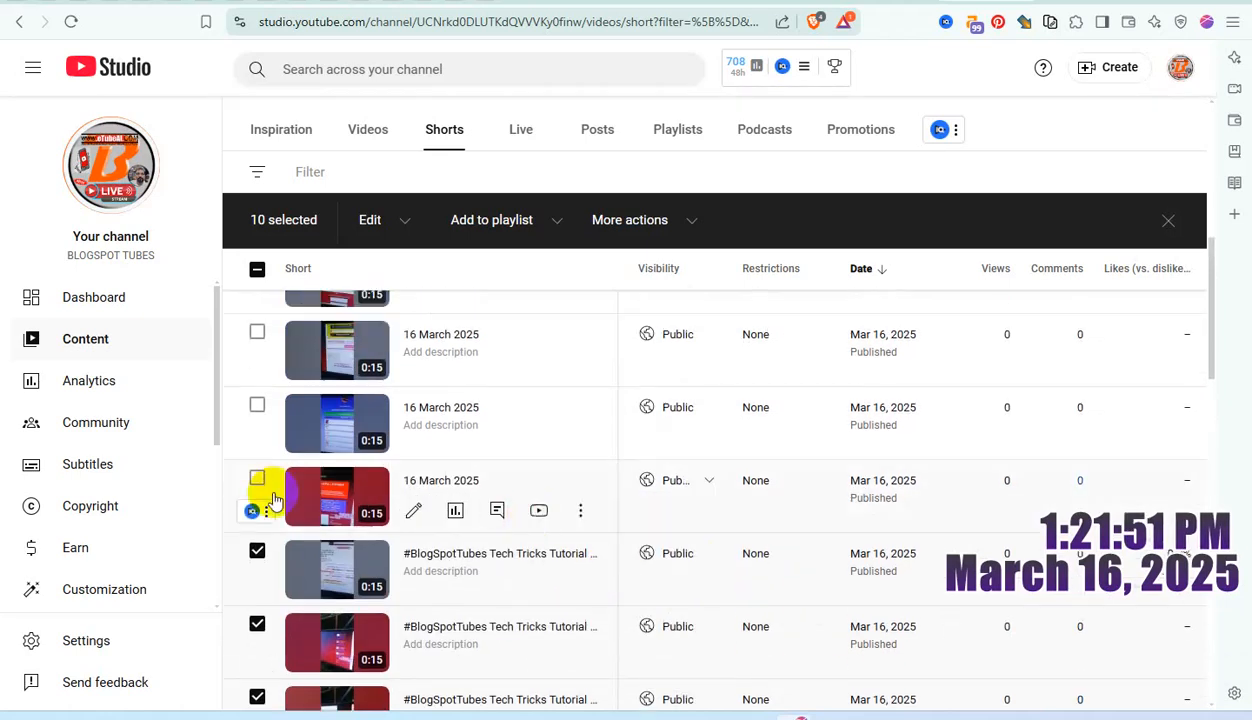
scroll(420, 540, down, 2)
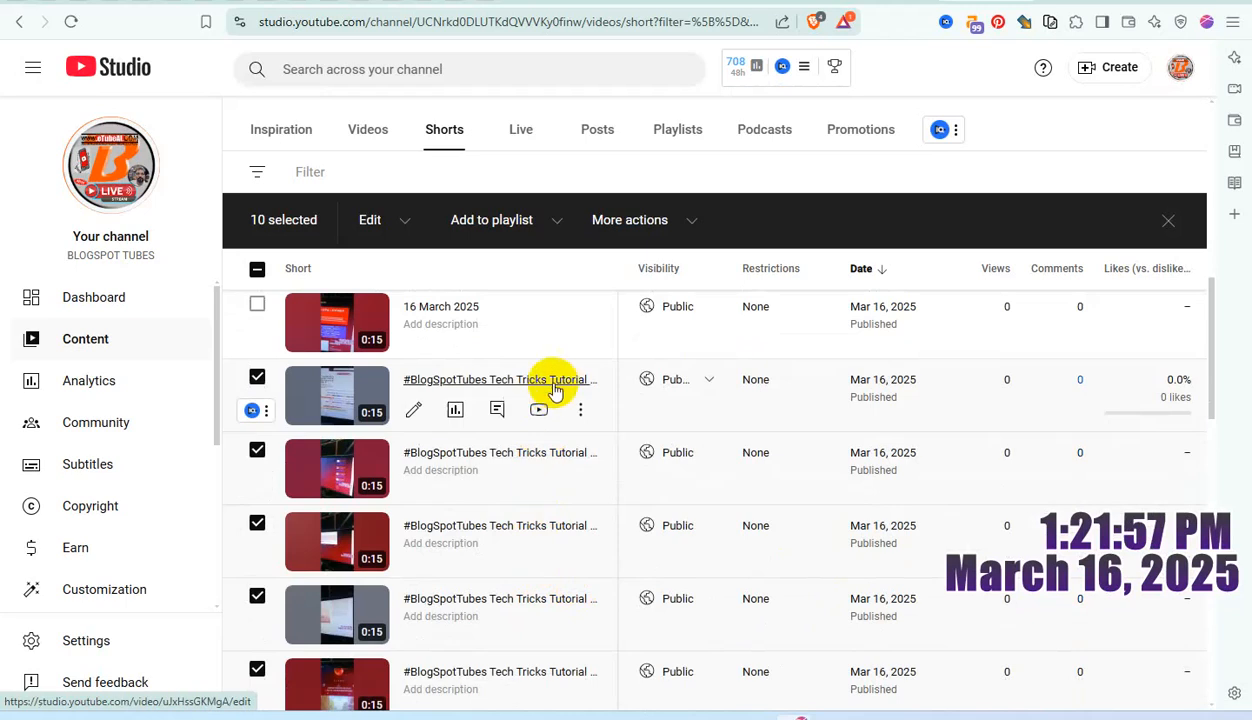
scroll(548, 481, up, 2)
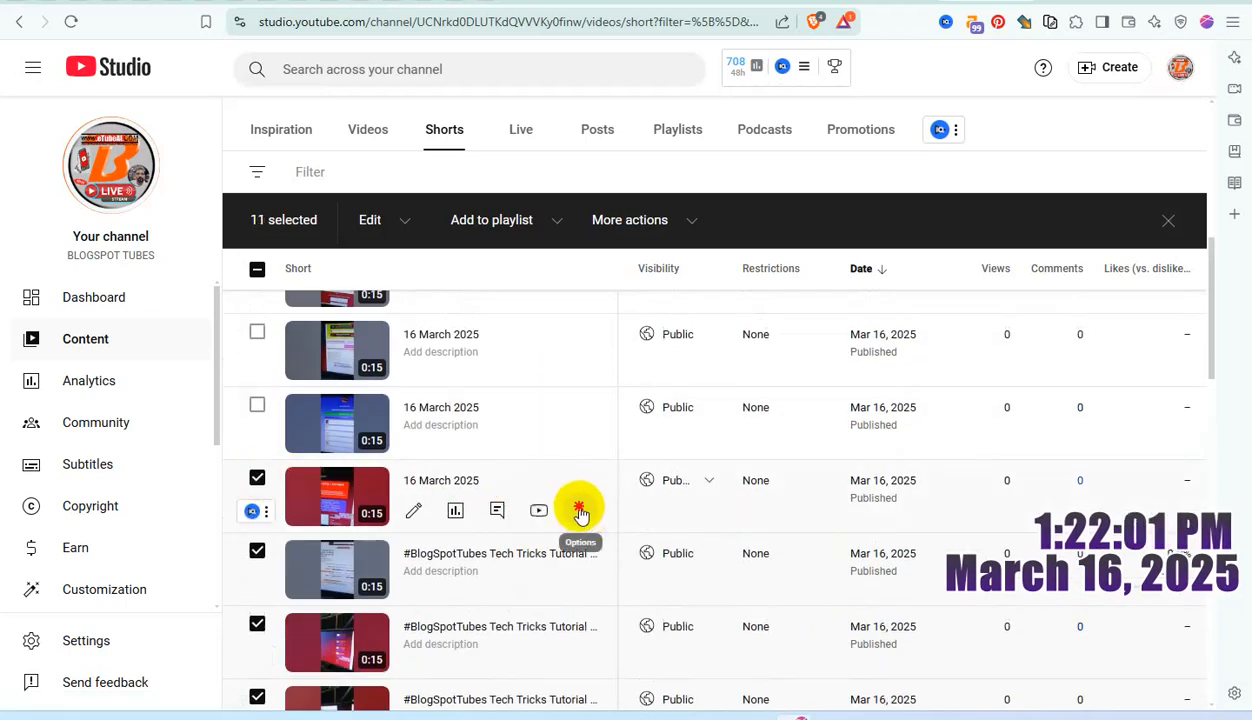
click(580, 512)
click(563, 520)
triple_click(560, 497)
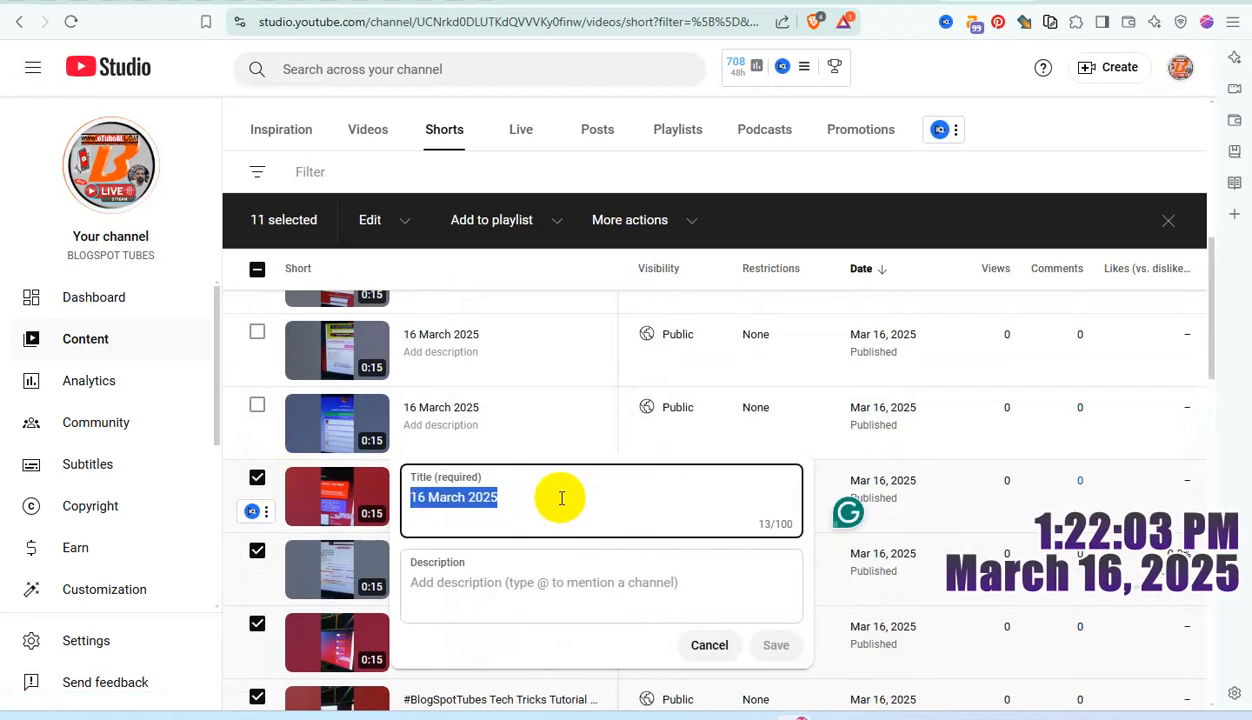
key(ctrl+v)
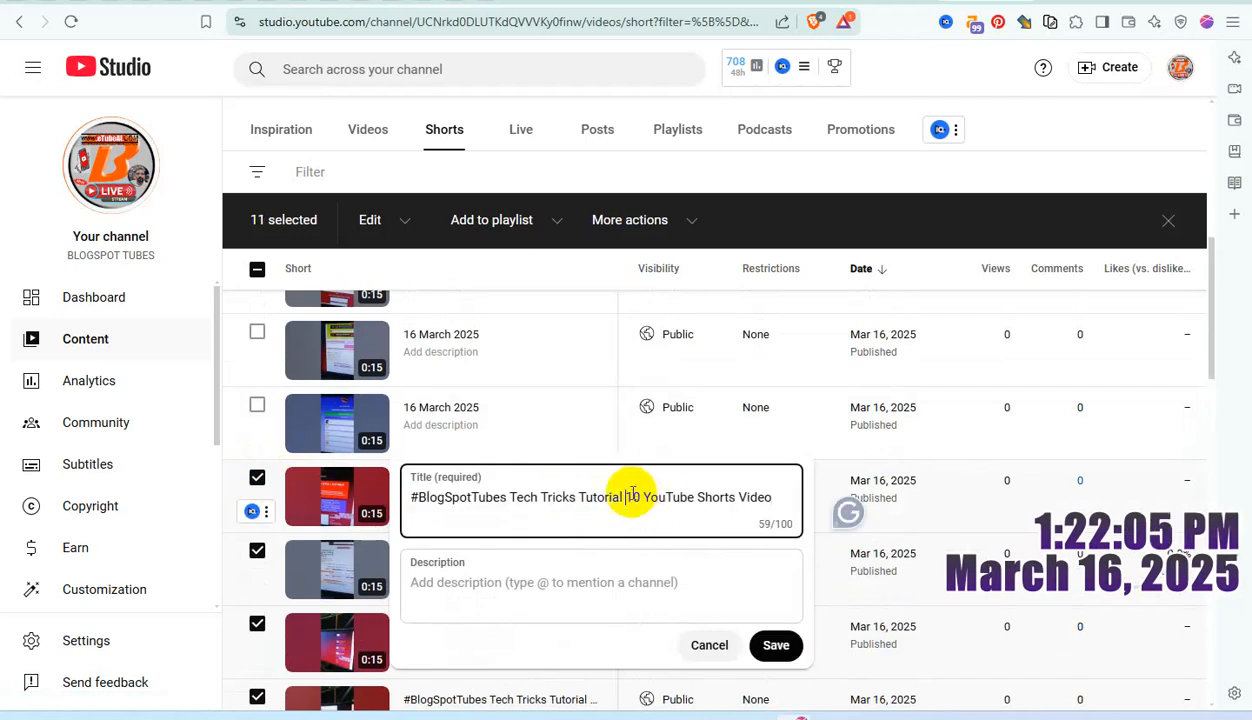
key(BackSpace)
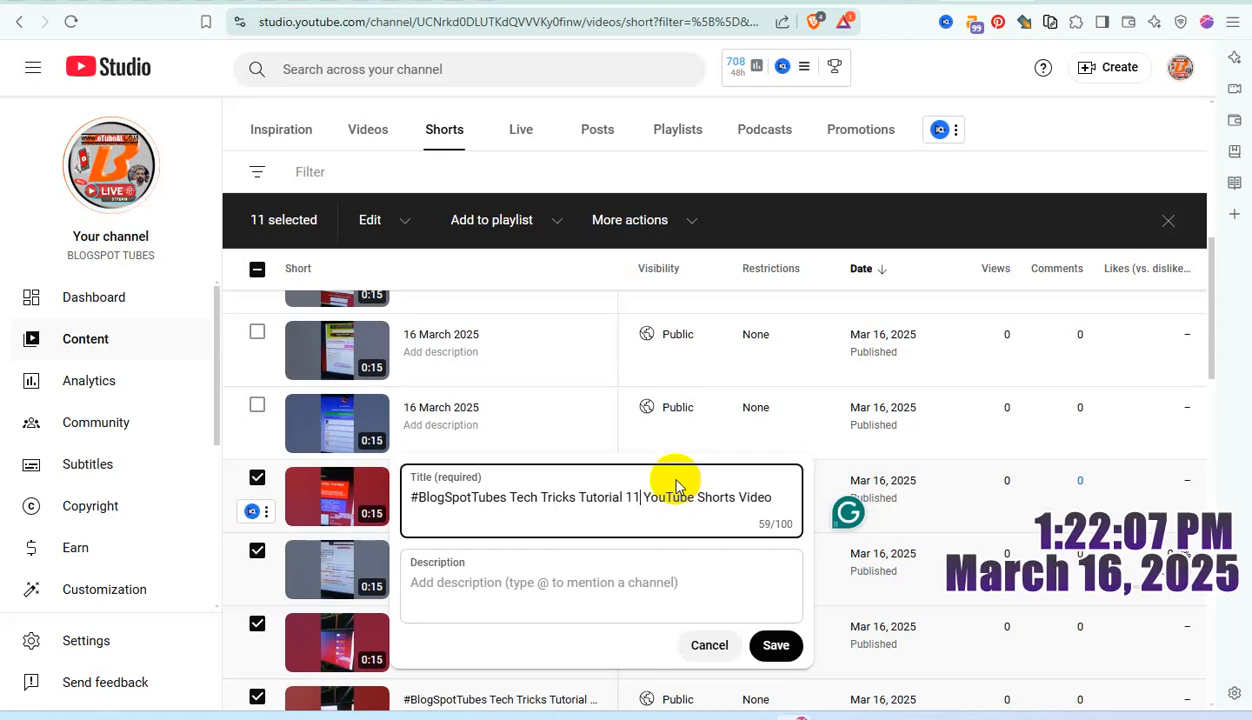
key(ctrl+a)
key(ctrl+c)
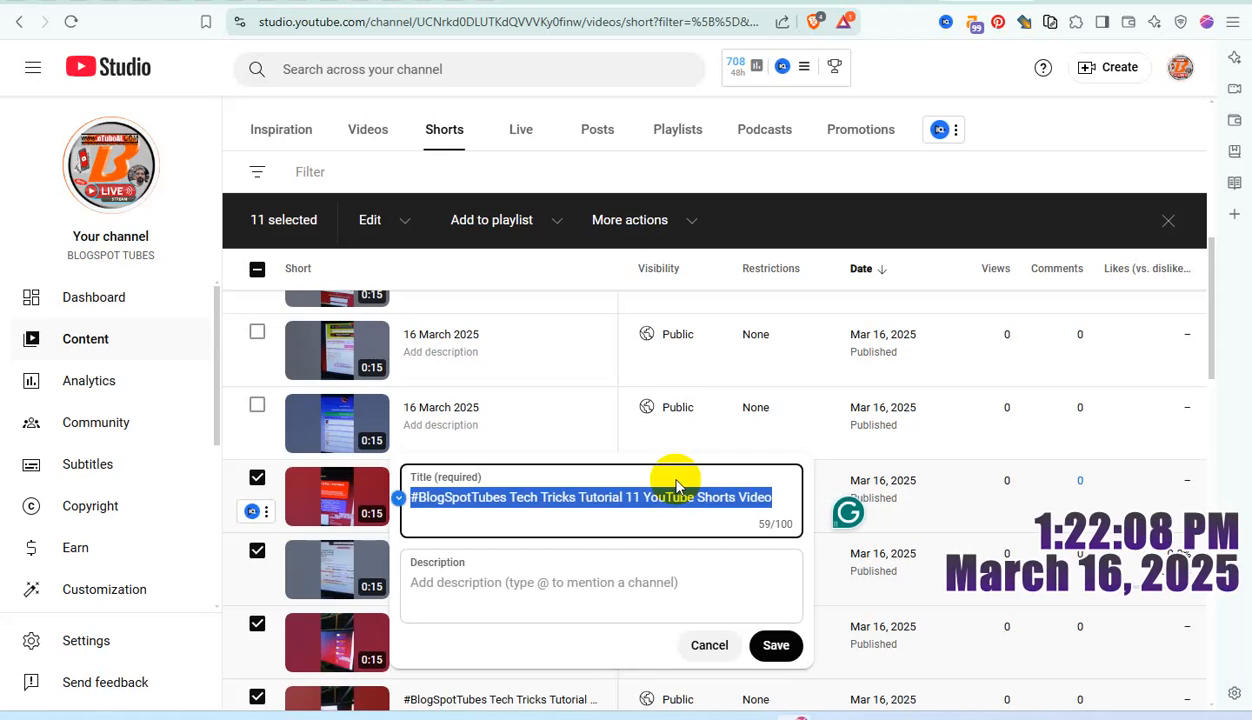
click(778, 645)
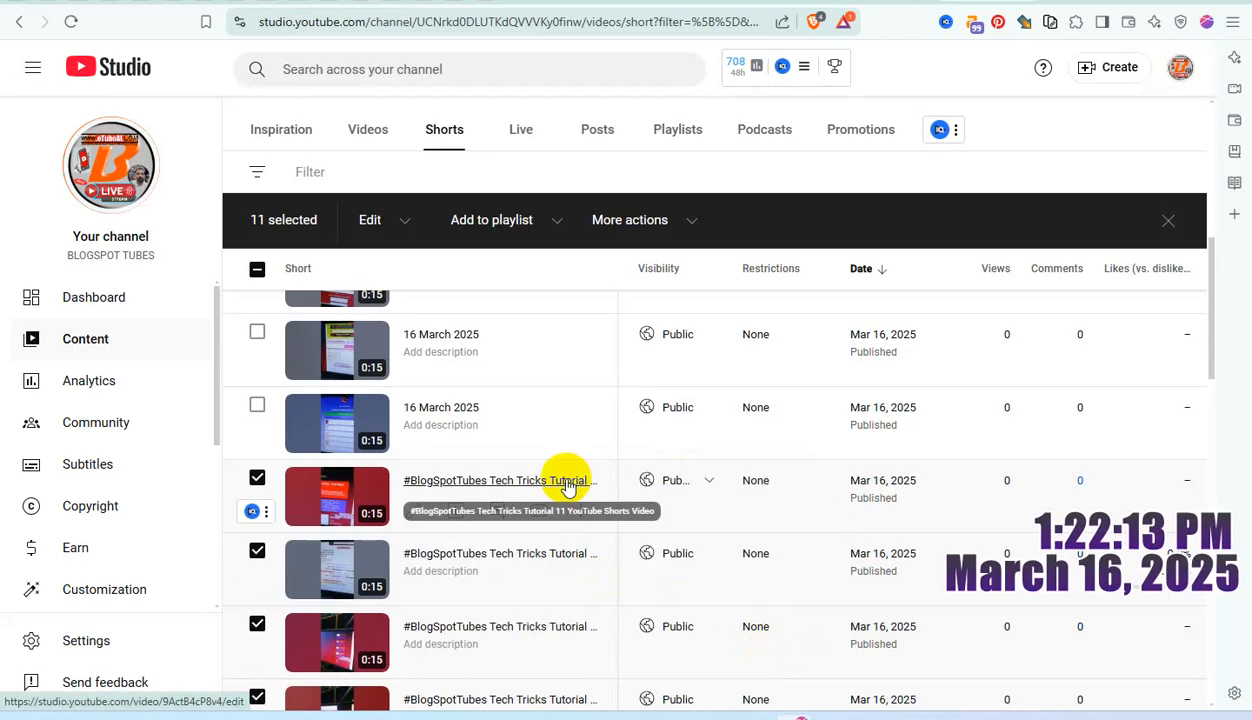
Select the Short above Tutorial 11, title it "#BlogSpotTubes Tech Tricks Tutorial 12 YouTube Shorts Video", copy that title and save
scroll(363, 498, up, 1)
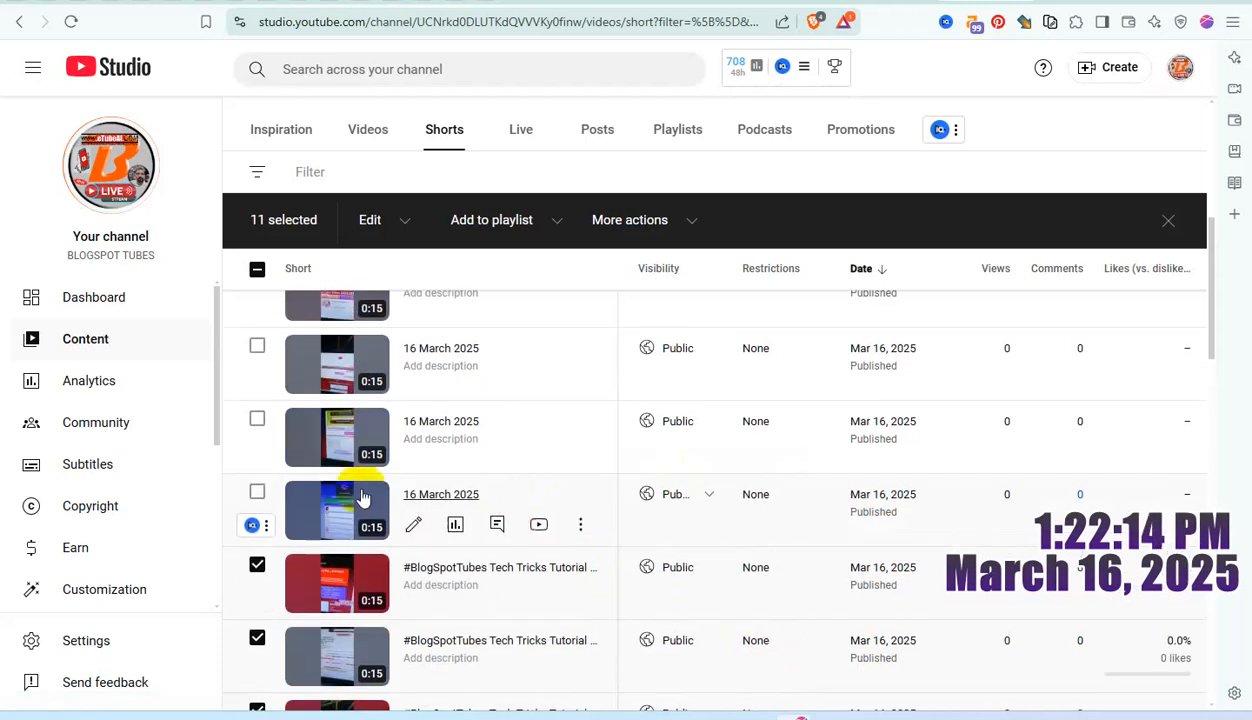
click(258, 495)
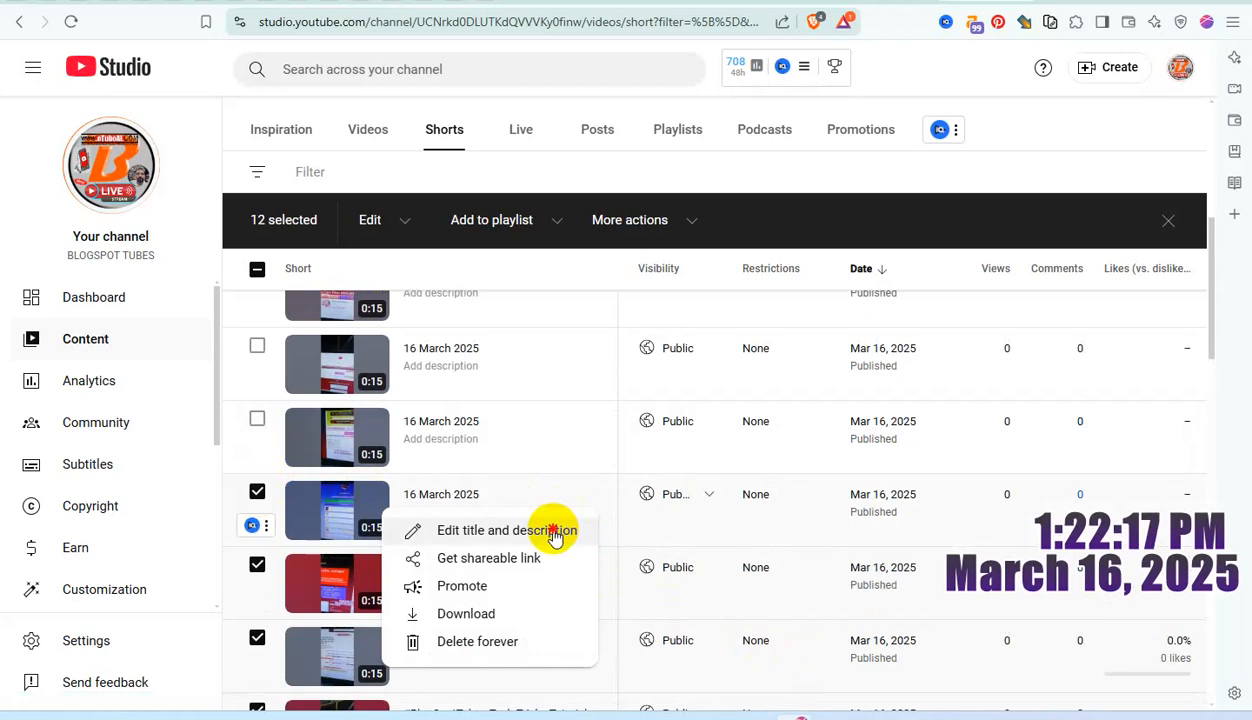
click(550, 532)
key(ctrl+a)
key(ctrl+v)
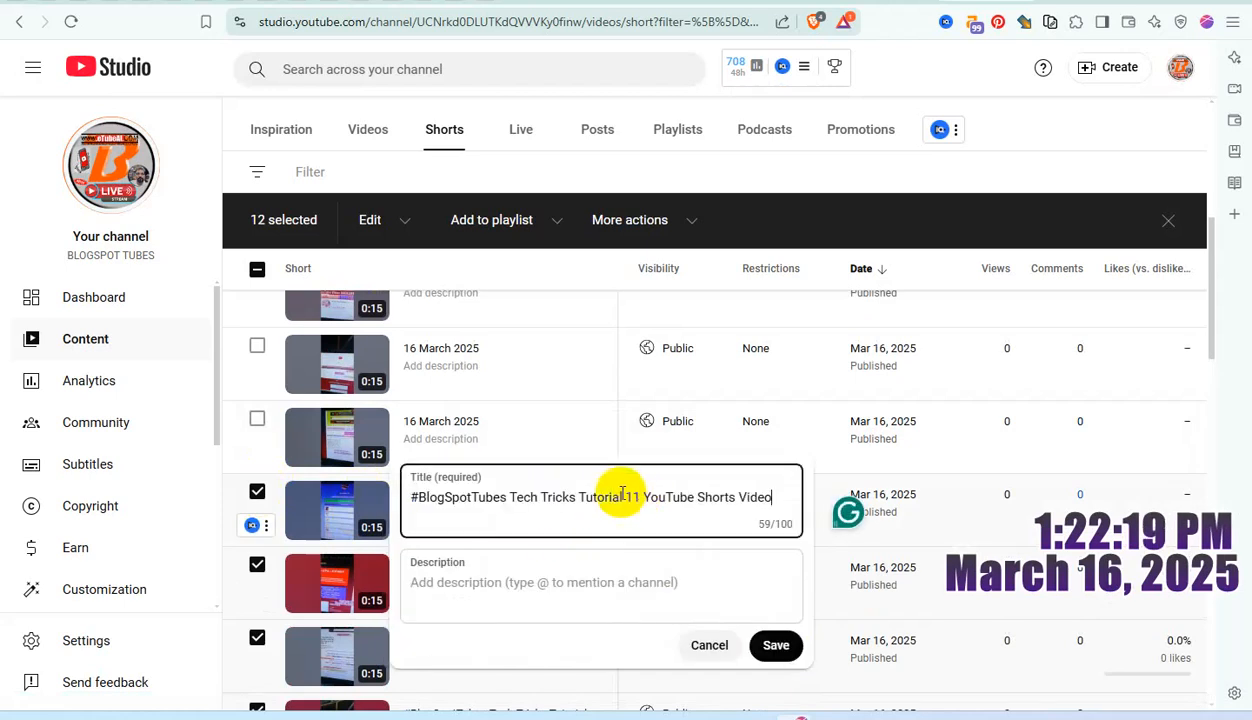
click(632, 497)
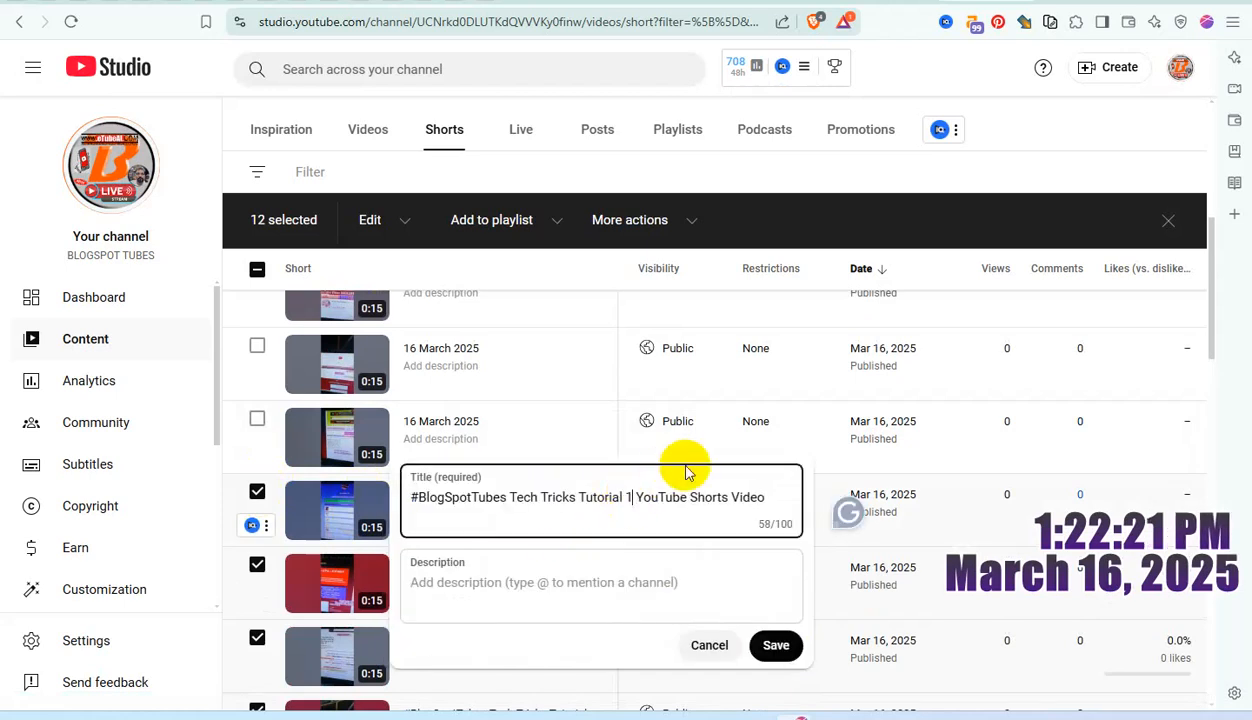
key(ctrl+a)
key(ctrl+c)
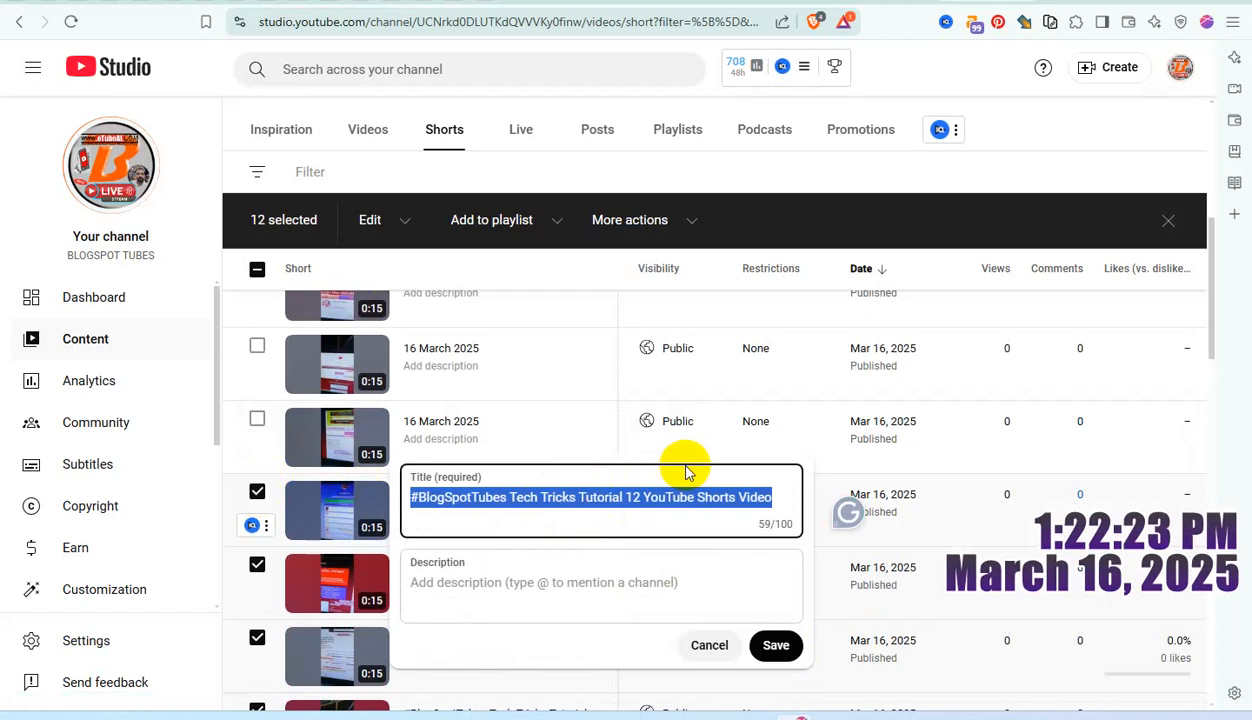
click(776, 645)
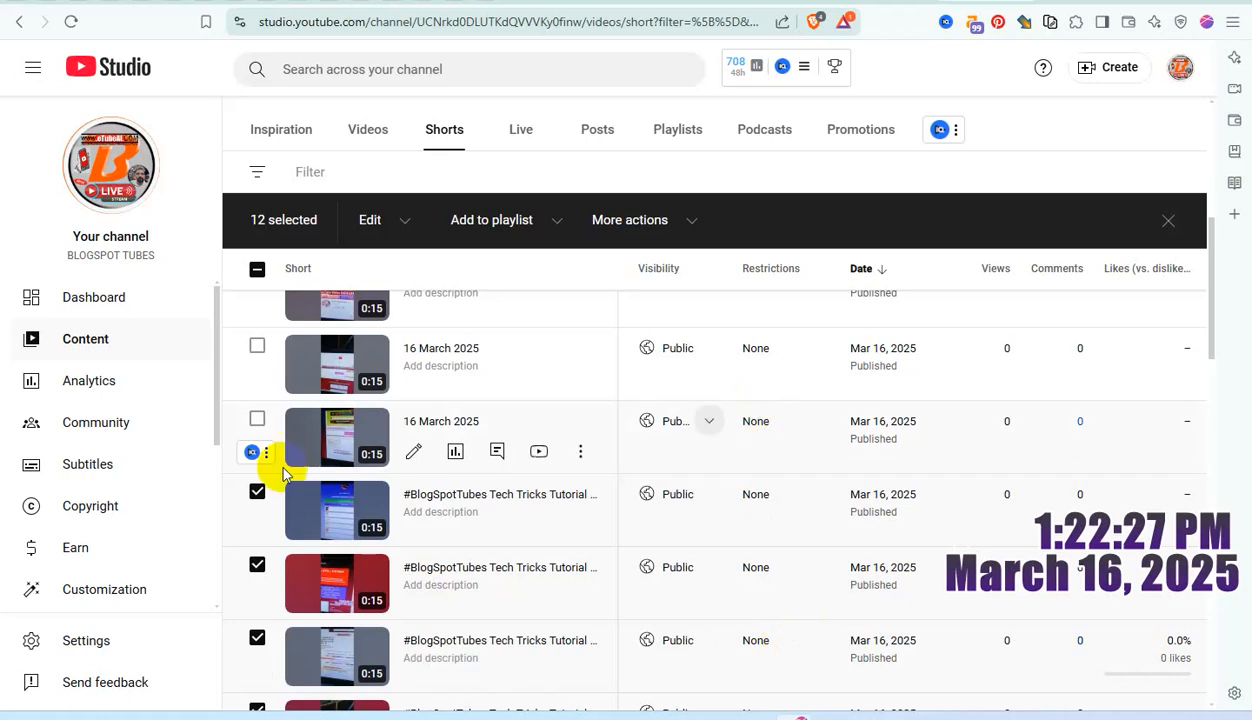
Select the Short above Tutorial 12, title it "#BlogSpotTubes Tech Tricks Tutorial 13 YouTube Shorts Video", copy that title and save
click(580, 451)
click(559, 456)
click(548, 474)
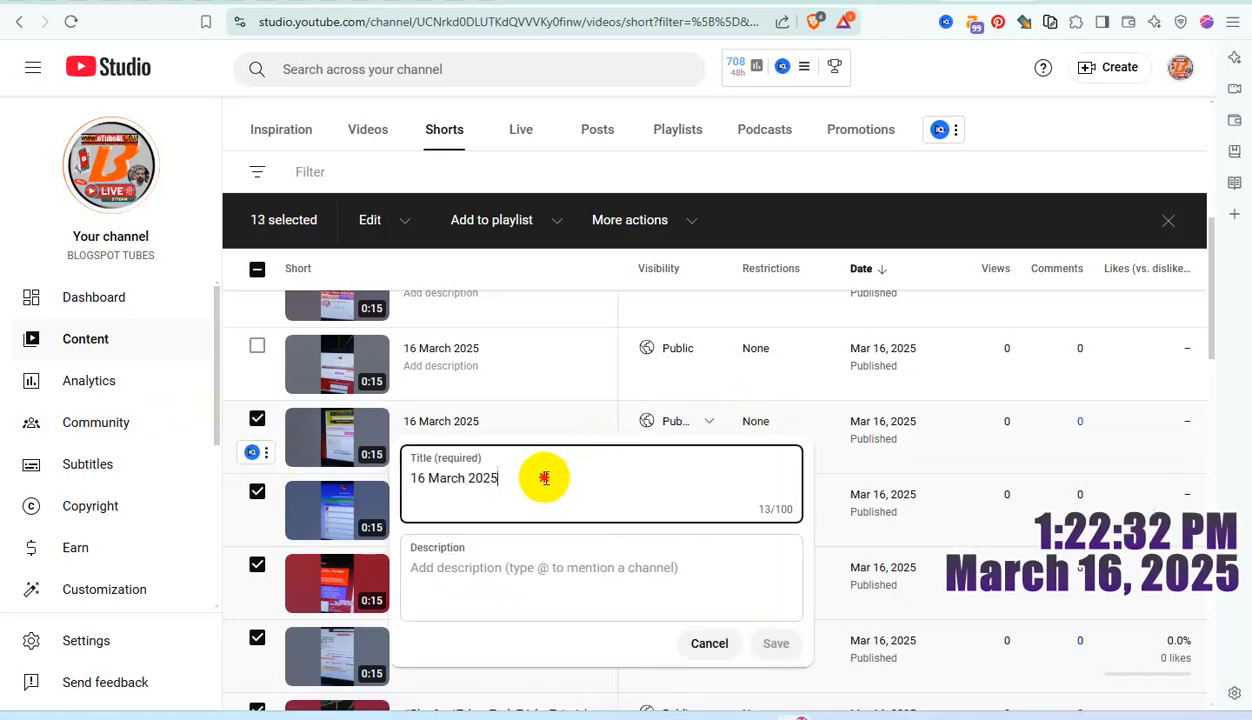
key(ctrl+a)
key(ctrl+v)
click(632, 478)
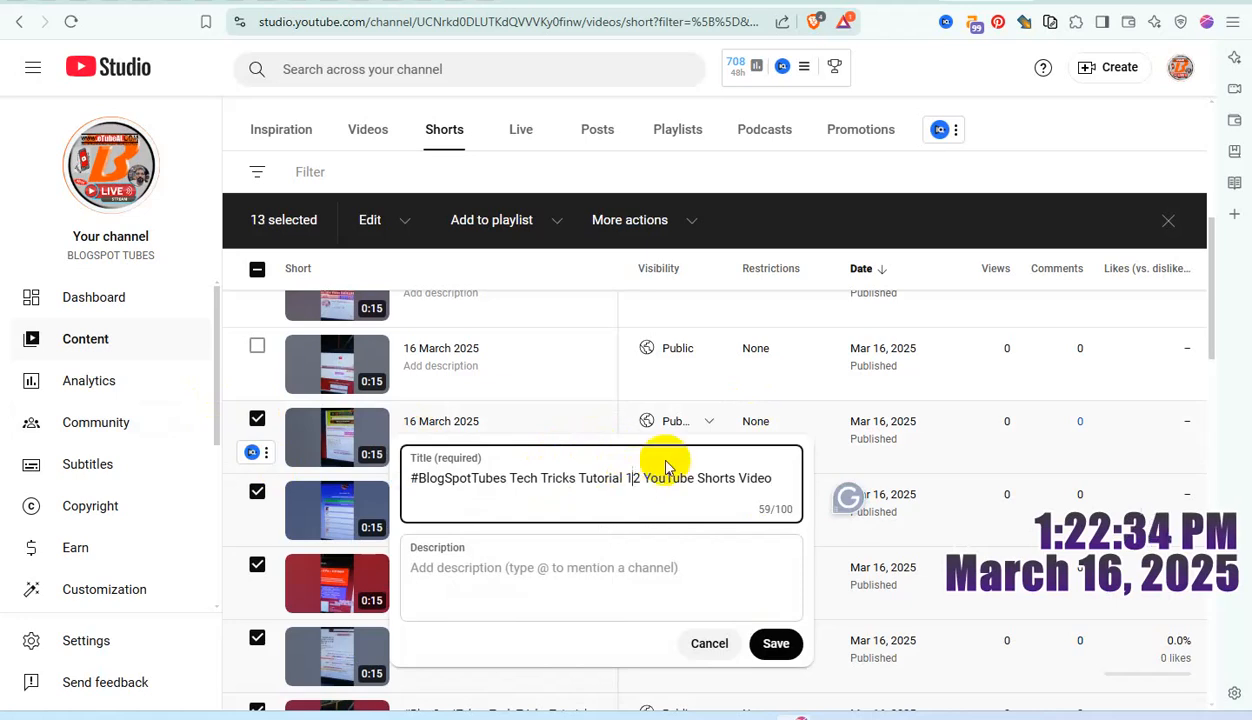
key(ctrl+a)
key(ctrl+c)
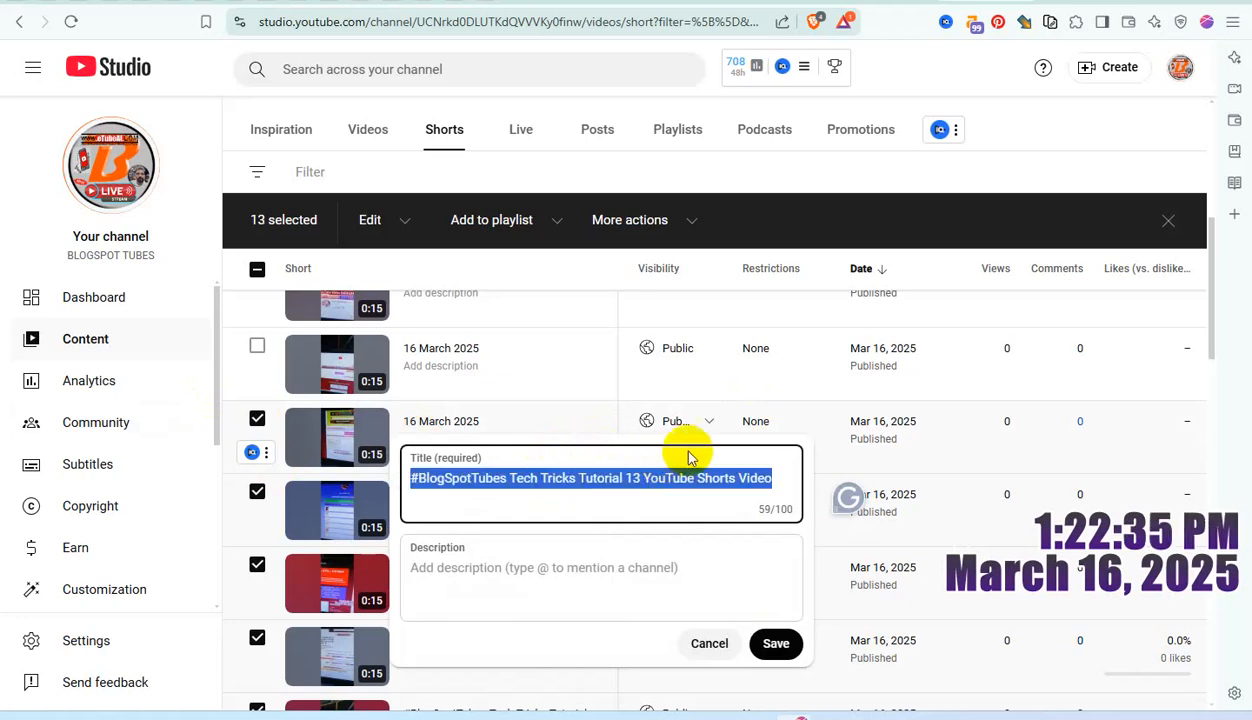
click(776, 643)
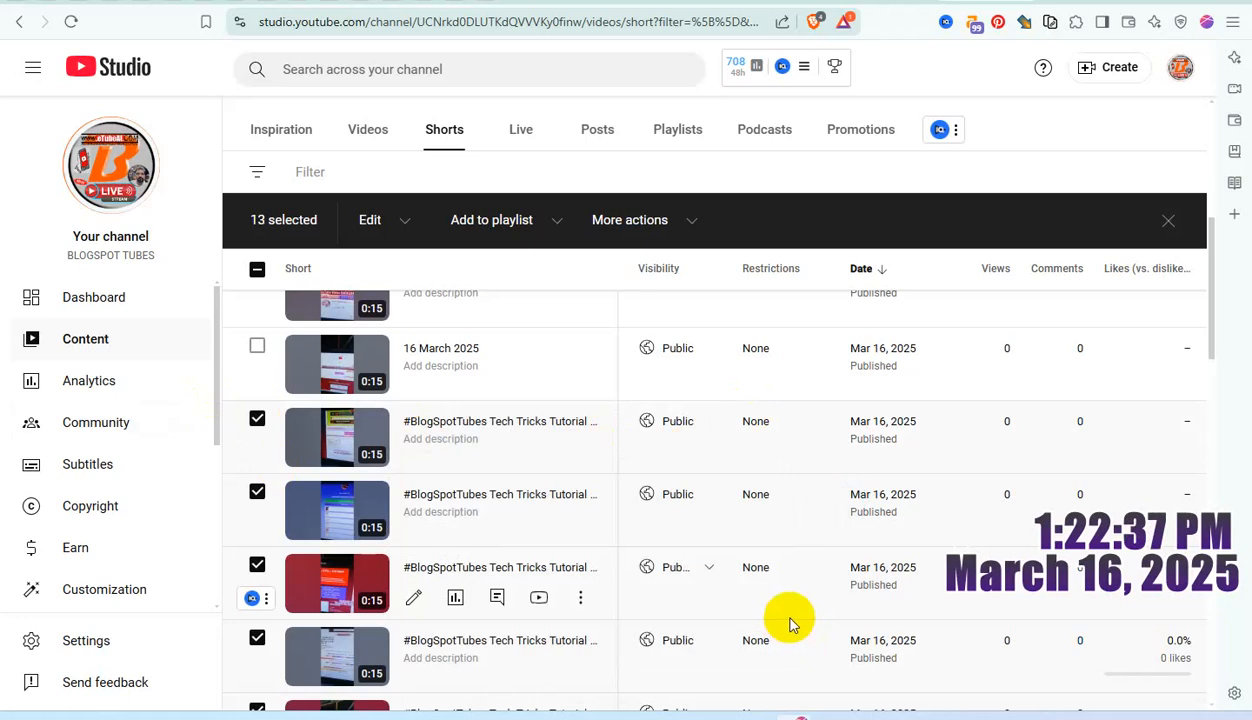
Select the Short above Tutorial 13, title it "#BlogSpotTubes Tech Tricks Tutorial 14 YouTube Shorts Video", copy that title and save
scroll(540, 503, down, 2)
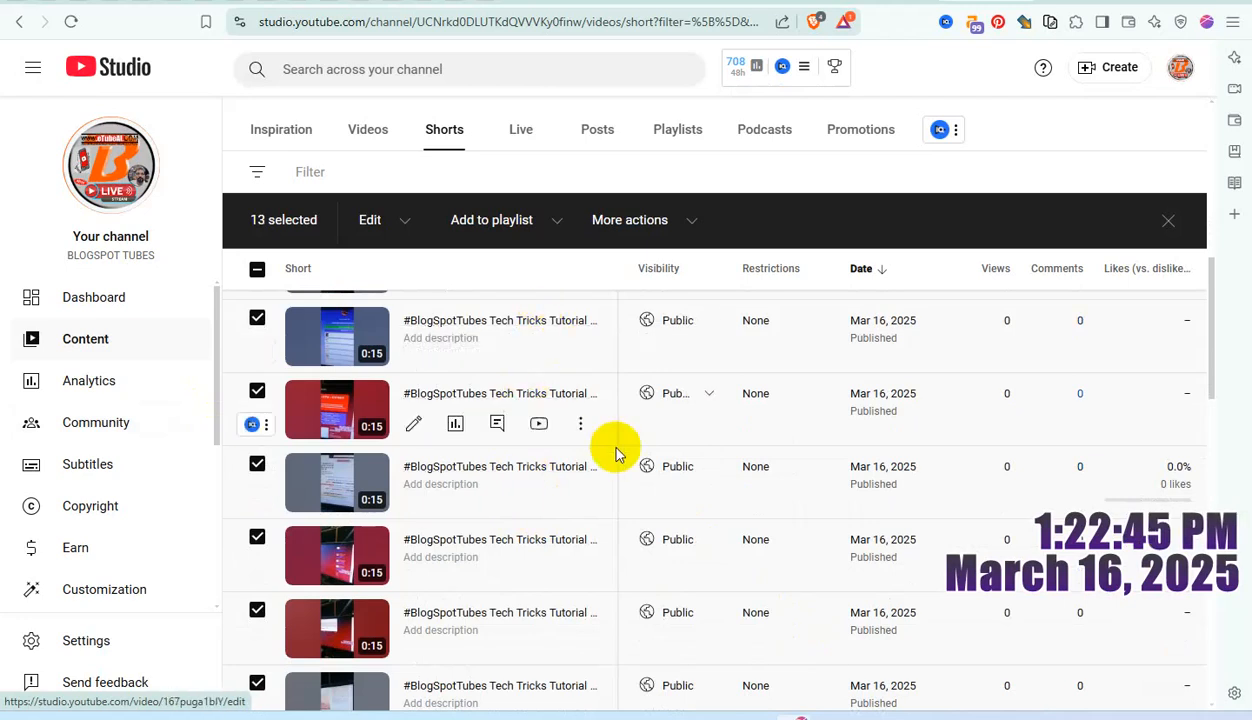
scroll(615, 447, up, 2)
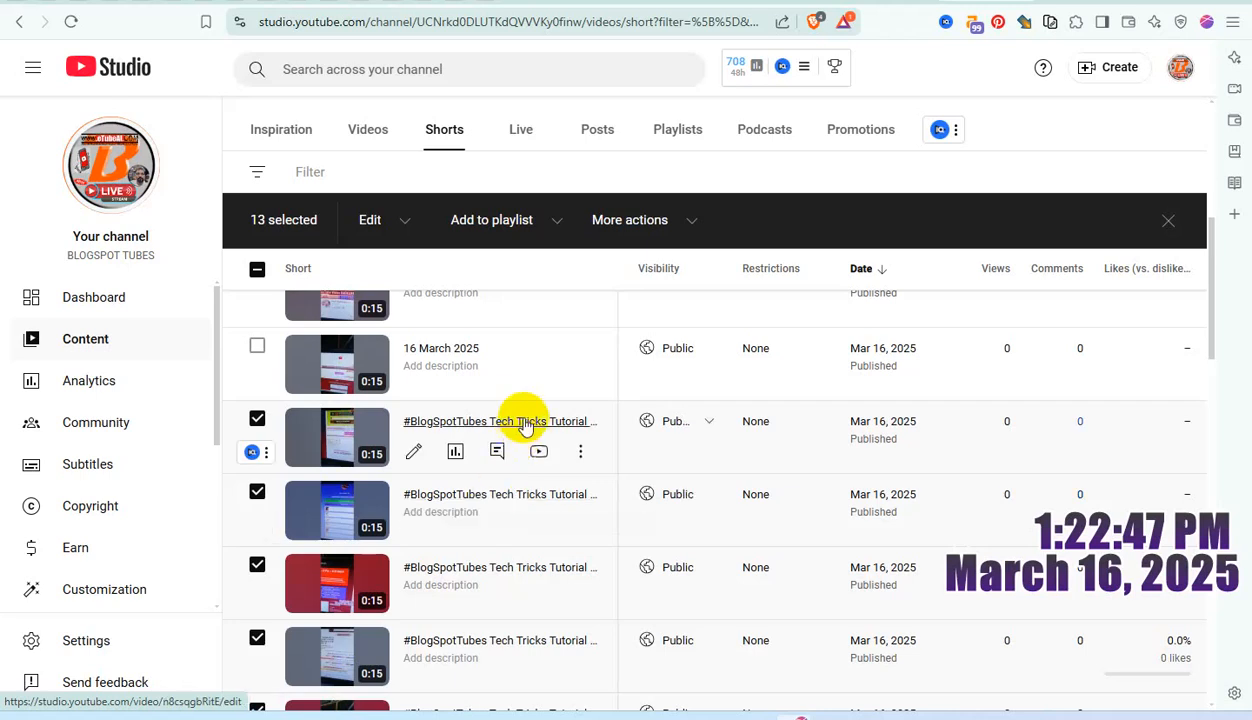
scroll(330, 440, up, 1)
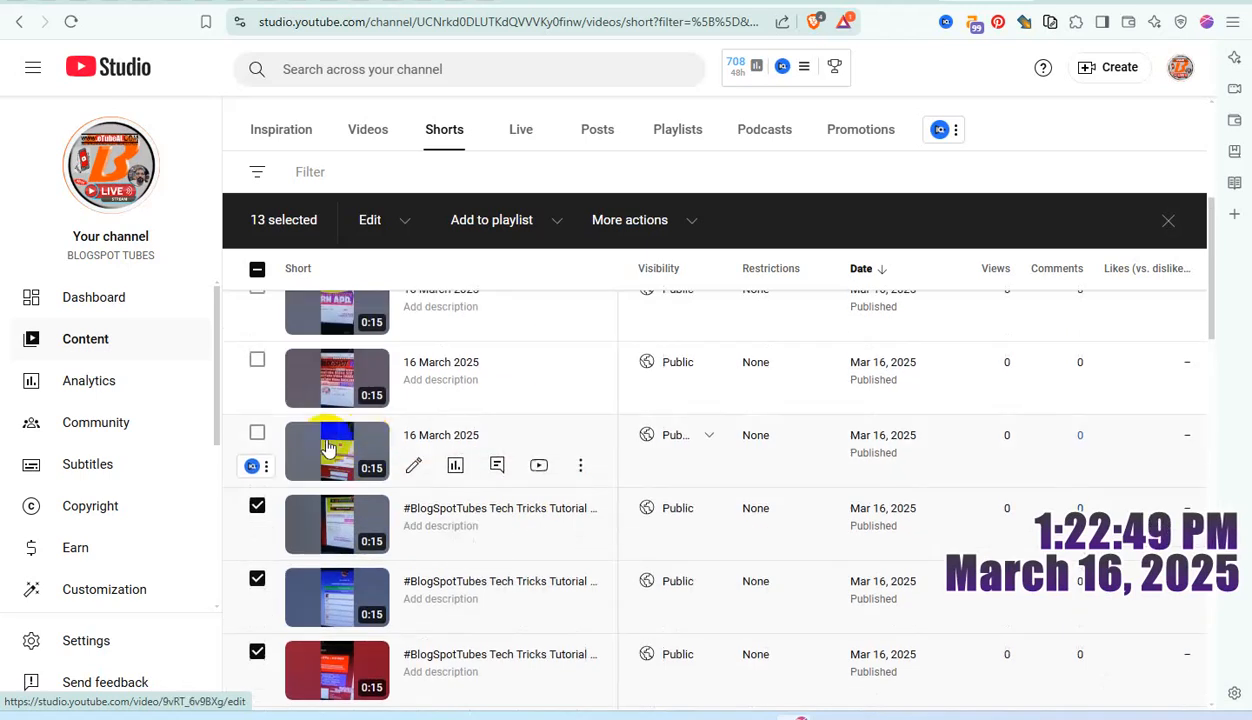
click(257, 436)
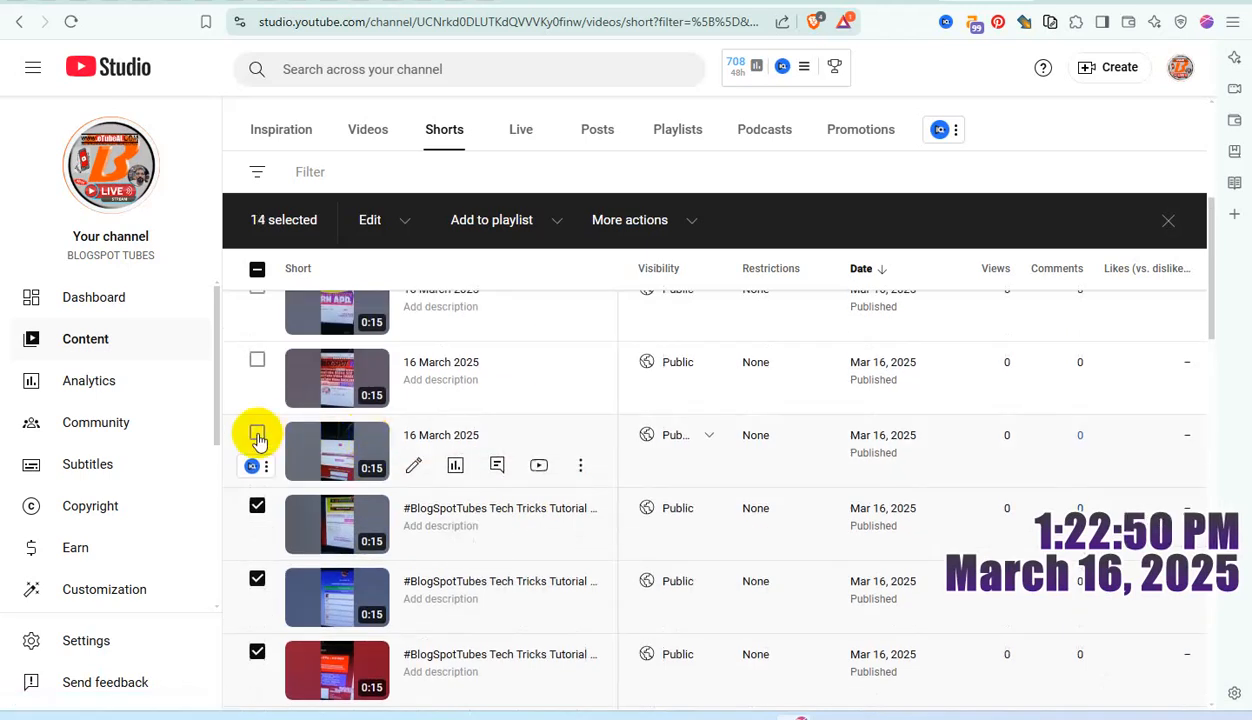
click(580, 468)
click(560, 469)
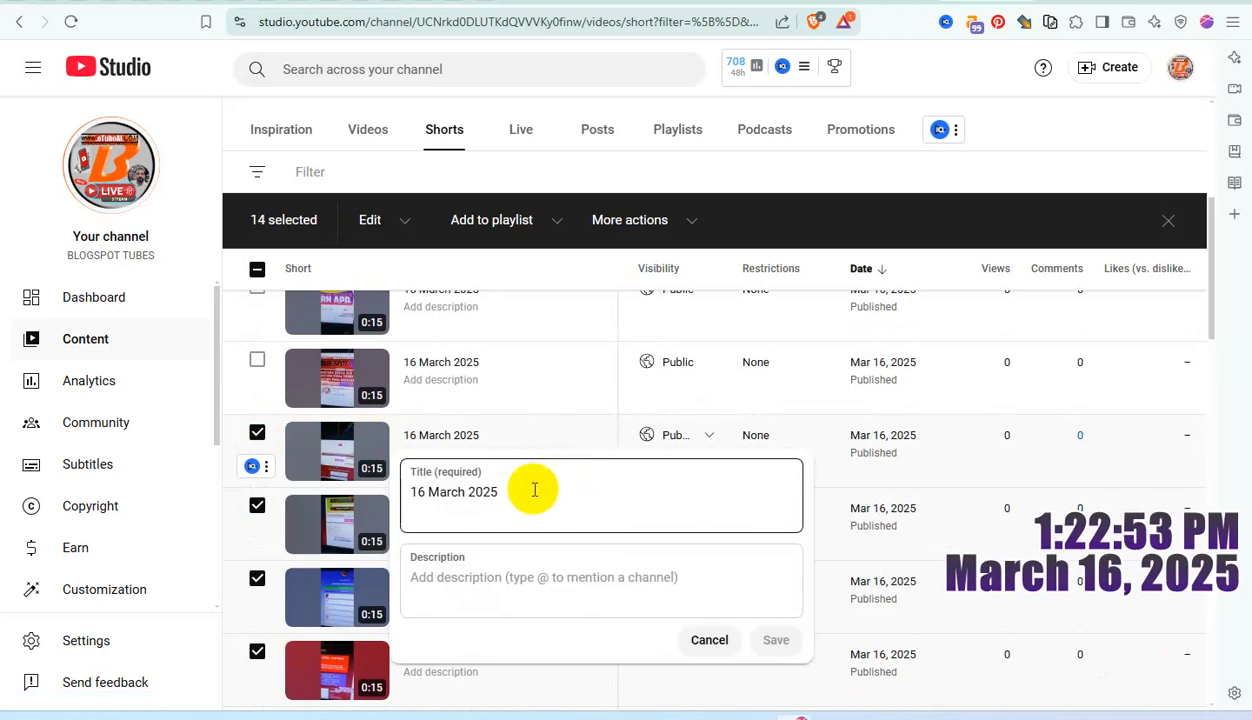
triple_click(535, 490)
key(ctrl+v)
click(632, 491)
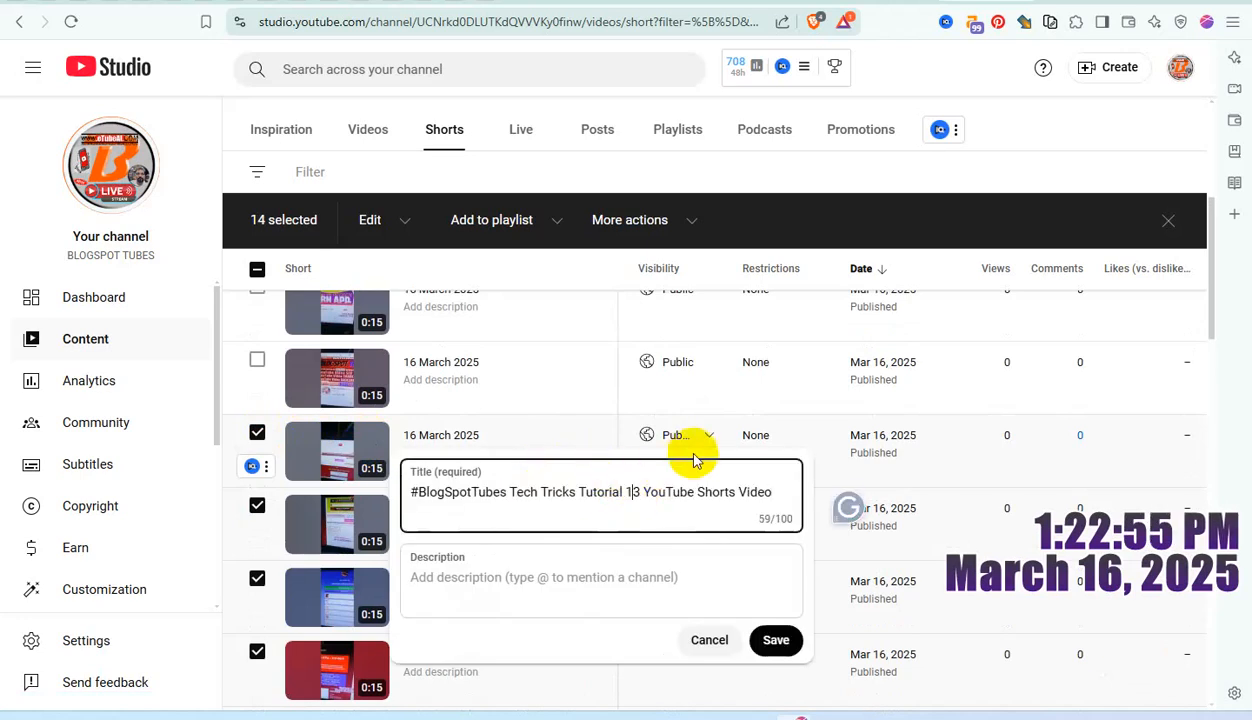
text(4)
key(ctrl+a)
key(ctrl+c)
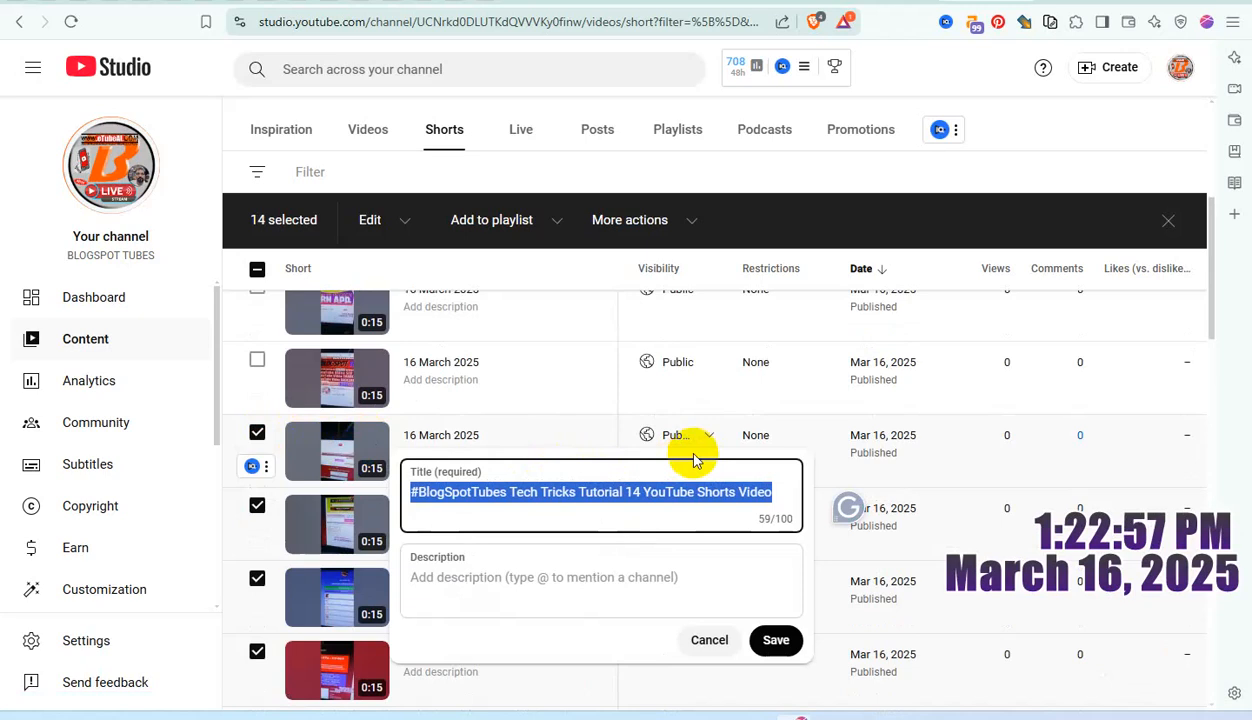
click(783, 643)
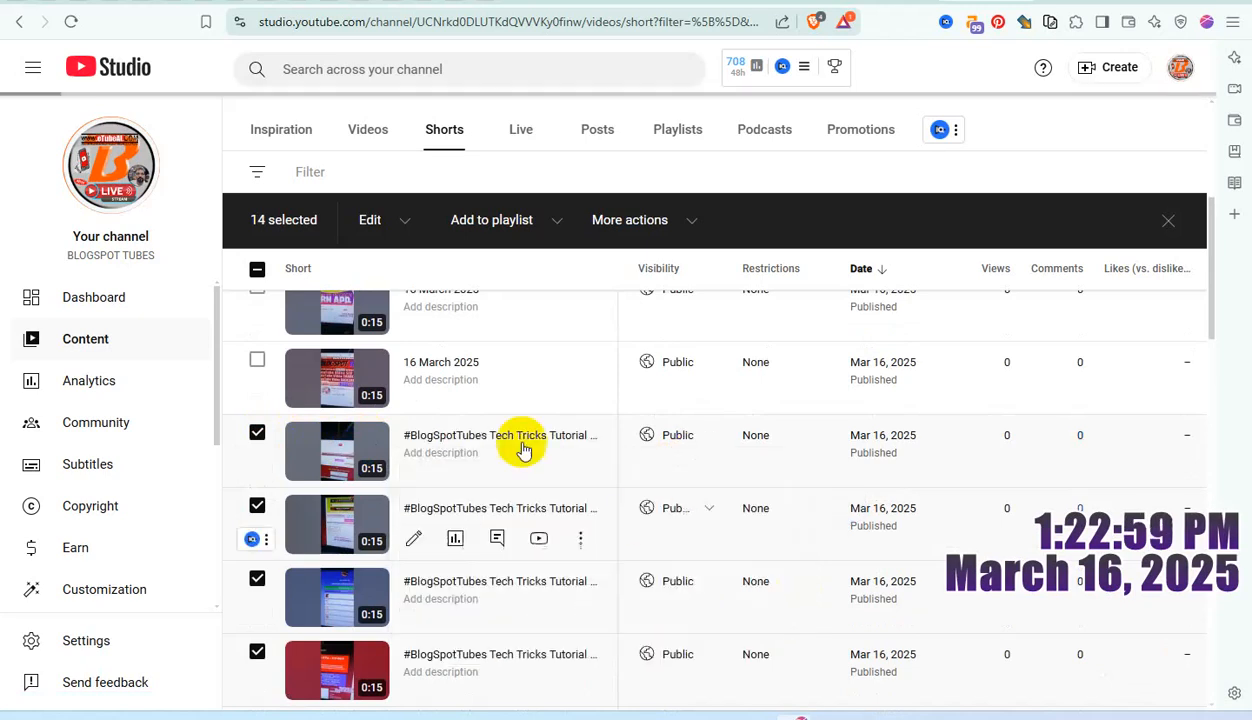
Select the Short above Tutorial 14, title it "#BlogSpotTubes Tech Tricks Tutorial 15 YouTube Shorts Video", copy that title and save
scroll(535, 481, up, 1)
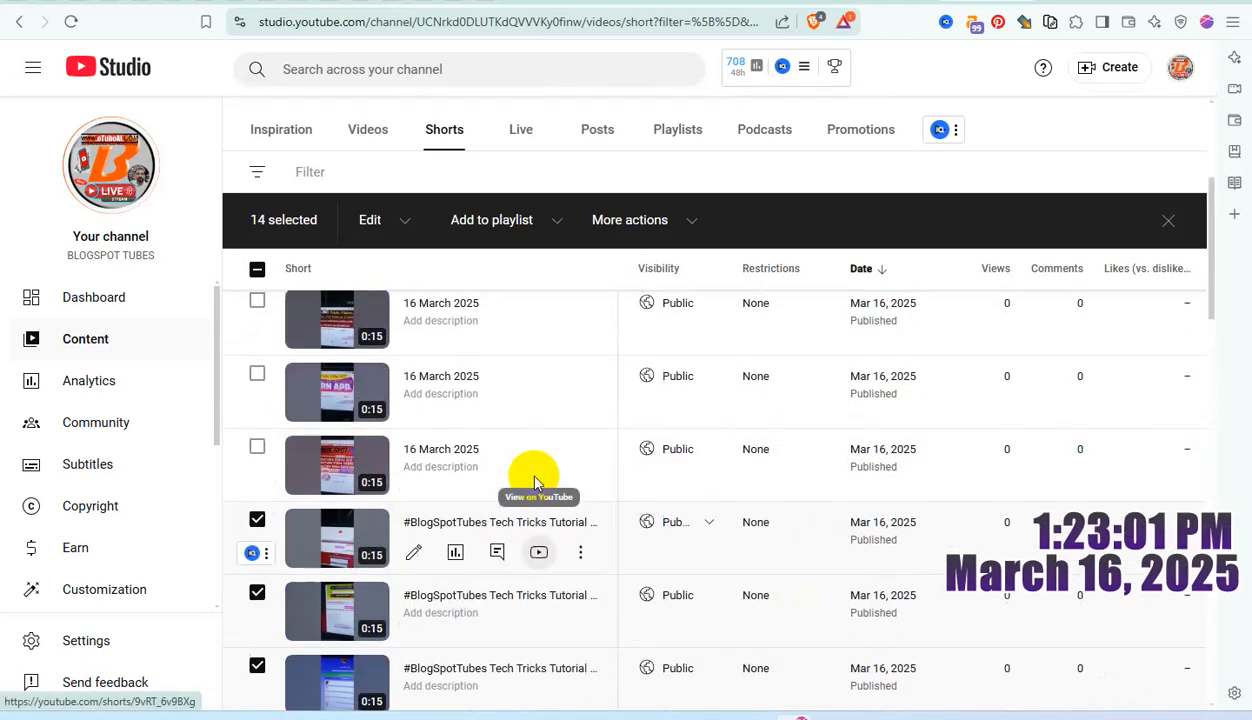
click(257, 448)
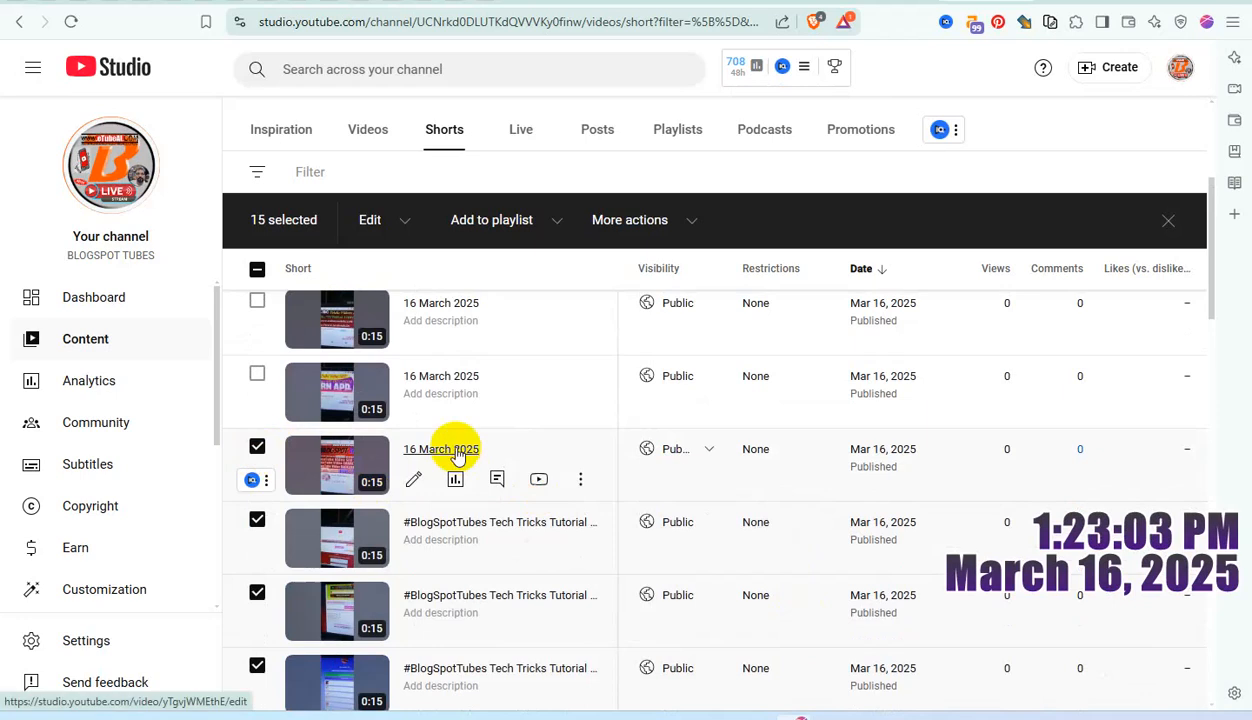
click(582, 482)
click(535, 483)
triple_click(572, 497)
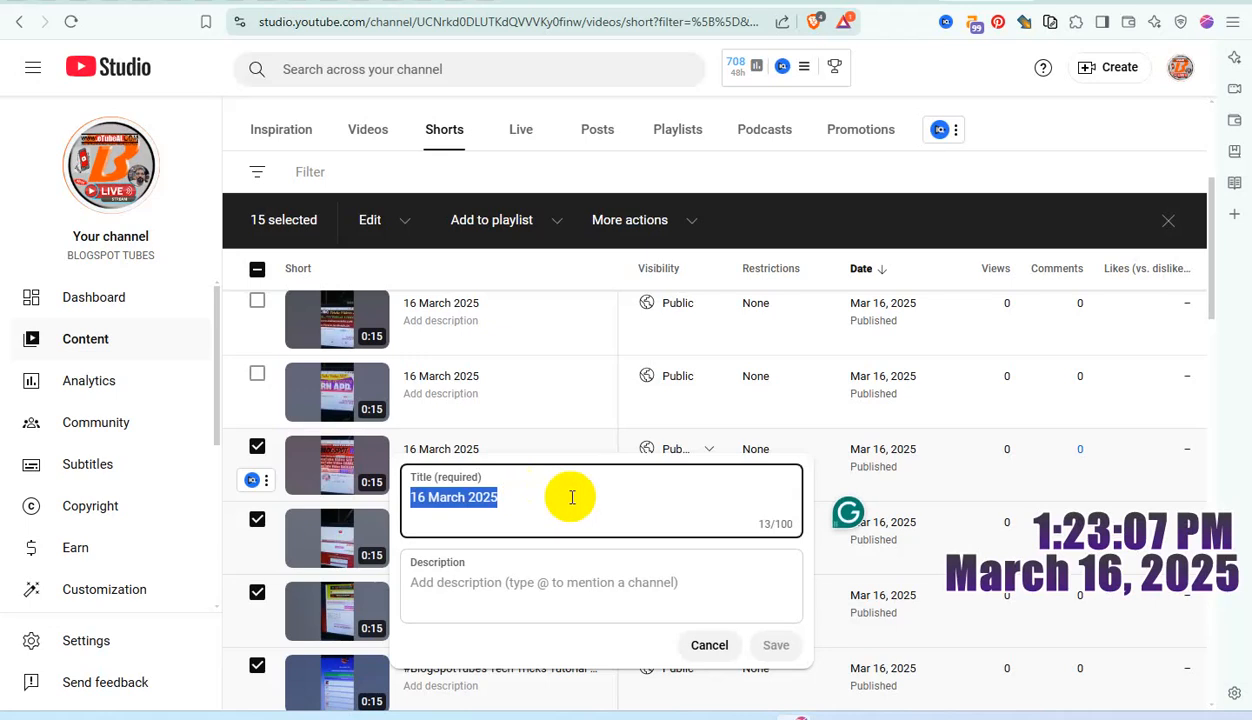
key(ctrl+v)
click(630, 497)
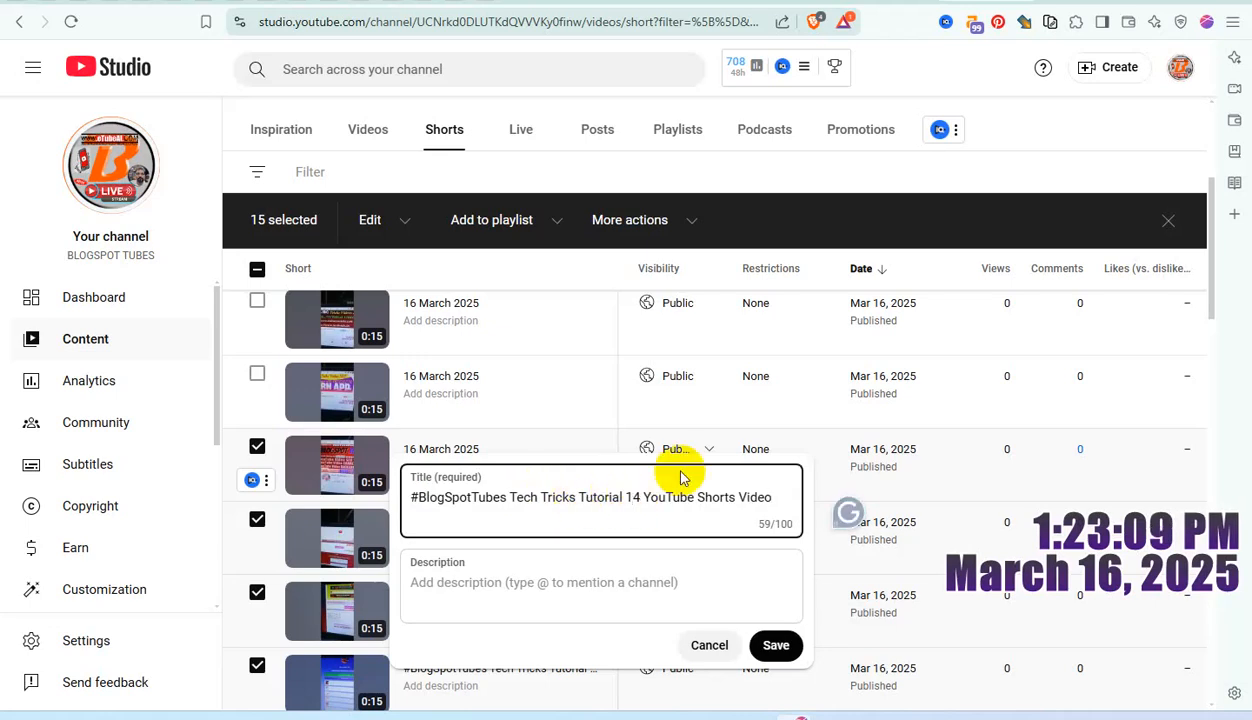
key(Delete)
text(5)
key(ctrl+a)
key(ctrl+c)
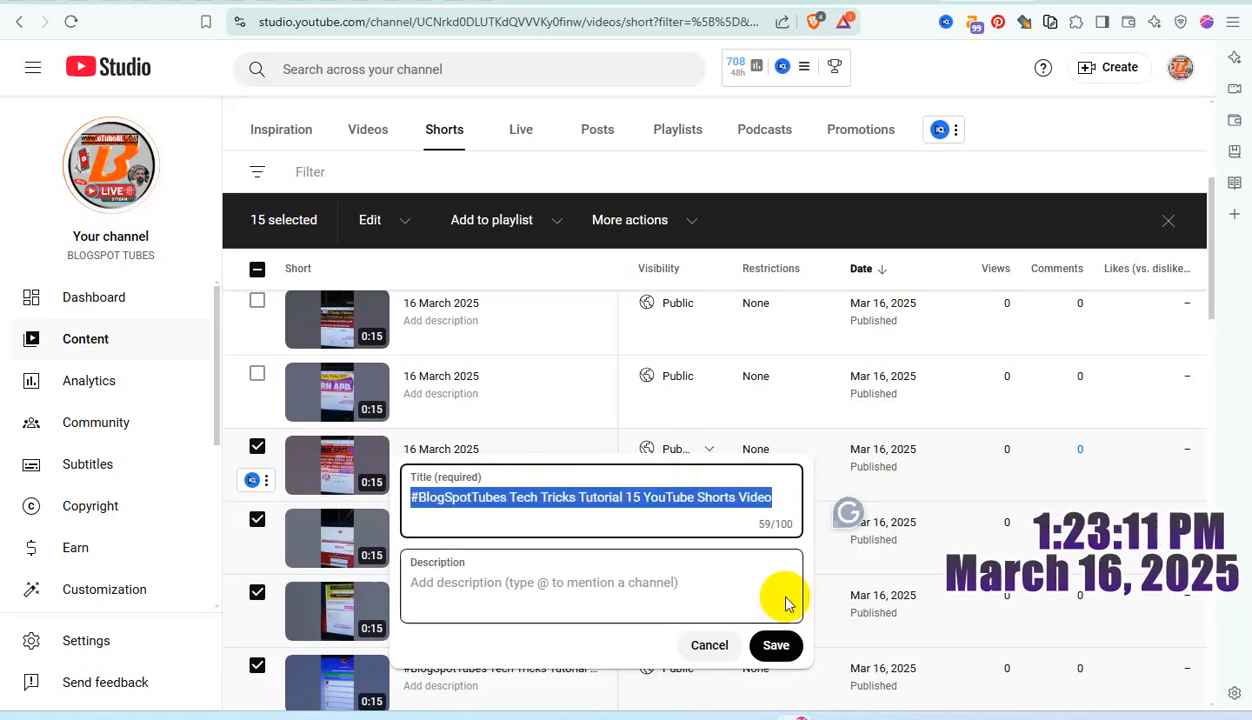
click(776, 645)
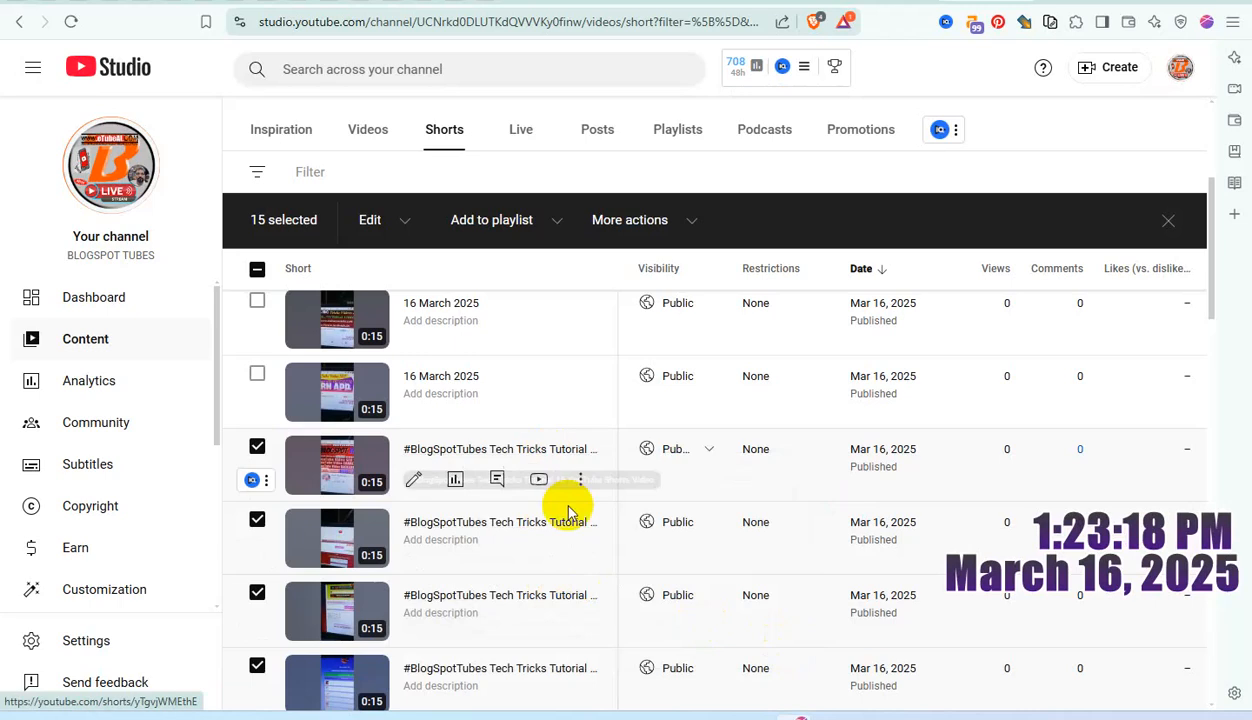
Select the Short above Tutorial 15, title it "#BlogSpotTubes Tech Tricks Tutorial 16 YouTube Shorts Video", copy that title and save
scroll(562, 508, up, 2)
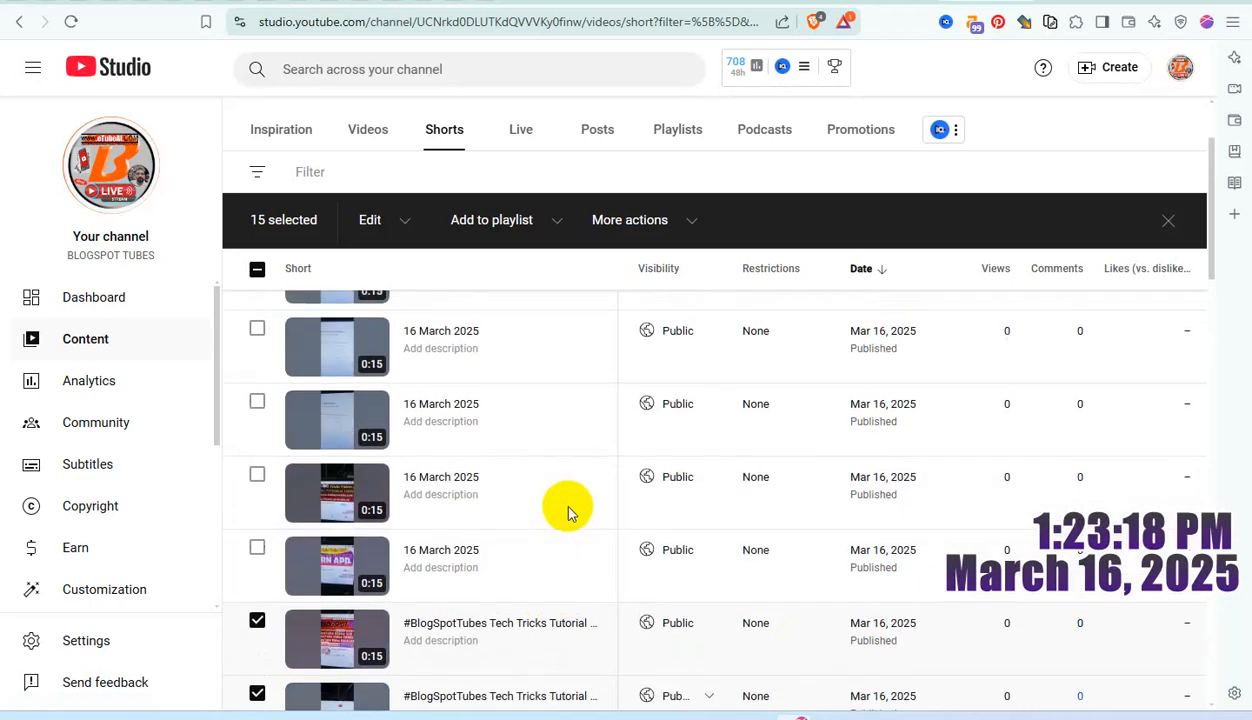
click(258, 552)
click(580, 580)
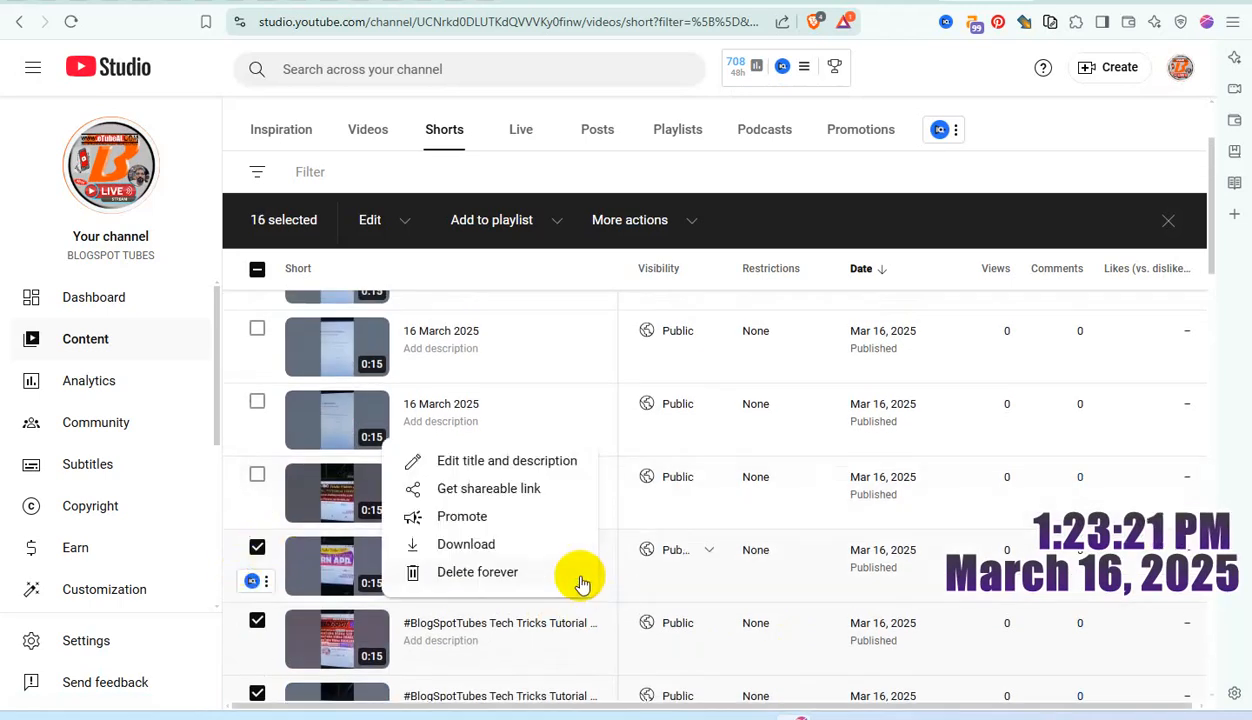
click(520, 461)
key(ctrl+a)
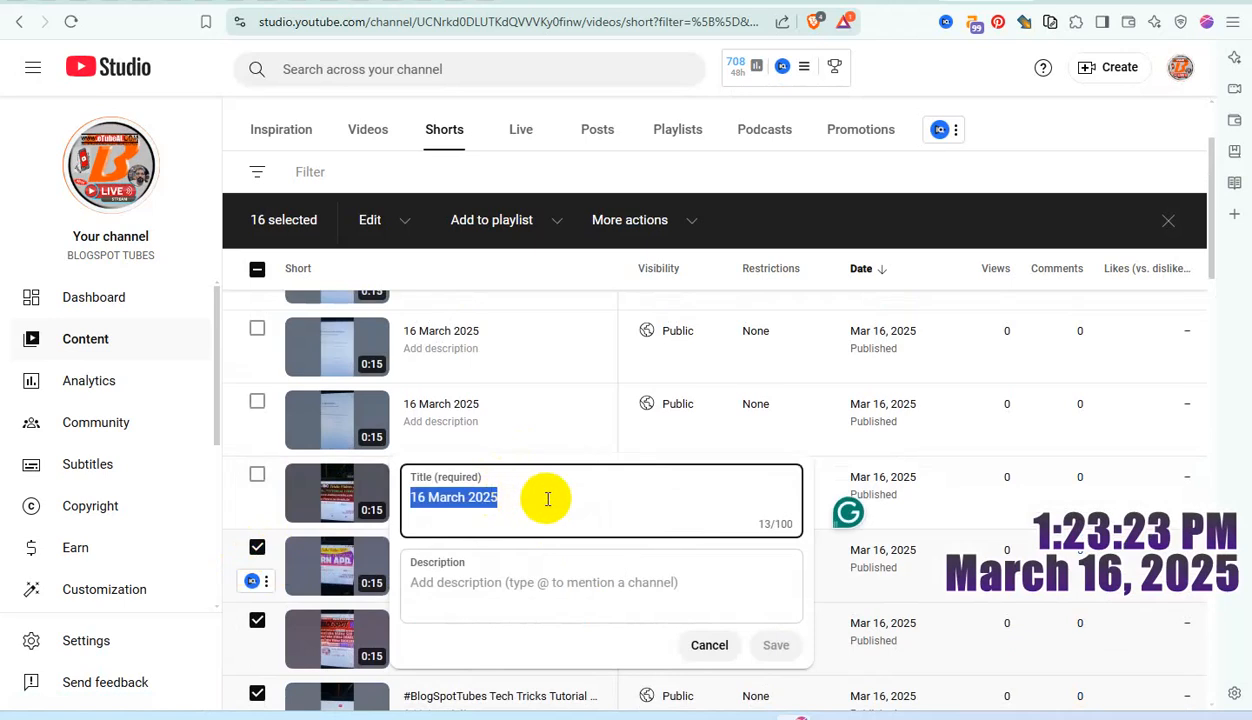
key(ctrl+v)
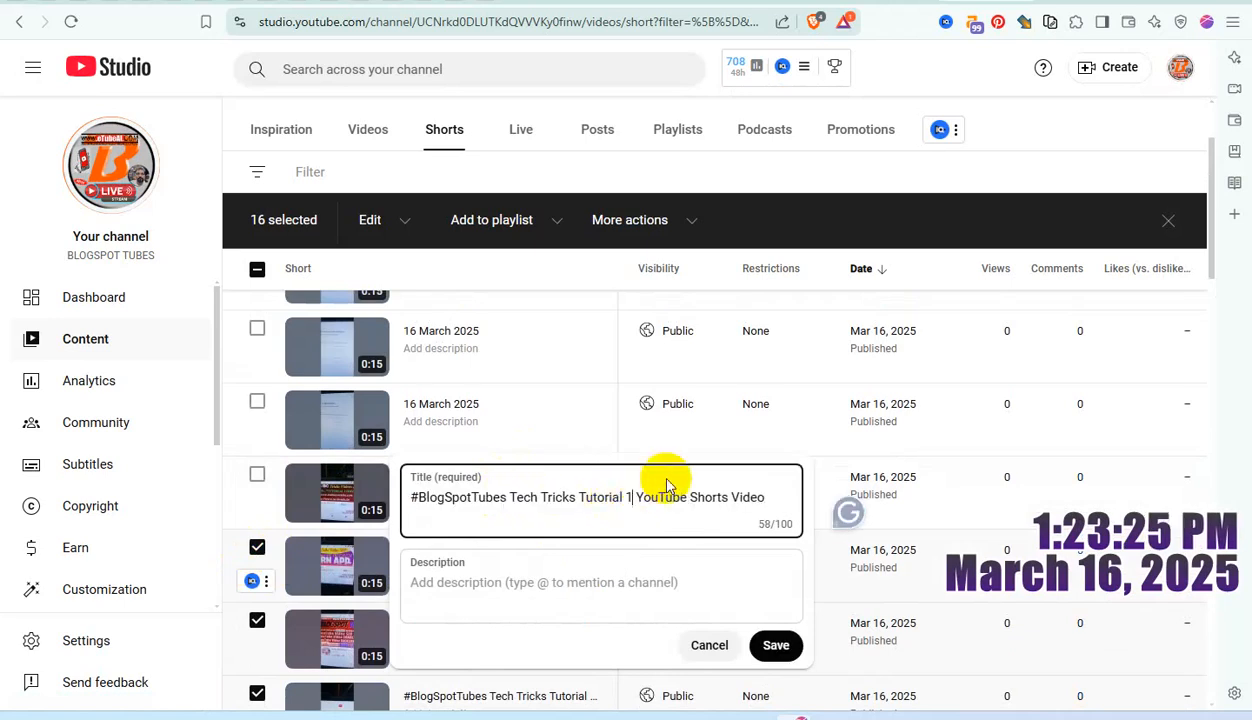
key(ctrl+a)
key(ctrl+c)
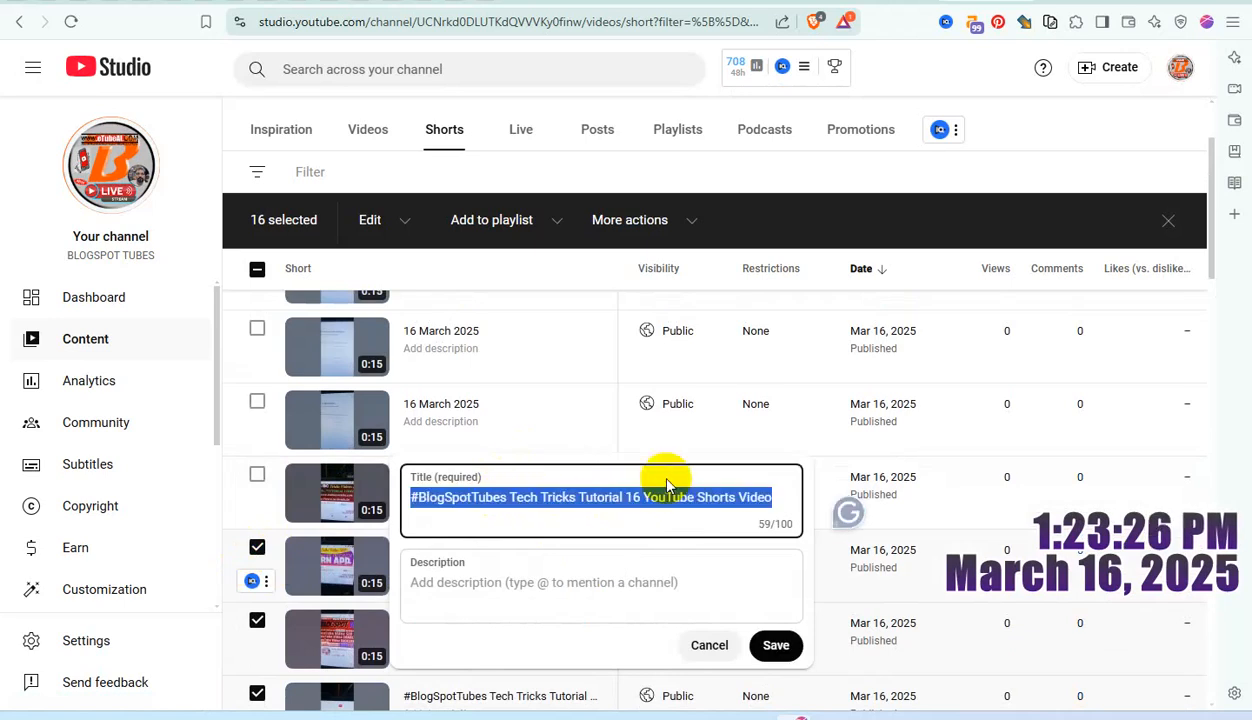
click(777, 646)
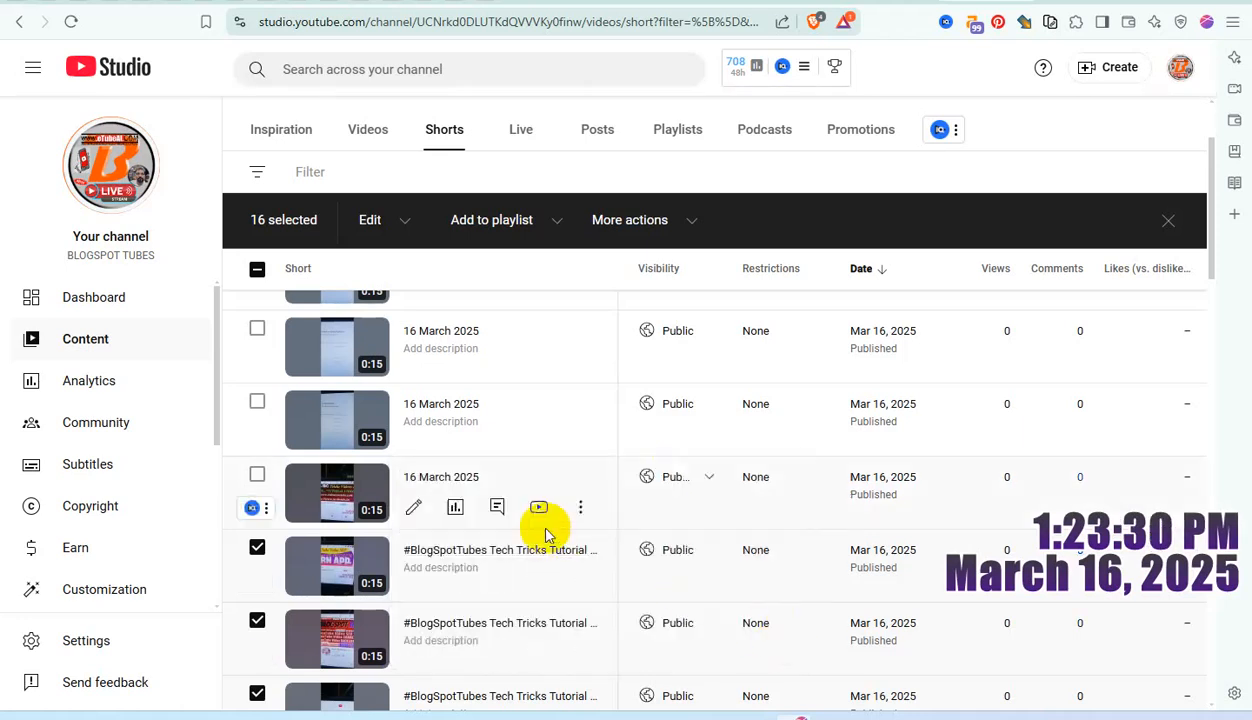
Select the Short above Tutorial 16, title it "#BlogSpotTubes Tech Tricks Tutorial 17 YouTube Shorts Video", copy that title and save
click(258, 476)
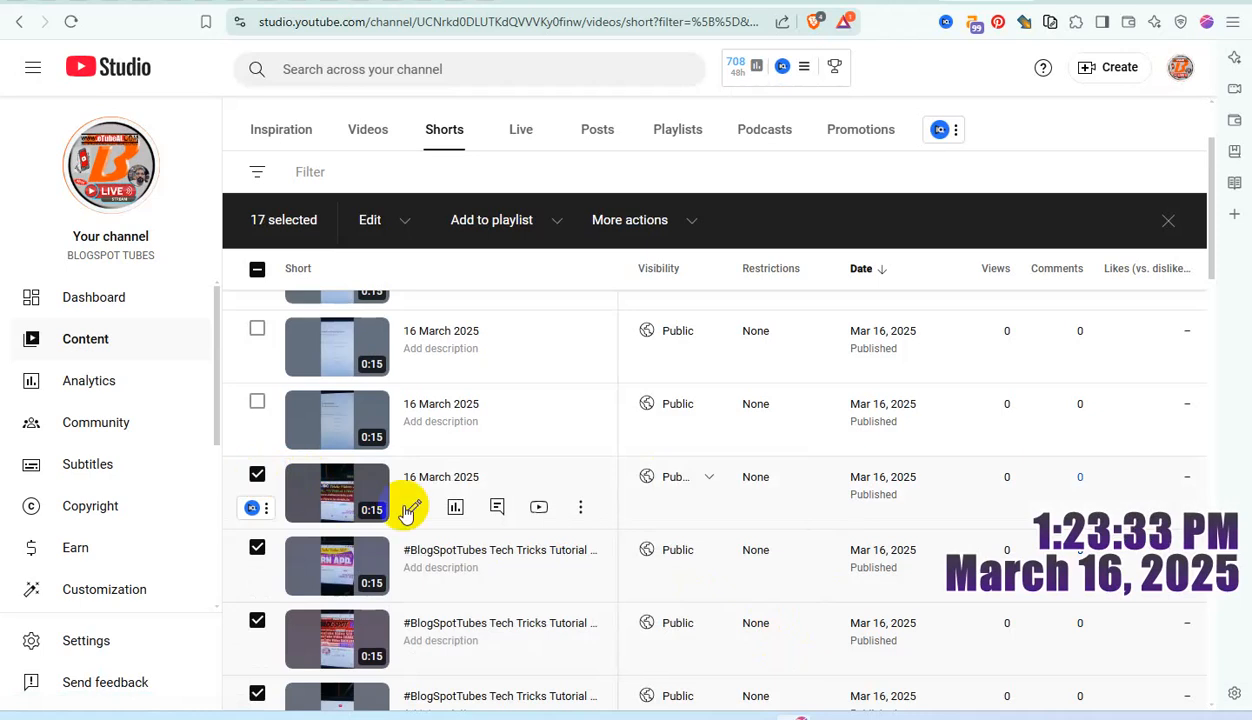
click(580, 510)
click(545, 508)
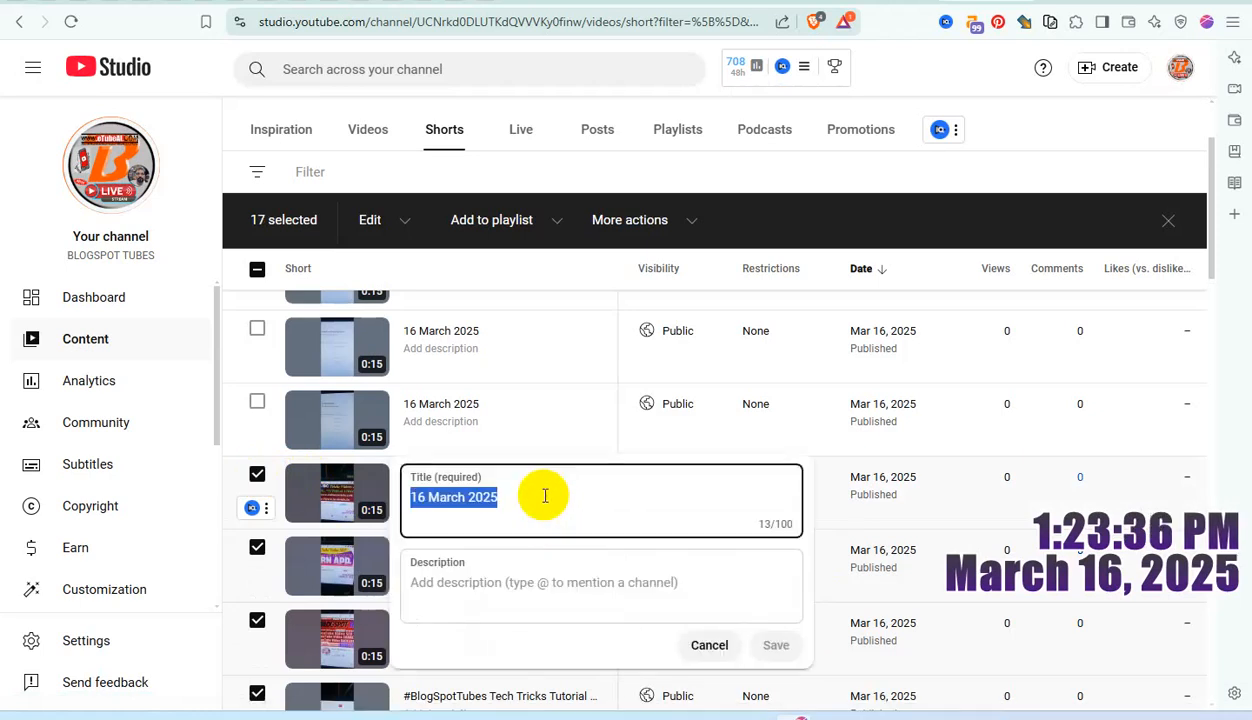
key(ctrl+v)
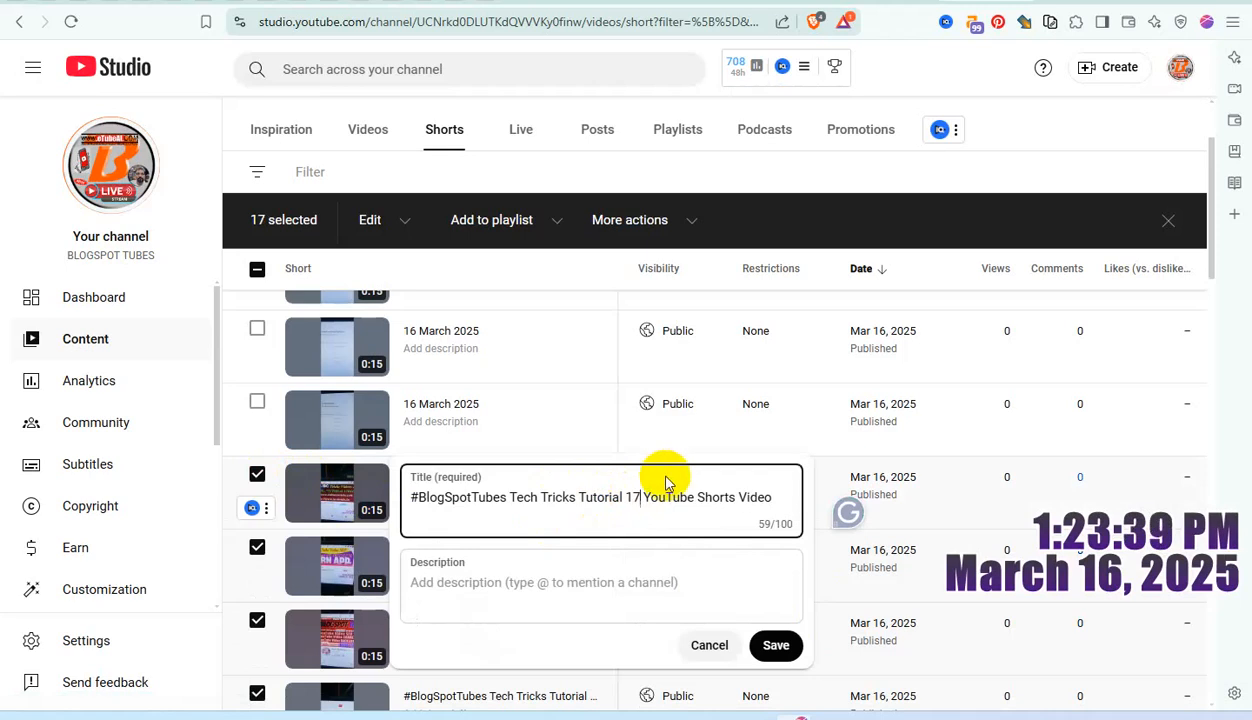
key(ctrl+a)
key(ctrl+c)
click(776, 645)
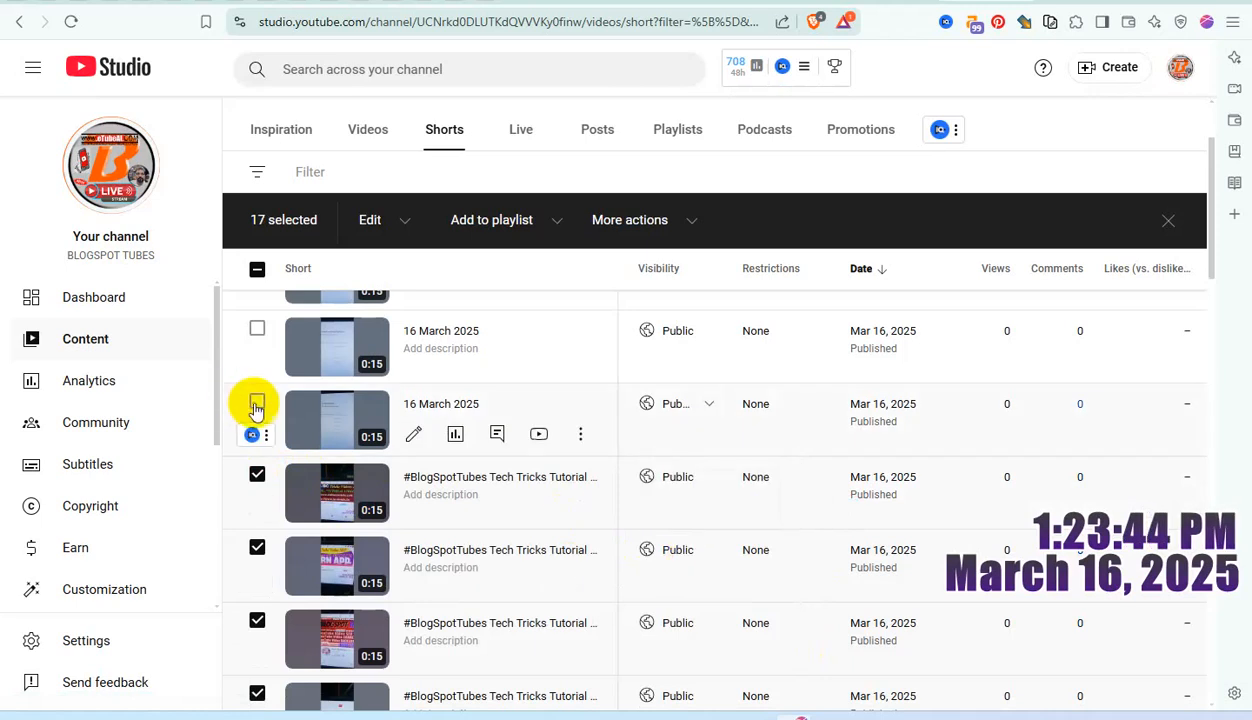
Select the Short above Tutorial 17, title it "#BlogSpotTubes Tech Tricks Tutorial 18 YouTube Shorts Video", copy that title and save
click(580, 436)
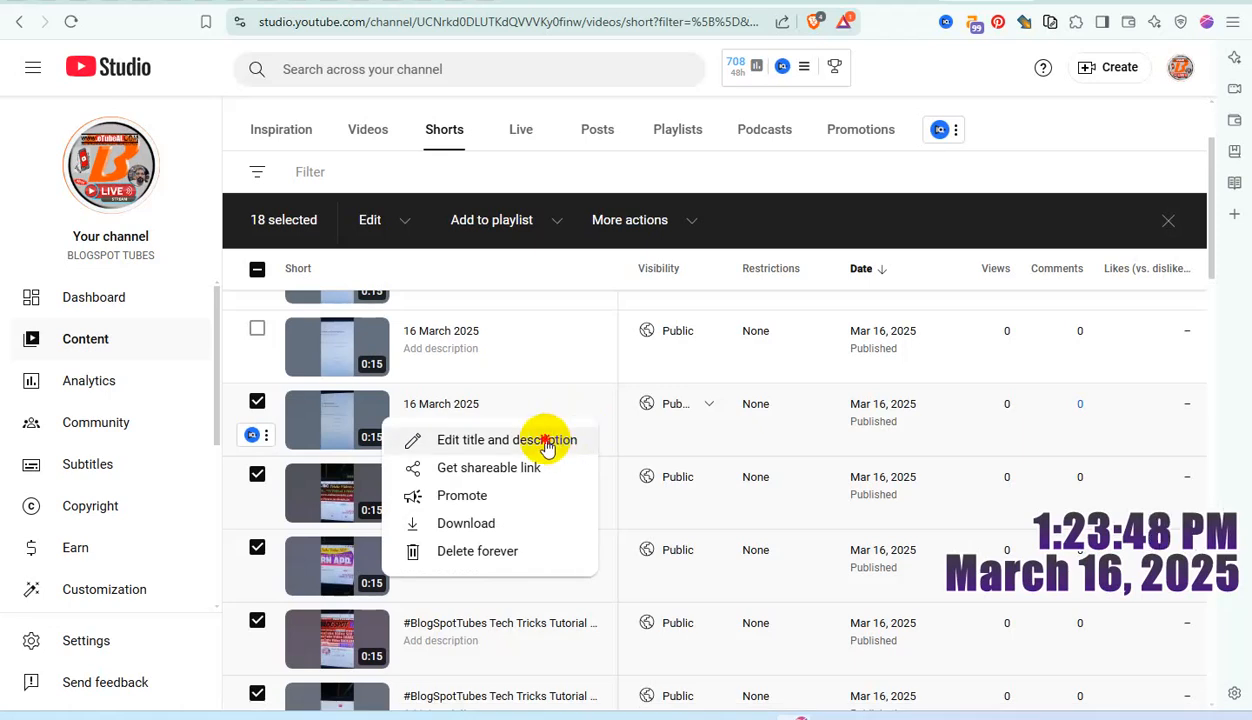
click(545, 438)
key(ctrl+a)
key(ctrl+v)
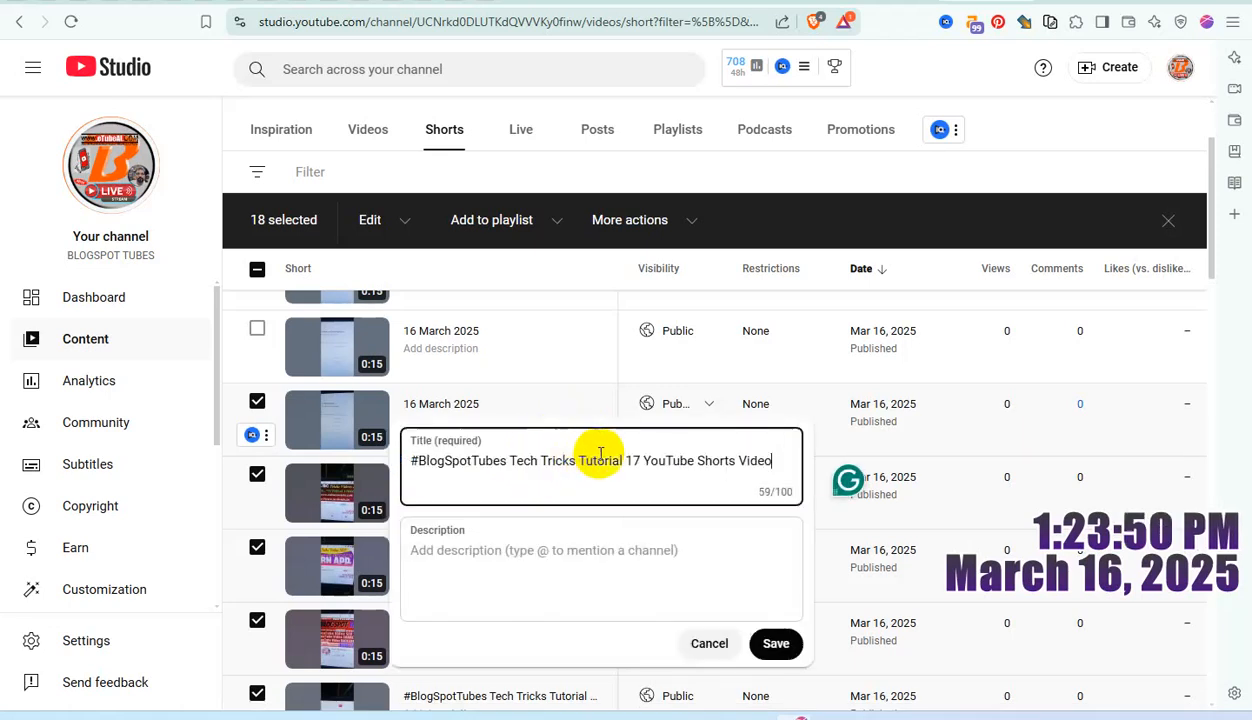
click(631, 460)
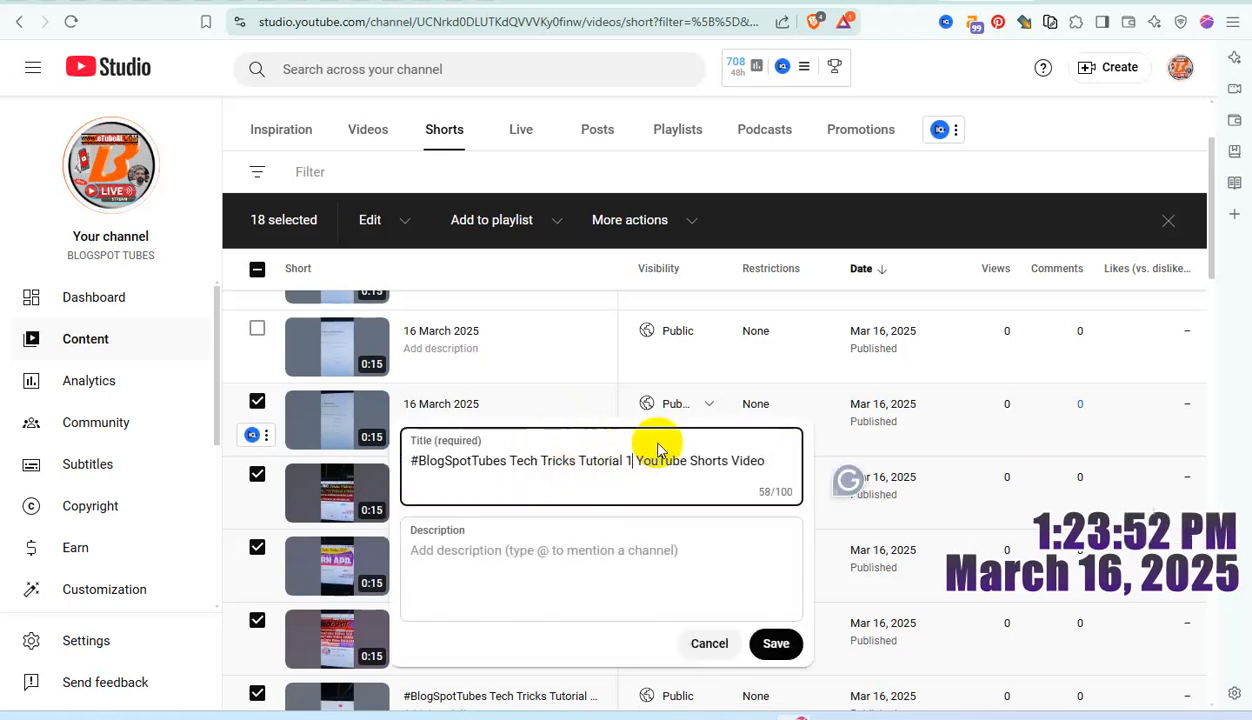
key(ctrl+a)
key(ctrl+c)
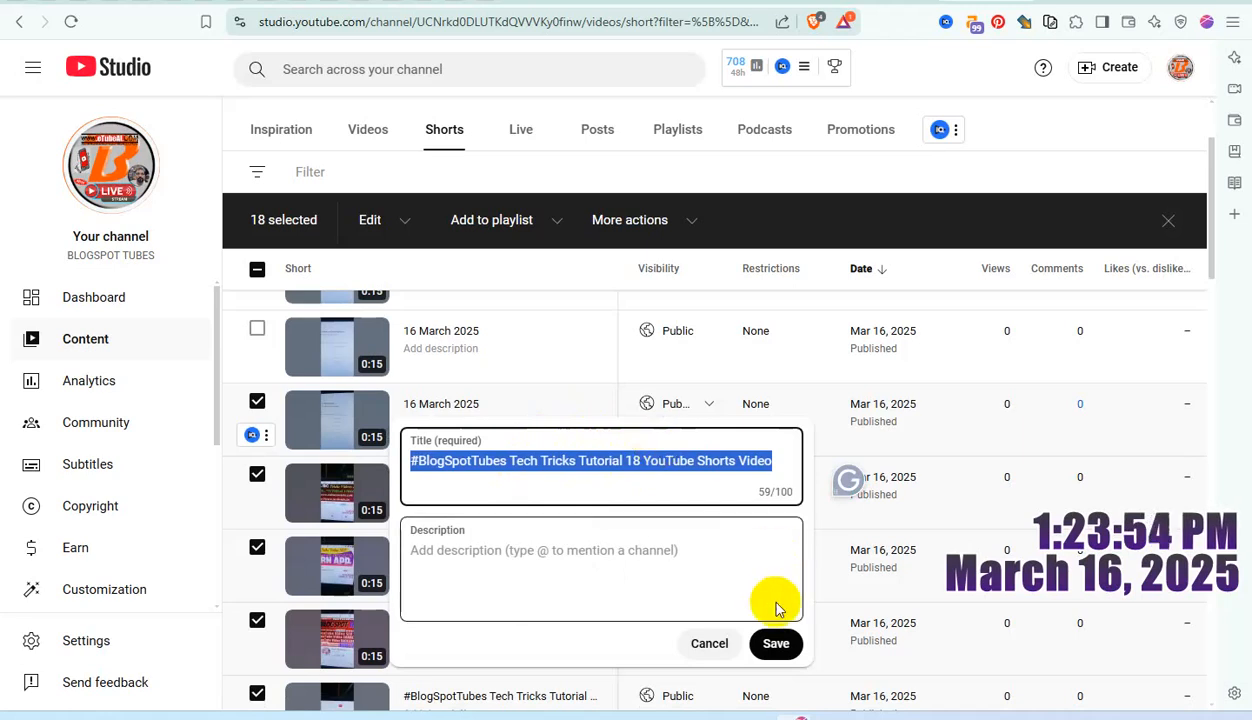
click(780, 643)
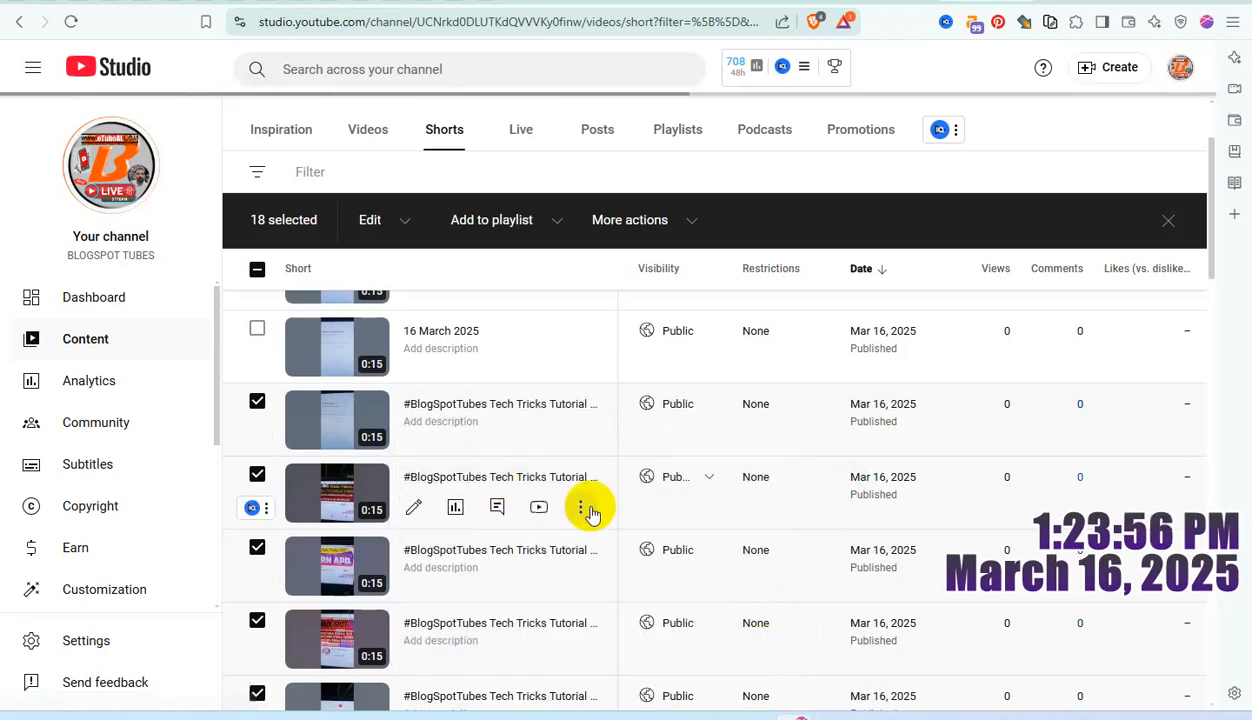
Select the Short above Tutorial 18, title it "#BlogSpotTubes Tech Tricks Tutorial 19 YouTube Shorts Video", copy that title and save
scroll(590, 508, up, 1)
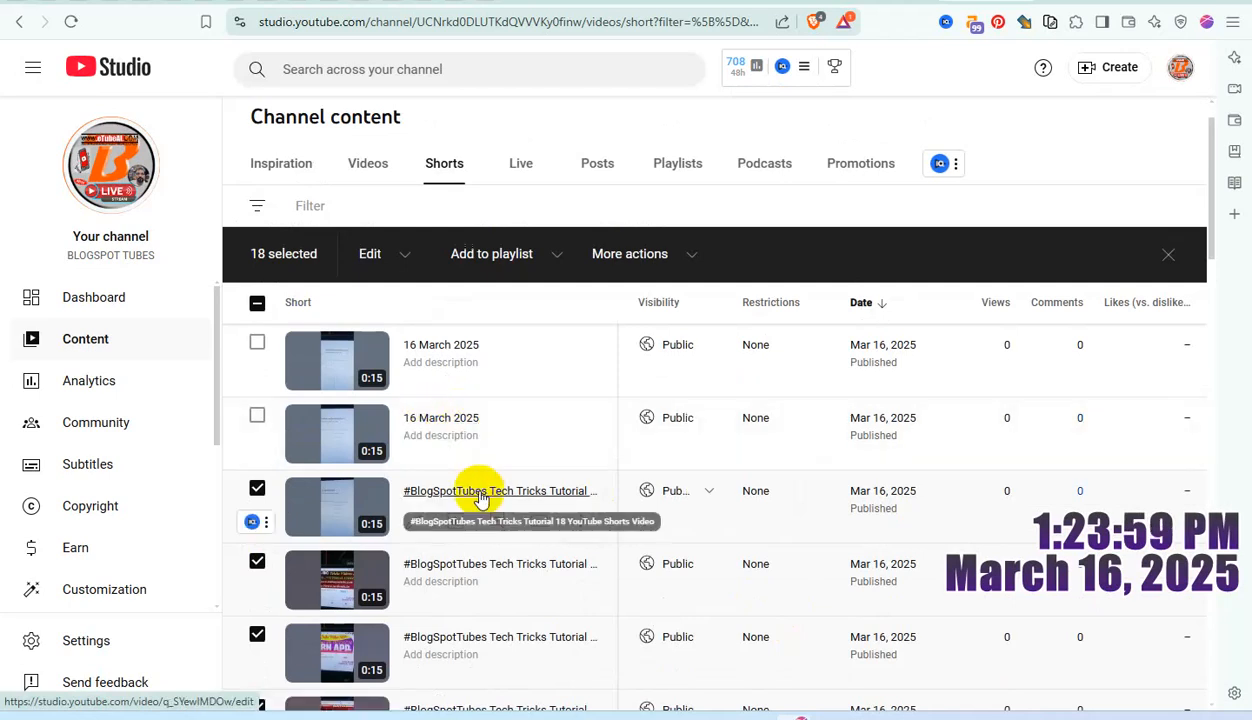
click(258, 415)
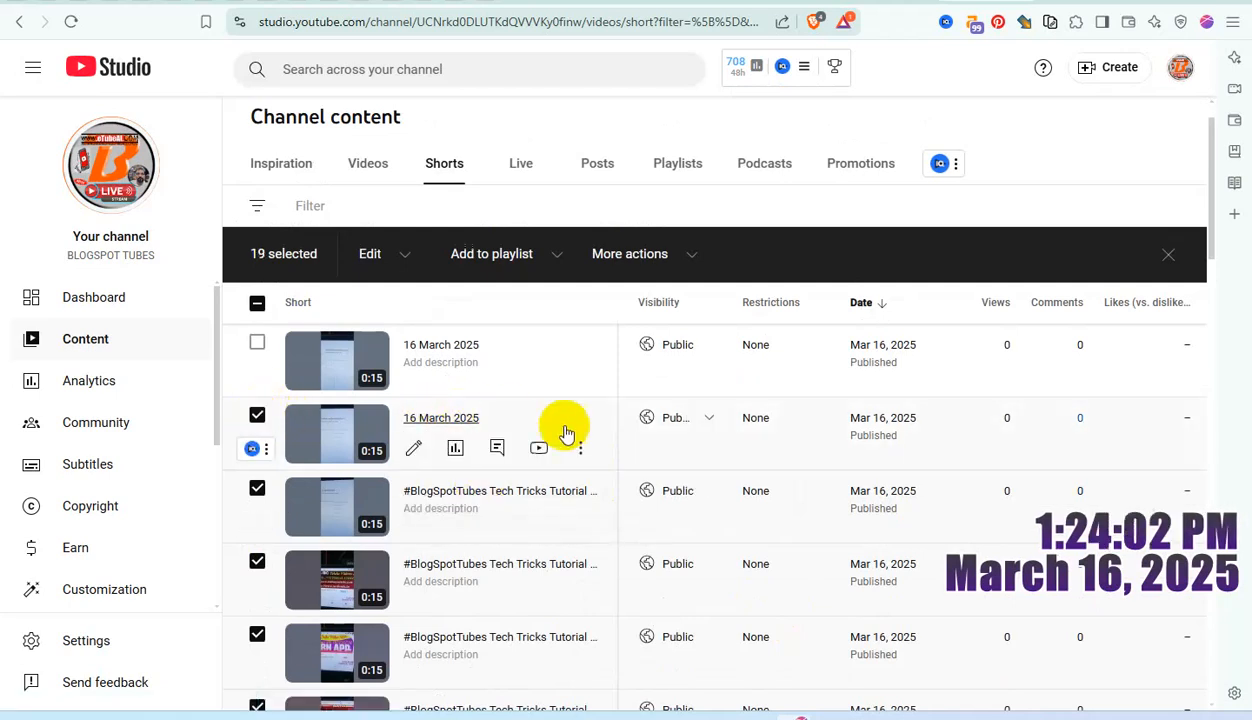
click(584, 453)
click(559, 455)
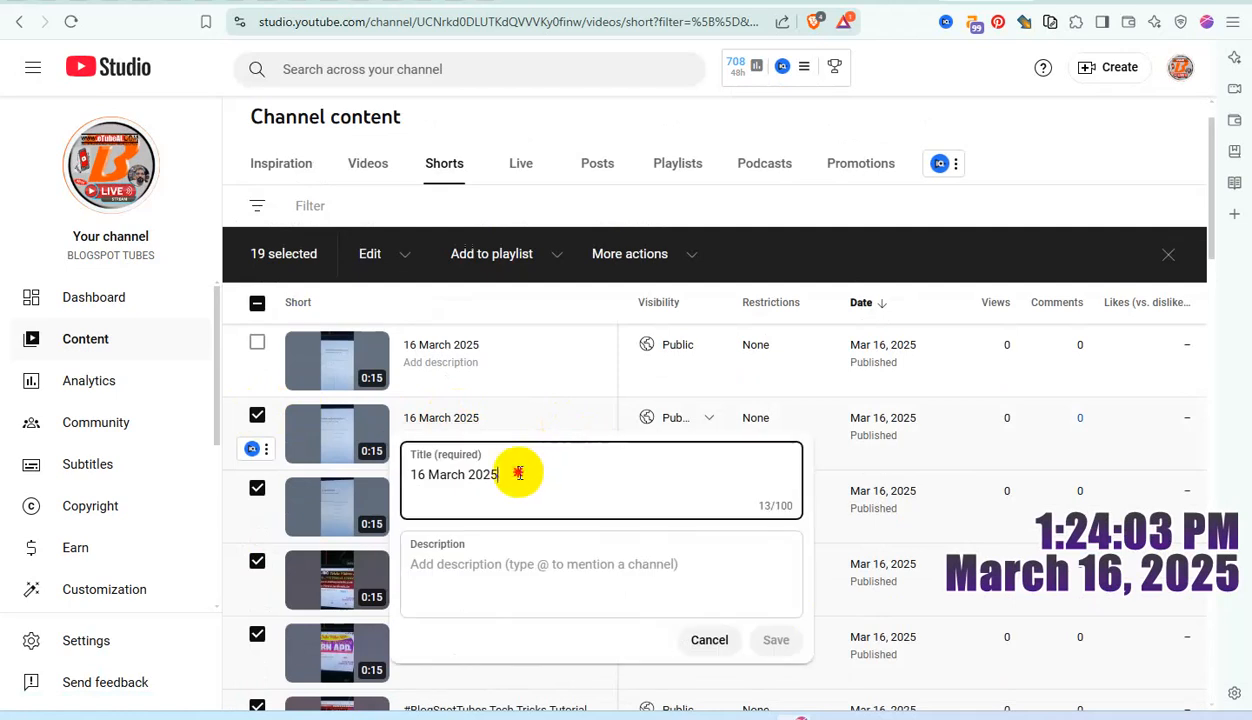
triple_click(561, 467)
key(ctrl+v)
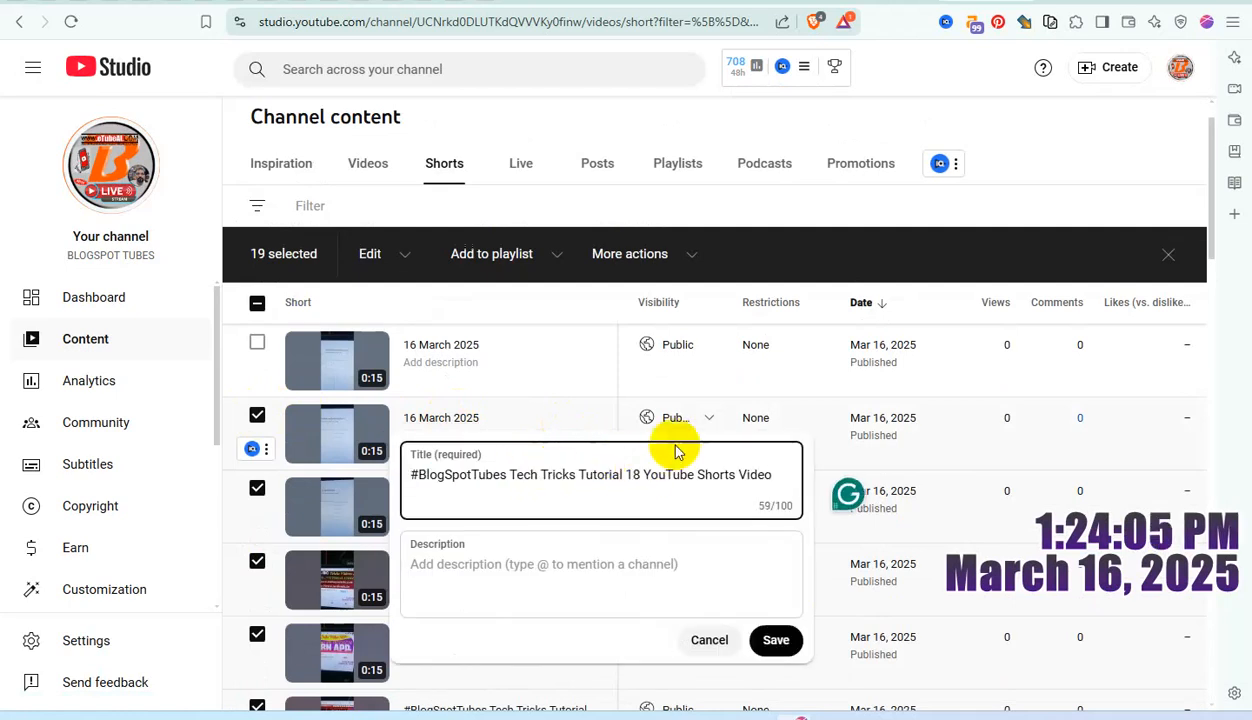
key(ctrl+a)
key(ctrl+c)
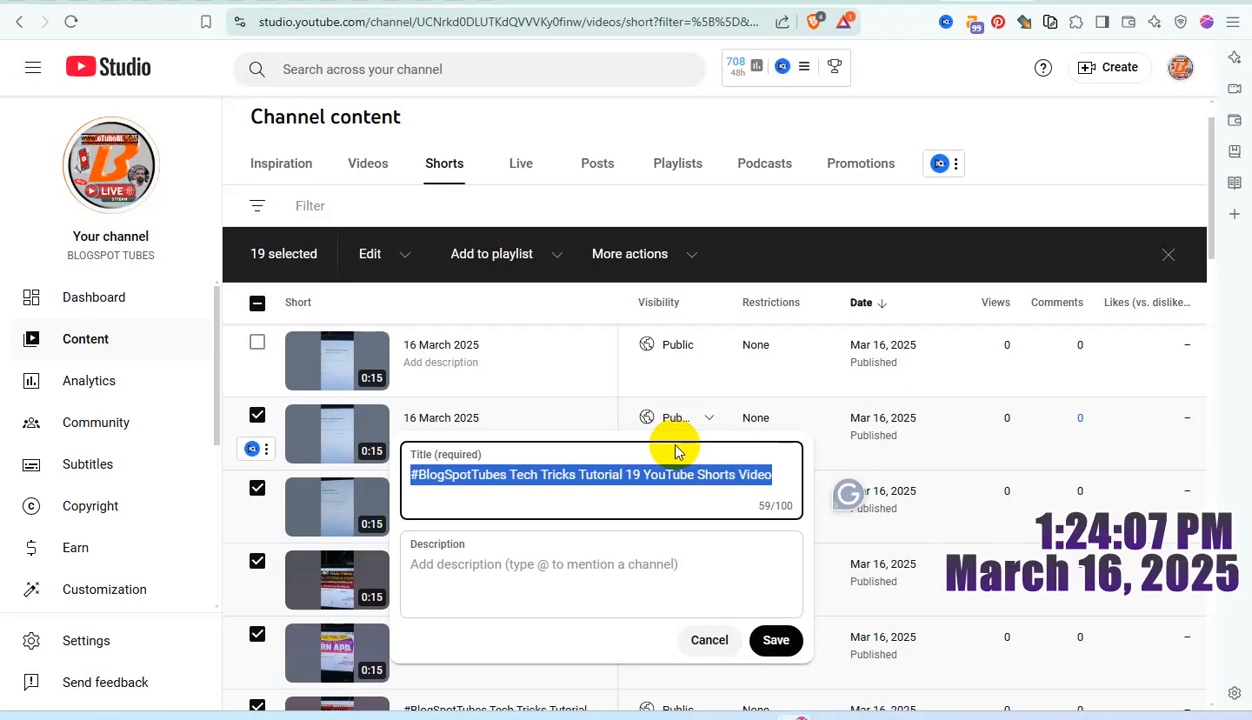
click(784, 636)
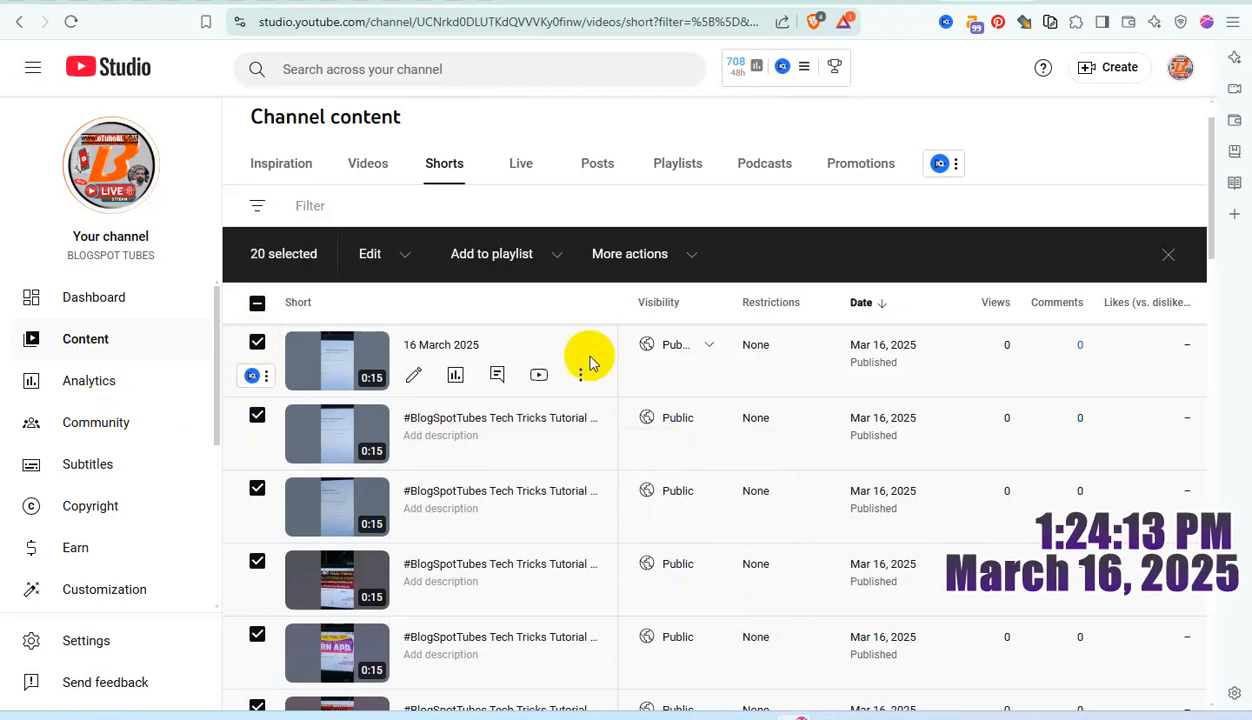
Title the Short above Tutorial 19 "#BlogSpotTubes Tech Tricks Tutorial 20 YouTube Shorts Video", save and open its video details
click(583, 378)
click(539, 377)
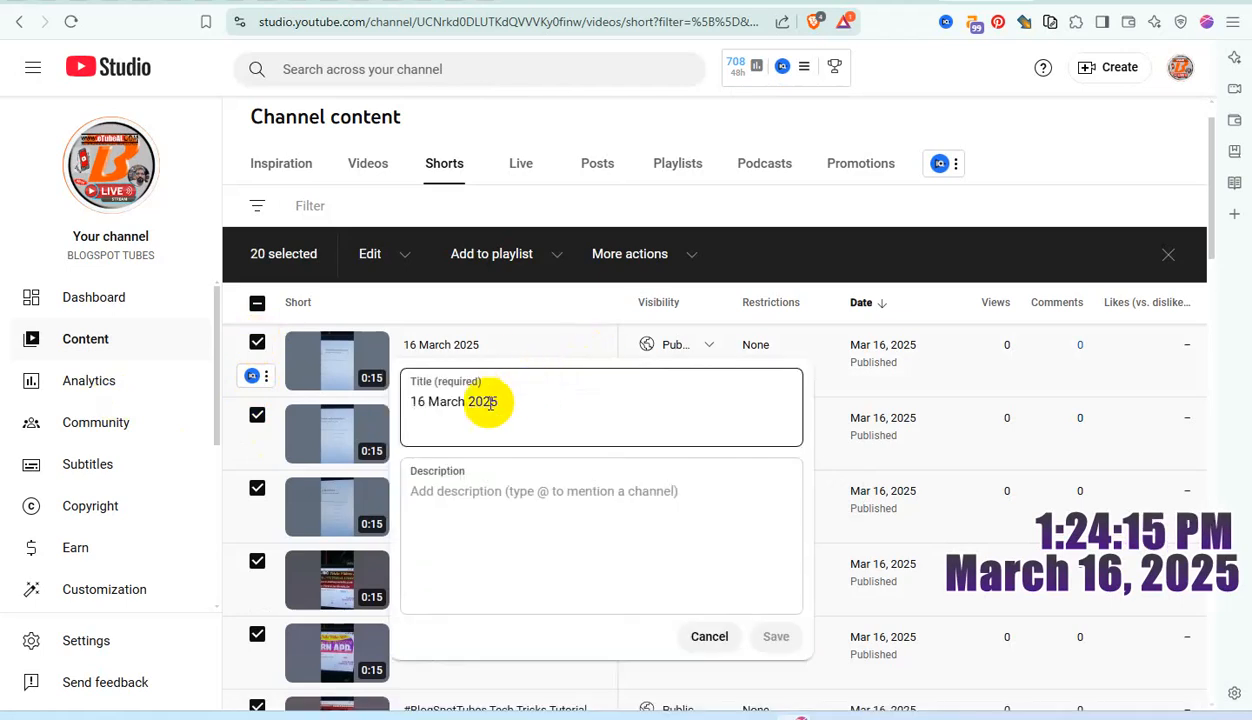
click(486, 401)
key(ctrl+a)
key(ctrl+v)
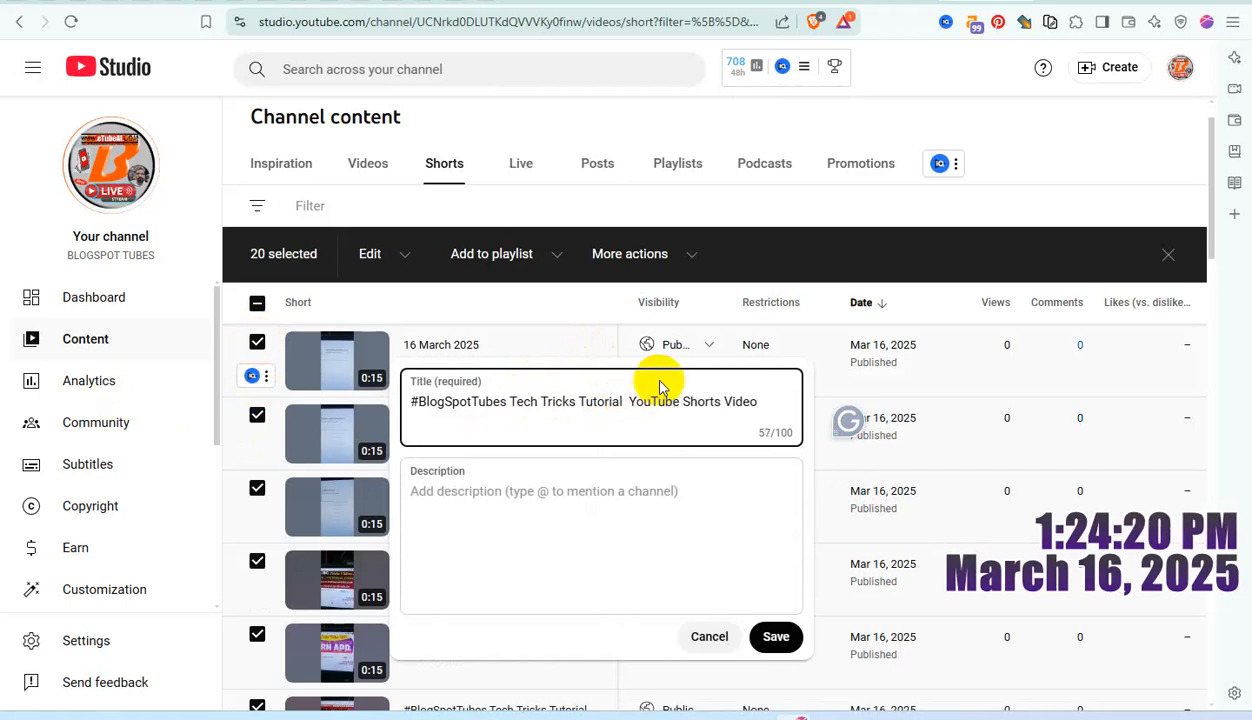
click(776, 637)
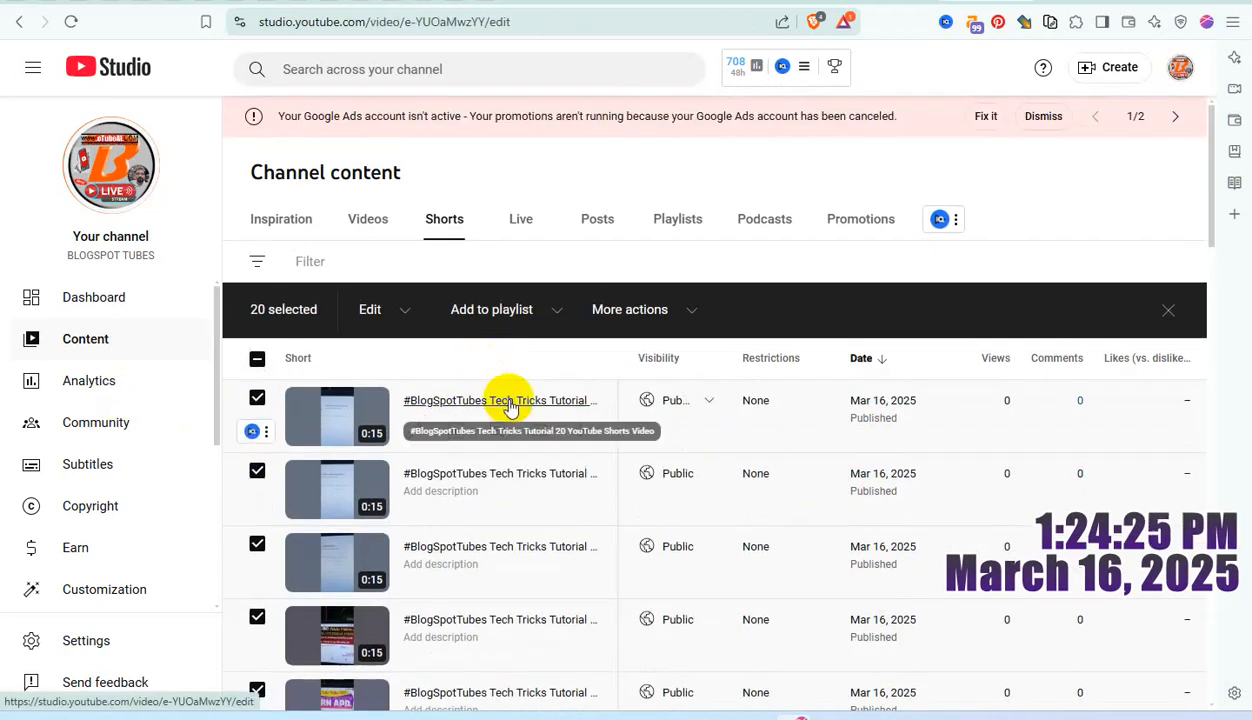
click(510, 404)
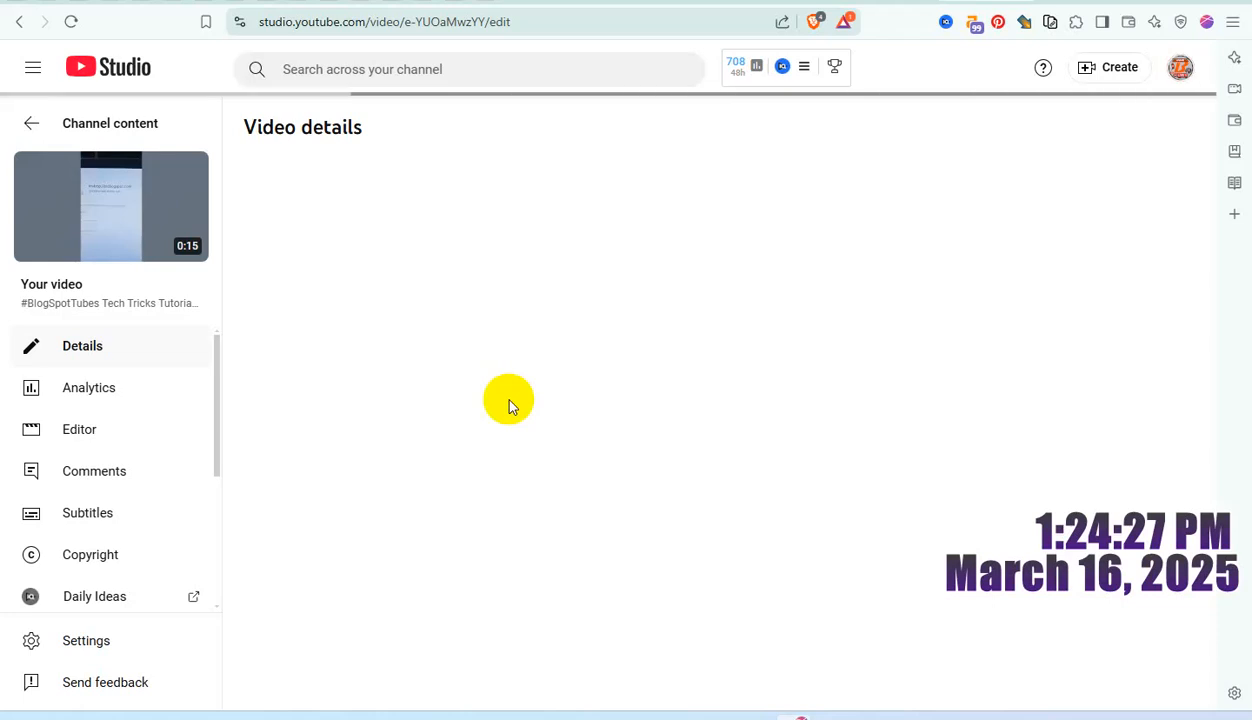